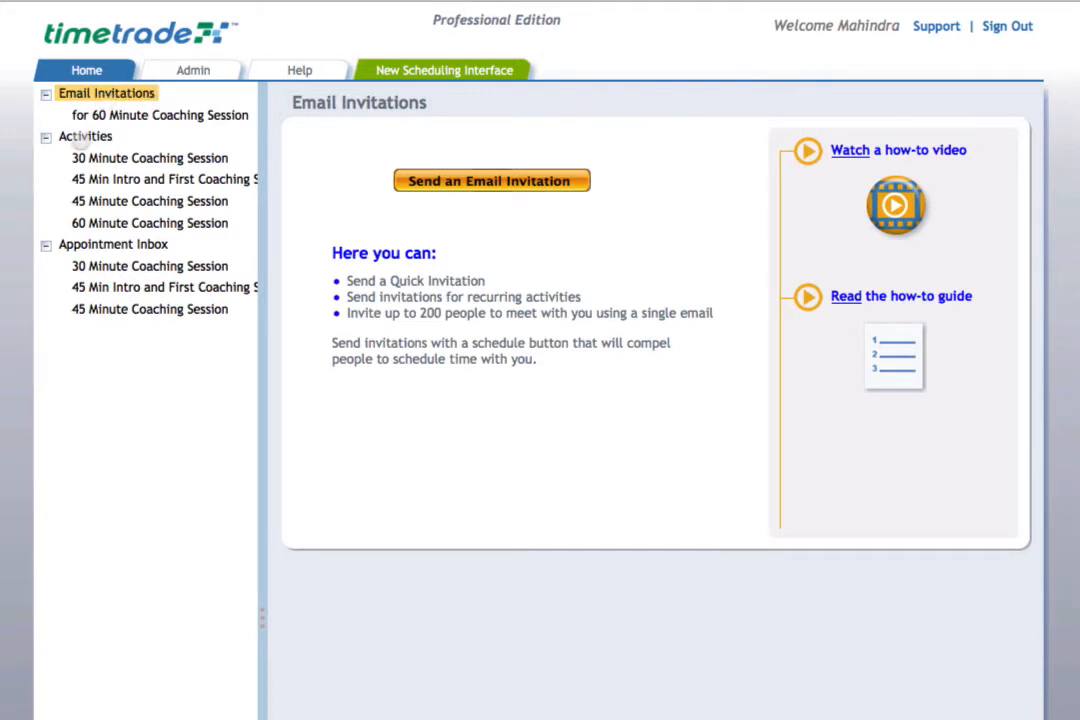
View the Activities overview, and open the account's personal information page
{"action": "left_click", "coordinate": [85, 137]}
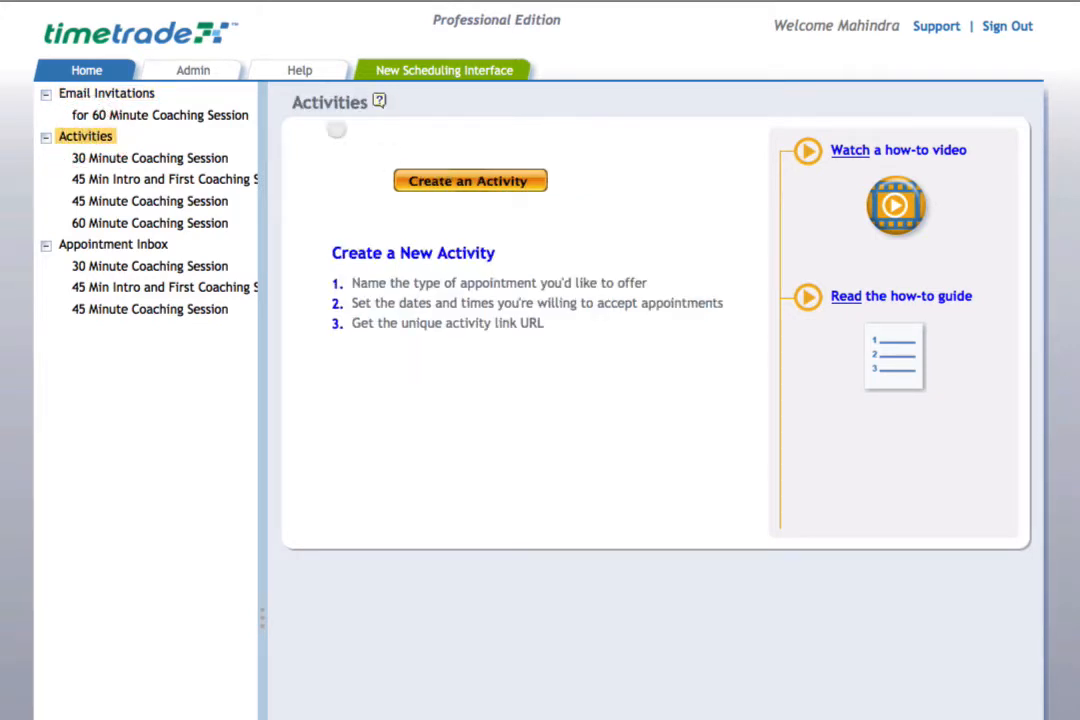
{"action": "left_click", "coordinate": [185, 69]}
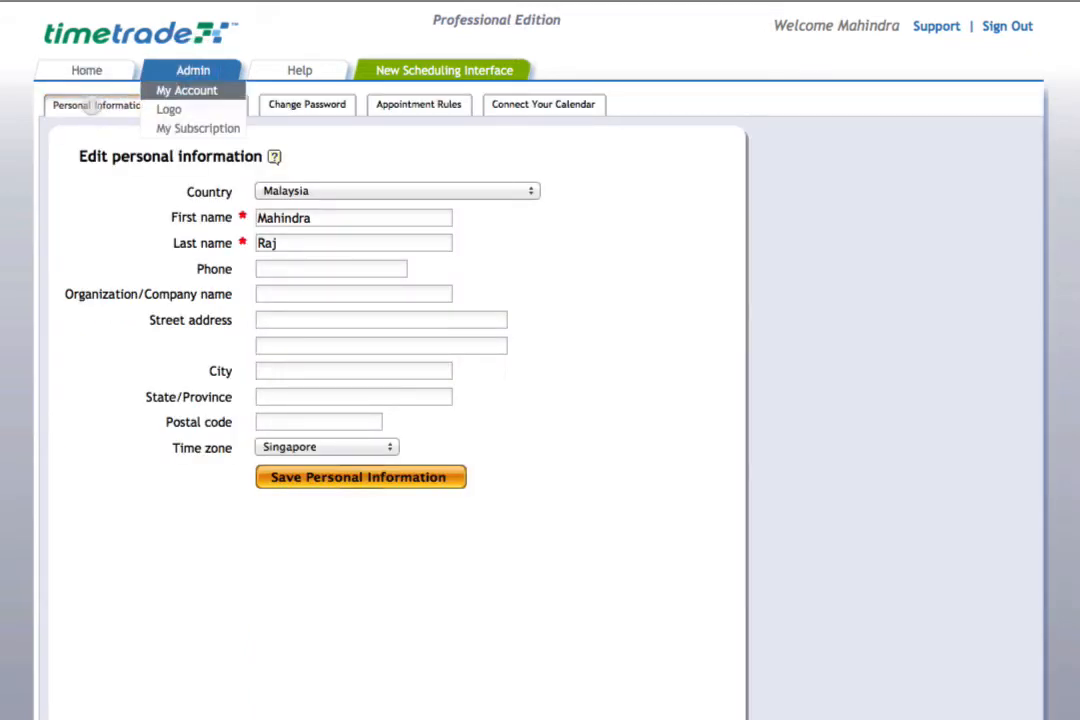
{"action": "left_click", "coordinate": [670, 241]}
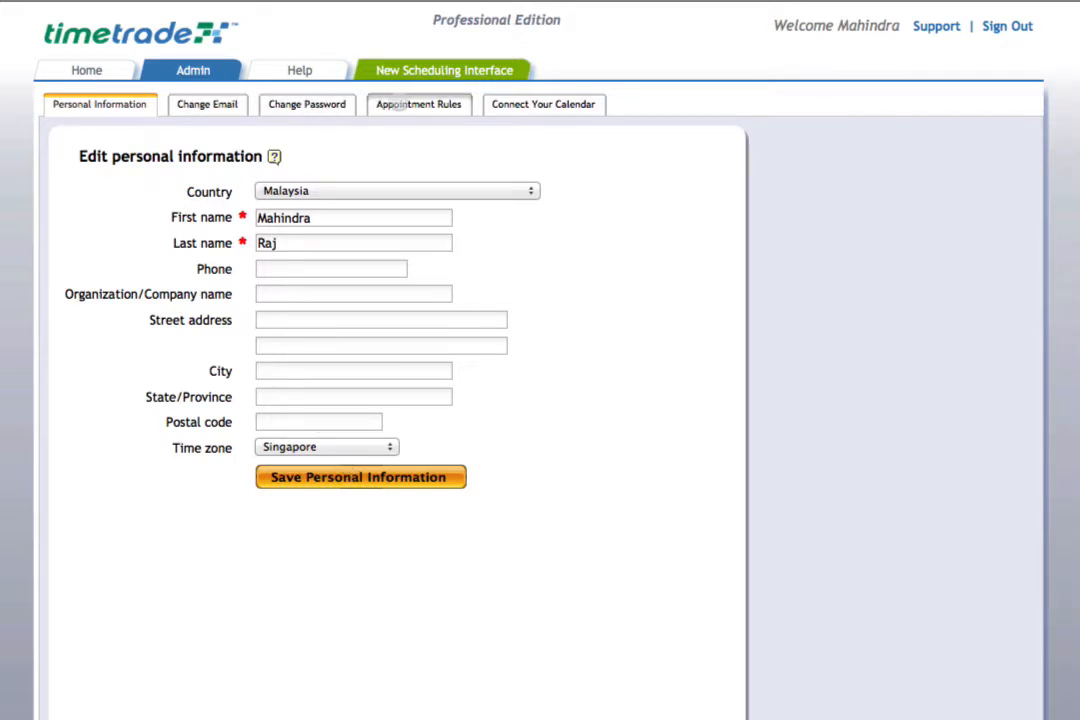
Open the account's appointment rules and keep Monday as the first day of the week
{"action": "left_click", "coordinate": [424, 110]}
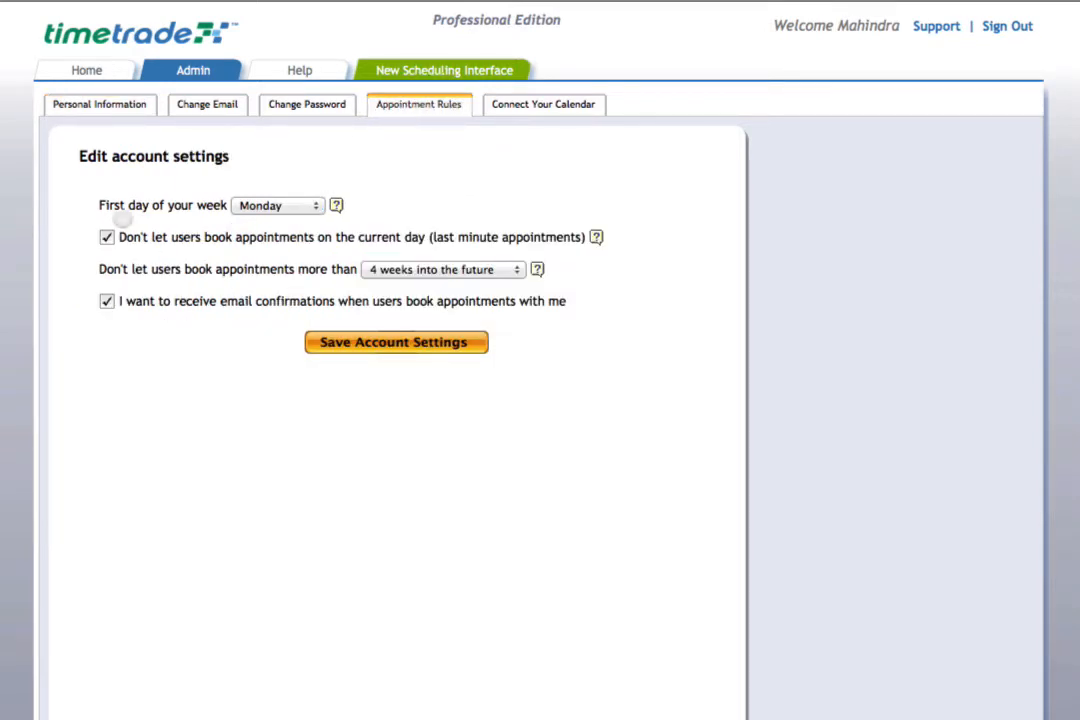
{"action": "left_click", "coordinate": [309, 204]}
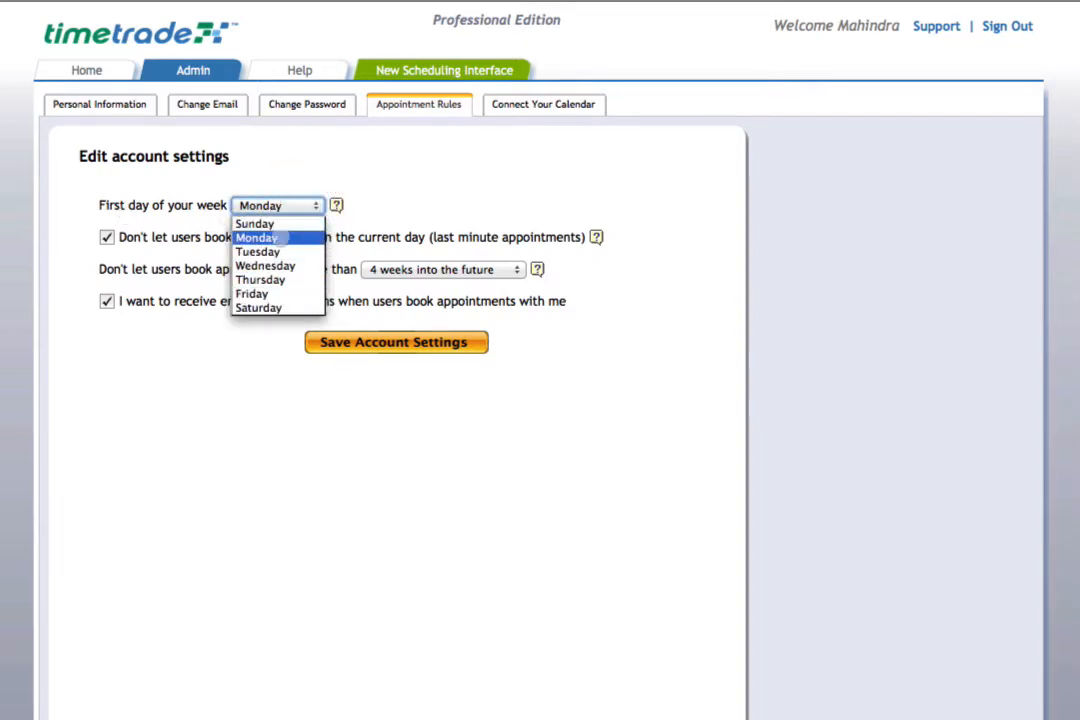
{"action": "left_click", "coordinate": [386, 208]}
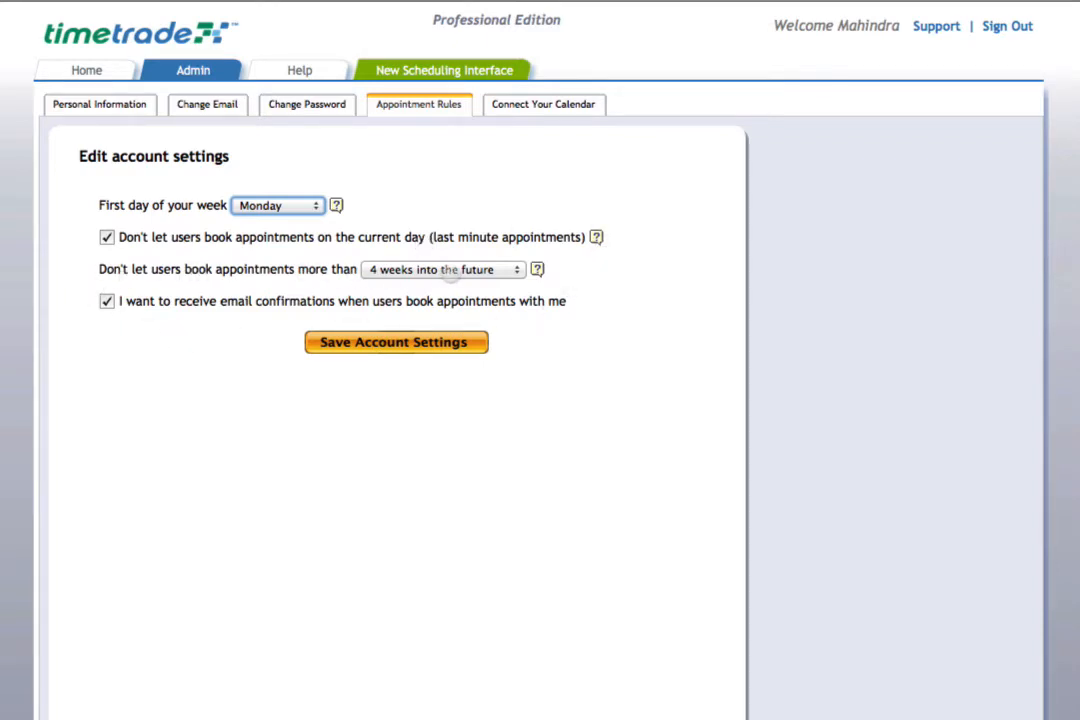
Keep the advance booking limit at 4 weeks into the future and save the account settings
{"action": "left_click", "coordinate": [505, 269]}
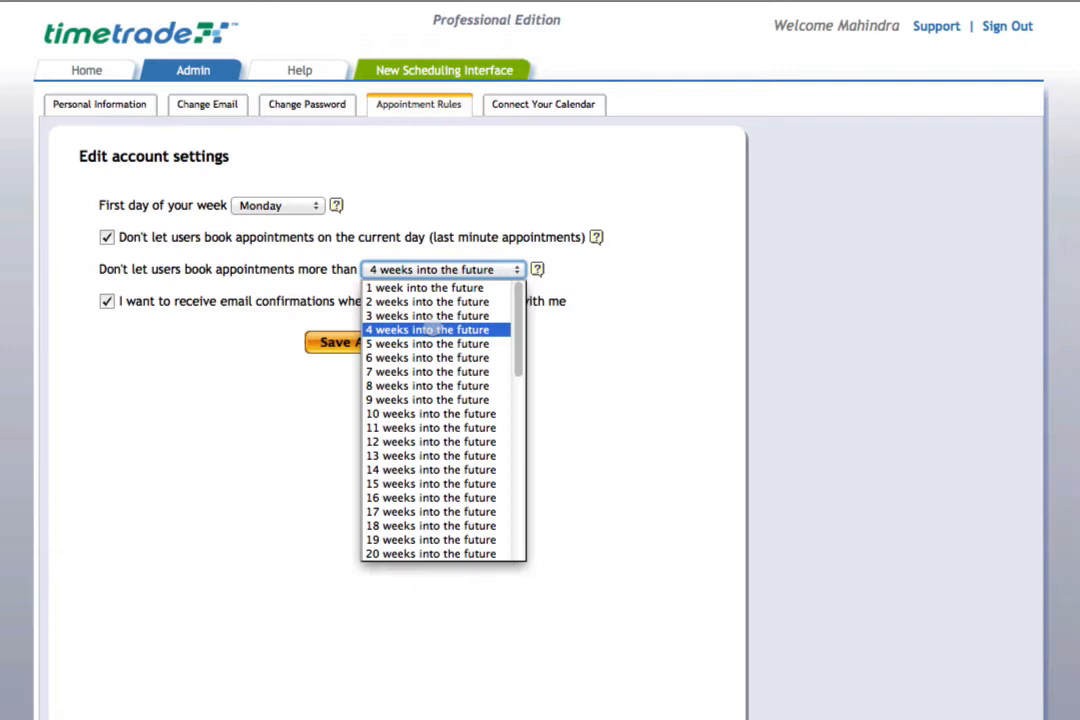
{"action": "left_click", "coordinate": [646, 275]}
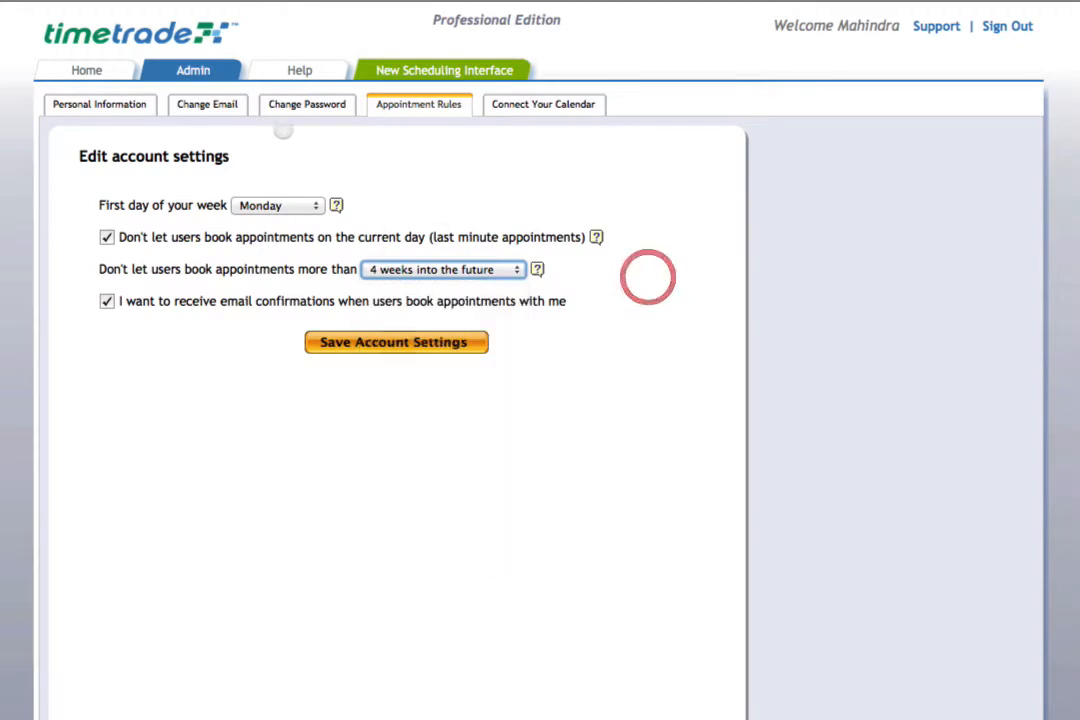
{"action": "left_click", "coordinate": [413, 107]}
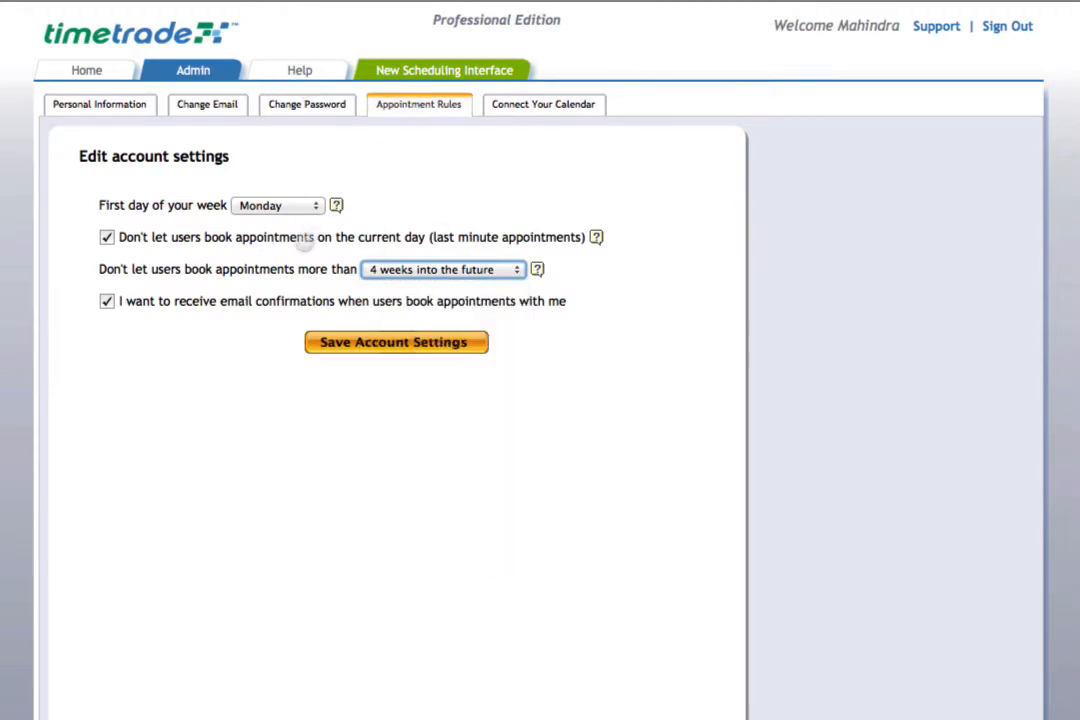
{"action": "left_click", "coordinate": [429, 270]}
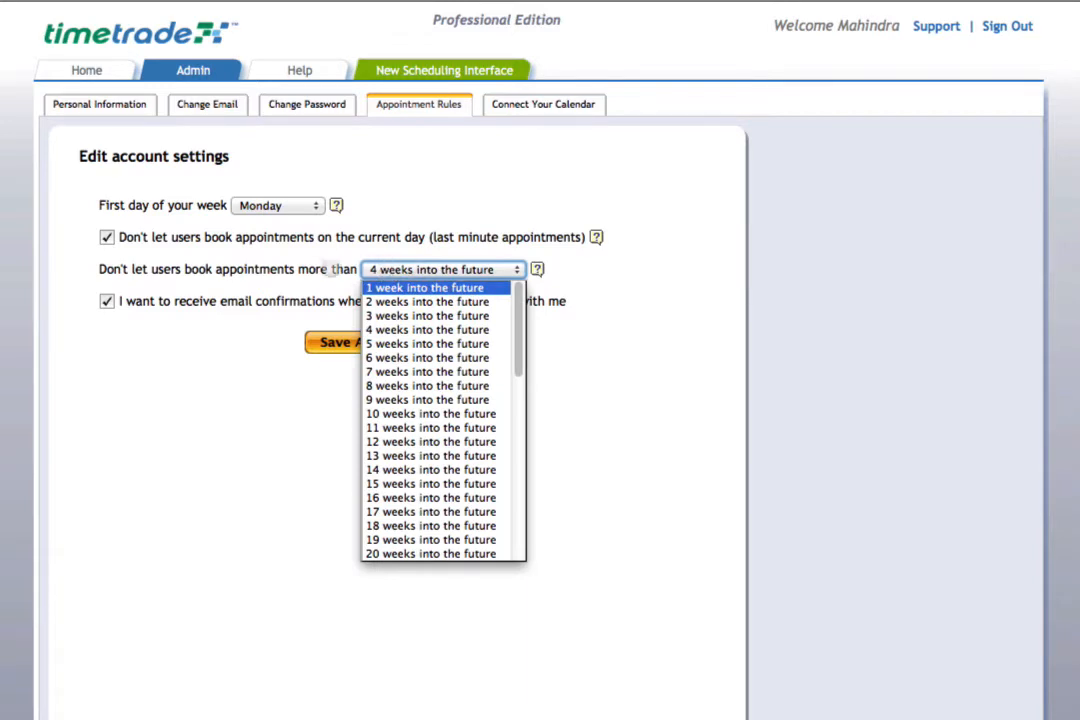
{"action": "left_click", "coordinate": [288, 267]}
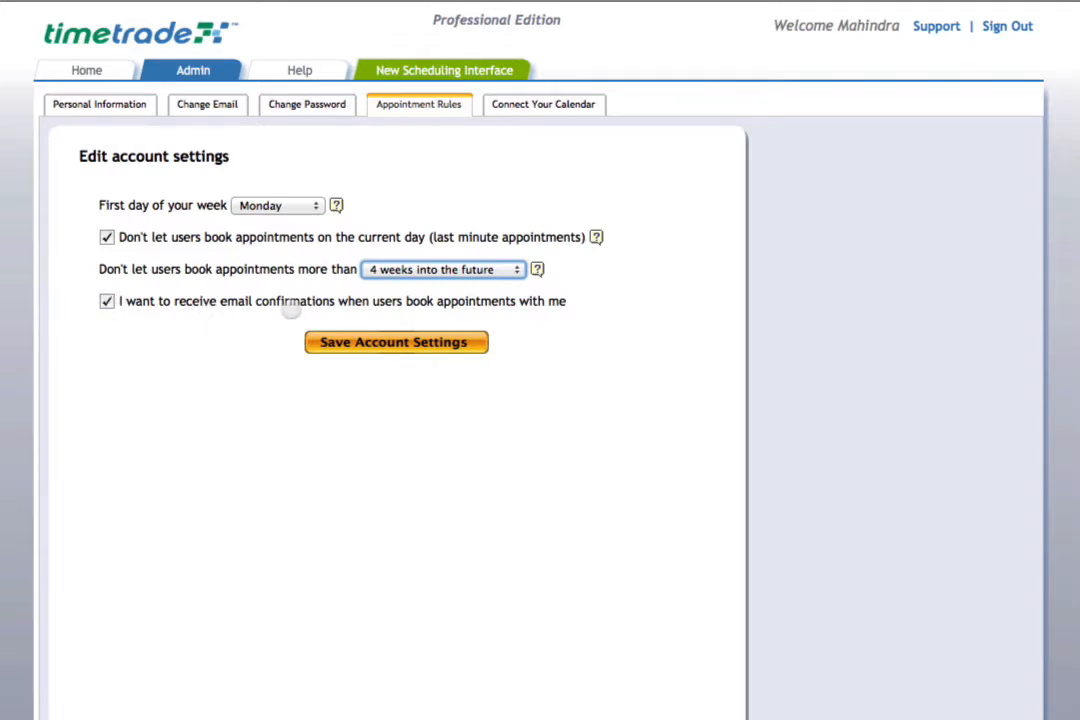
{"action": "left_click", "coordinate": [432, 350]}
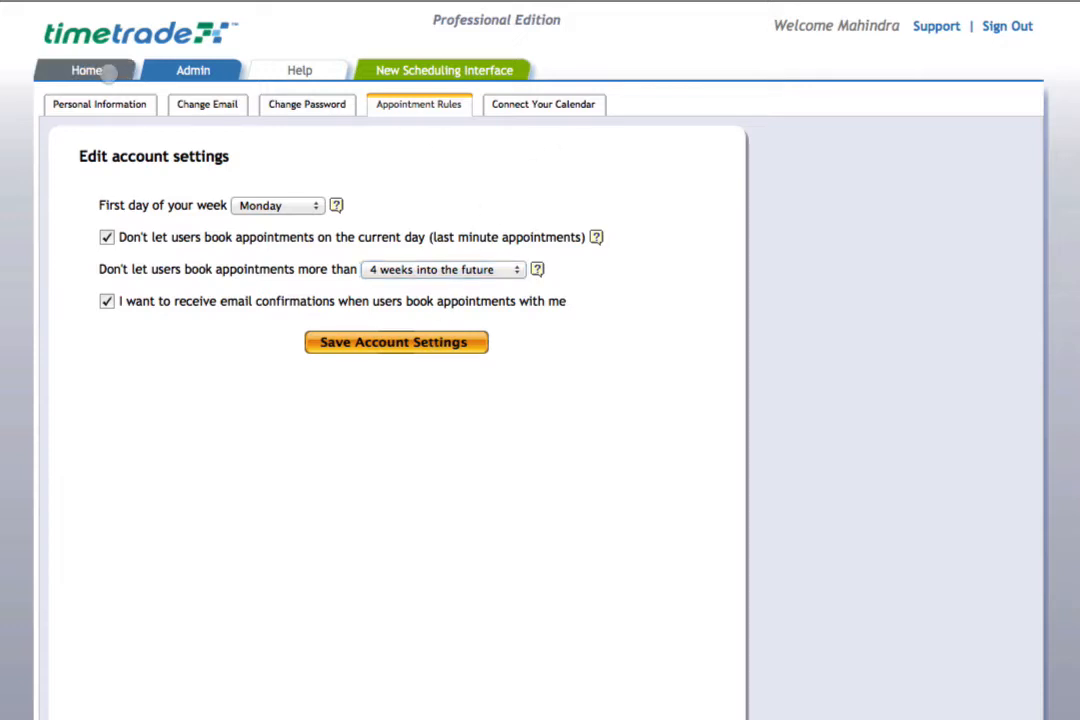
Review the calendar connection settings and the e-mail address registered for the account
{"action": "left_click", "coordinate": [548, 104]}
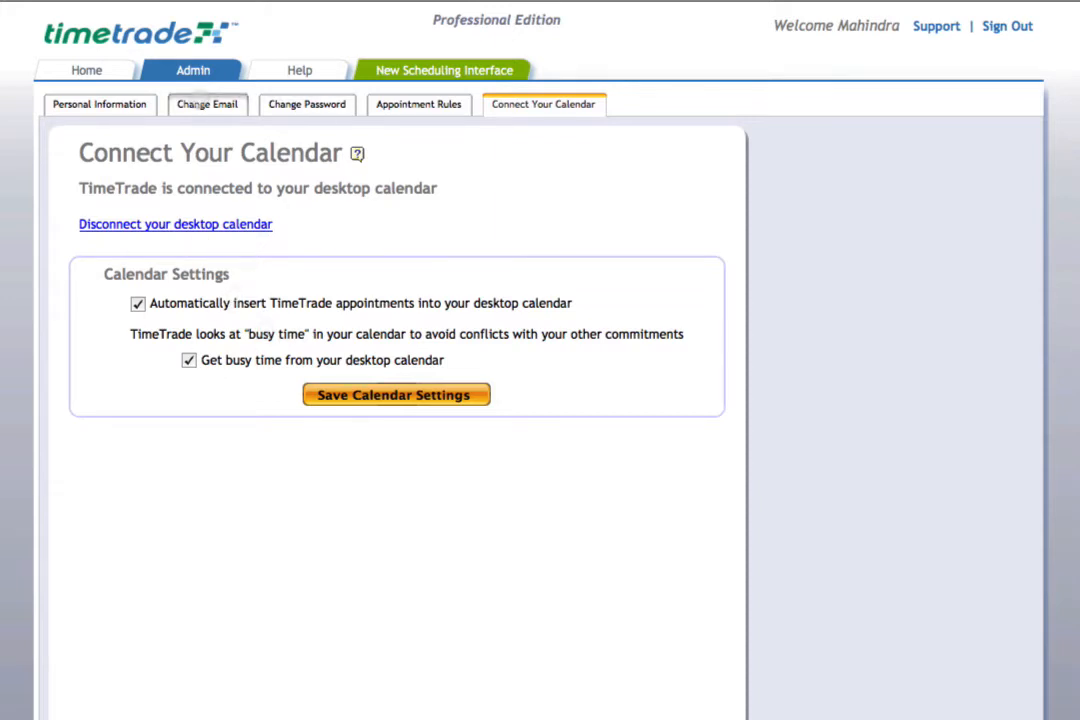
{"action": "left_click", "coordinate": [200, 104]}
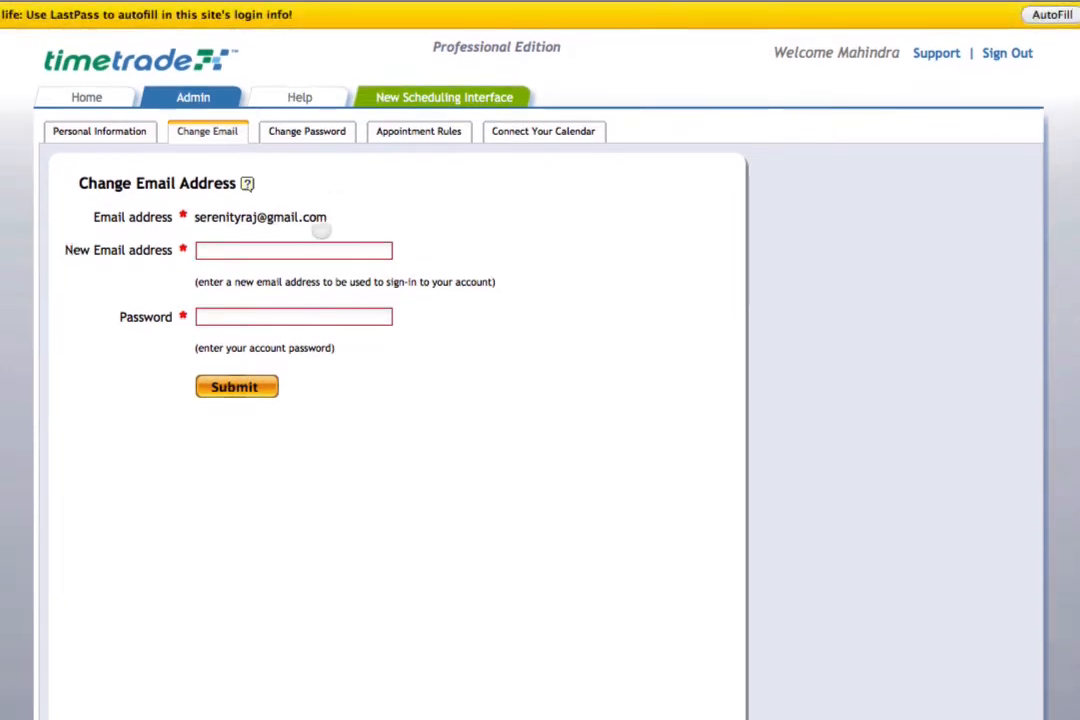
{"action": "left_click_drag", "start_coordinate": [326, 217], "coordinate": [192, 217]}
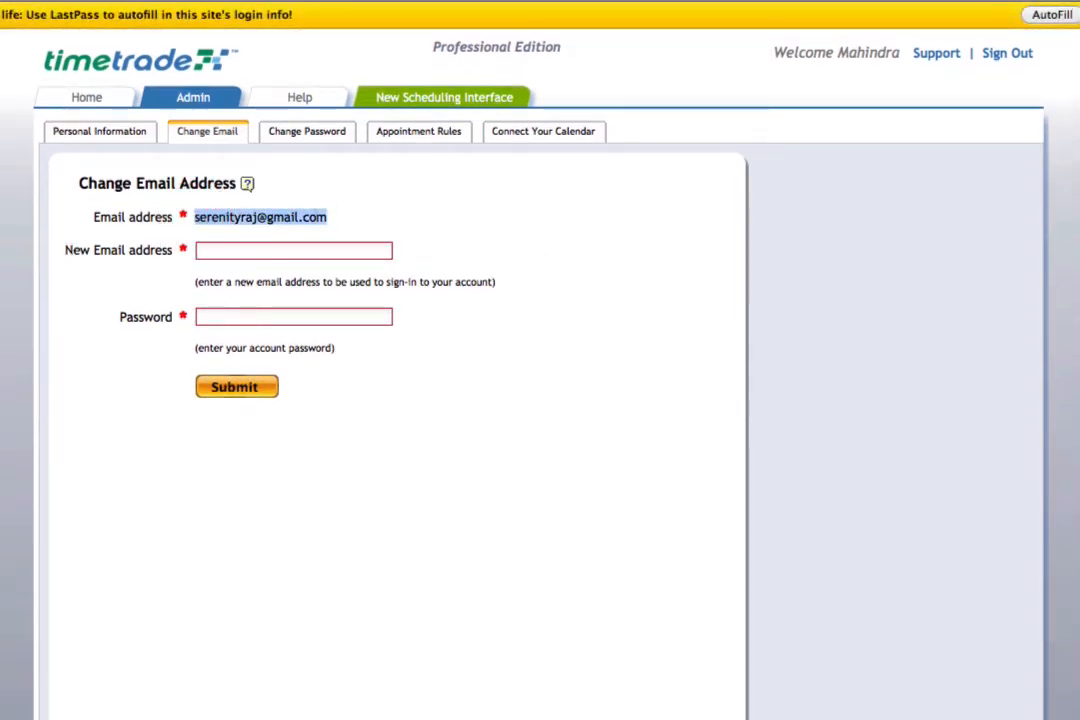
{"action": "left_click", "coordinate": [443, 131]}
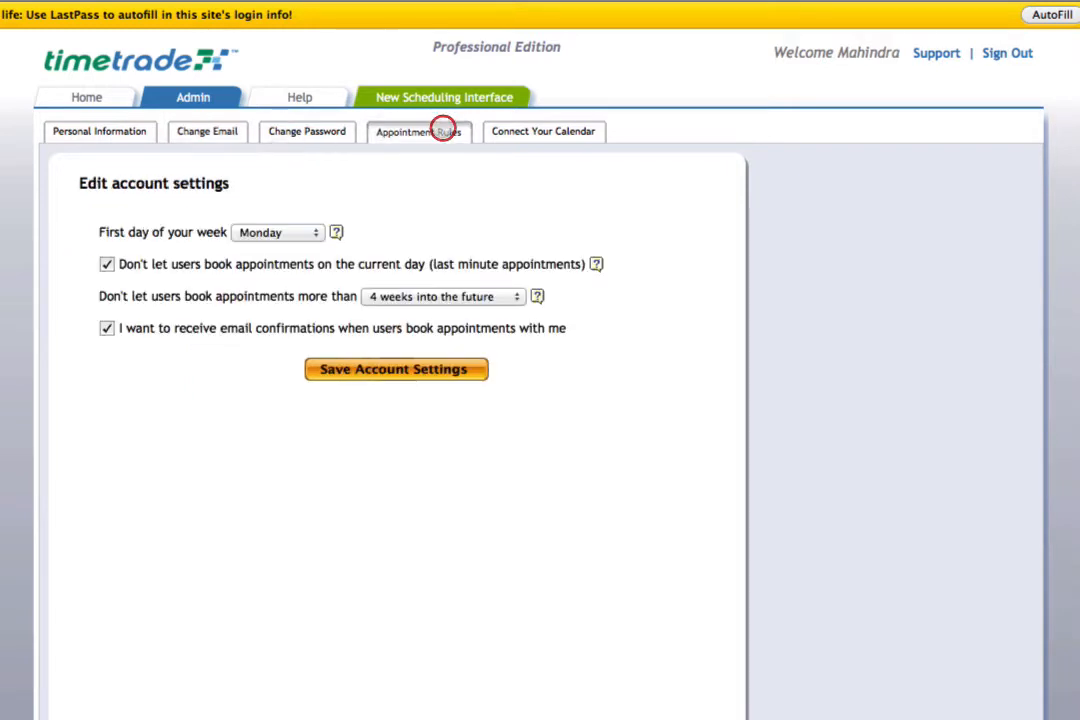
{"action": "left_click", "coordinate": [551, 132]}
Open the 30 Minute Coaching Session activity's details for editing and keep its duration at 30 minutes
{"action": "left_click", "coordinate": [100, 97]}
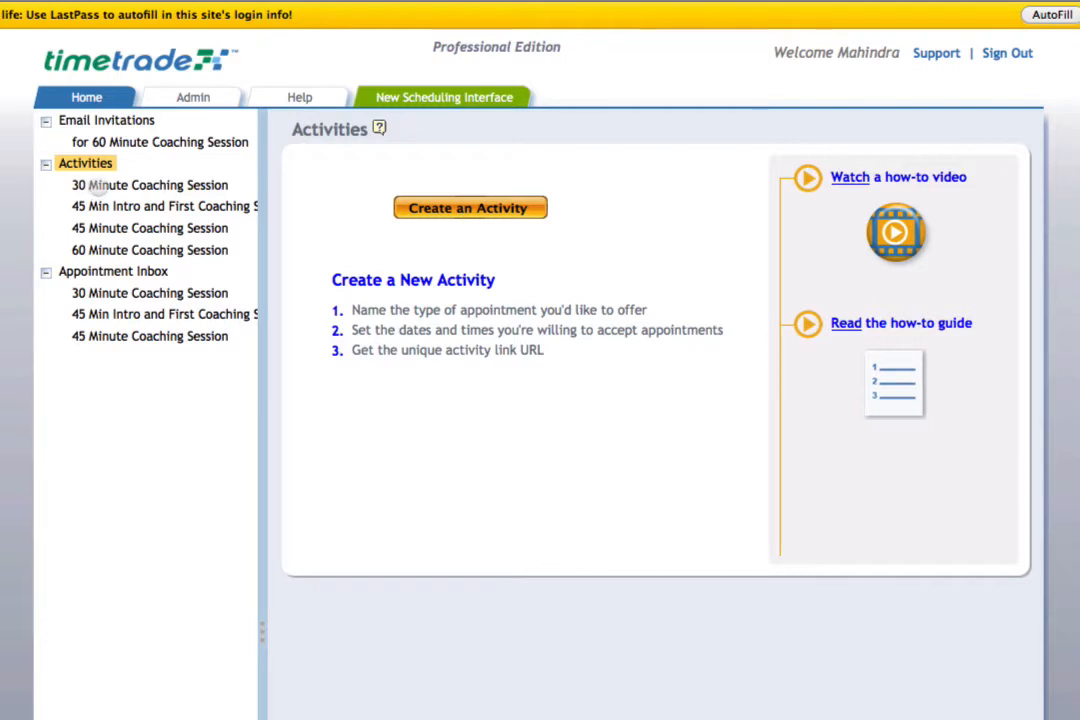
{"action": "left_click", "coordinate": [96, 188]}
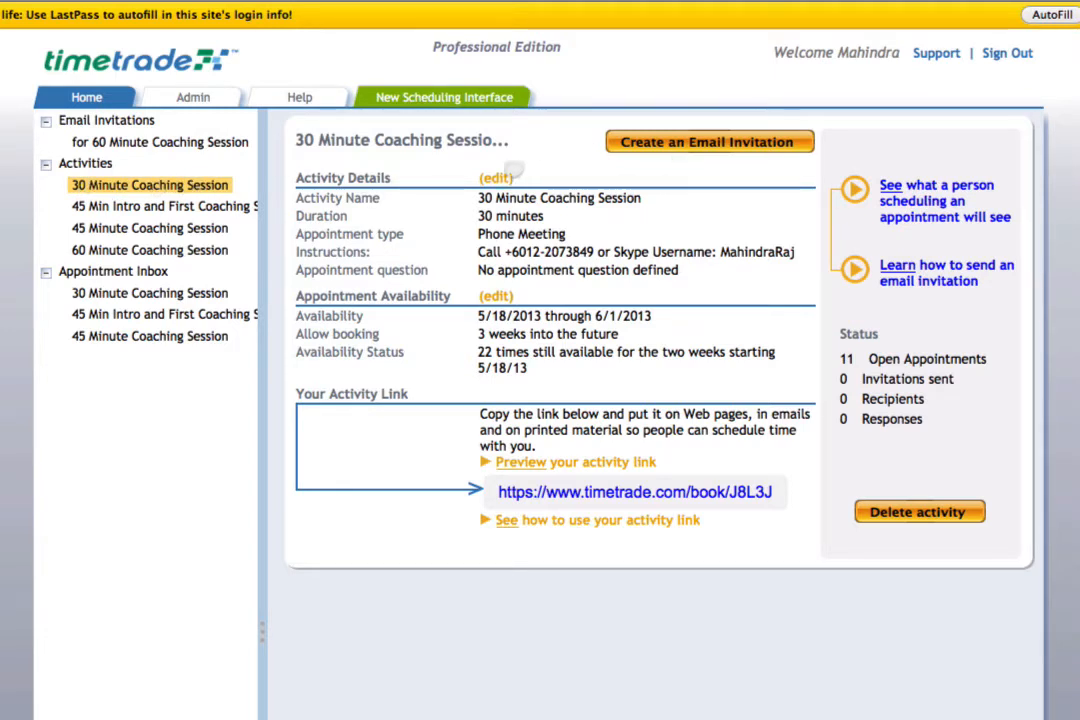
{"action": "left_click", "coordinate": [495, 178]}
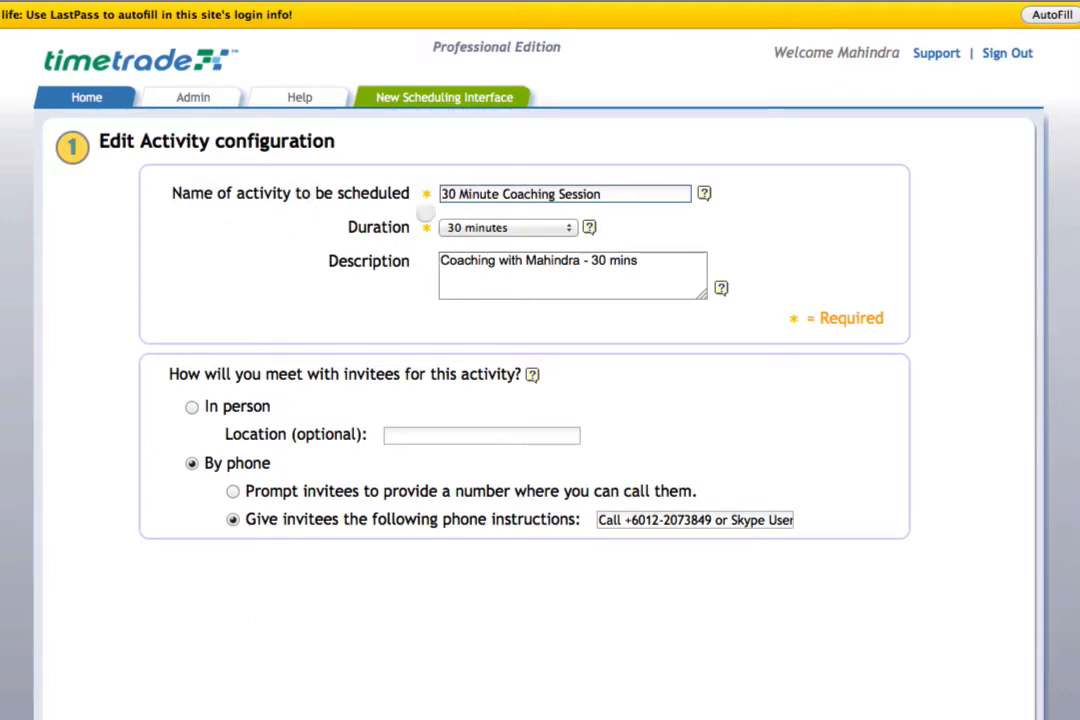
{"action": "left_click", "coordinate": [494, 227]}
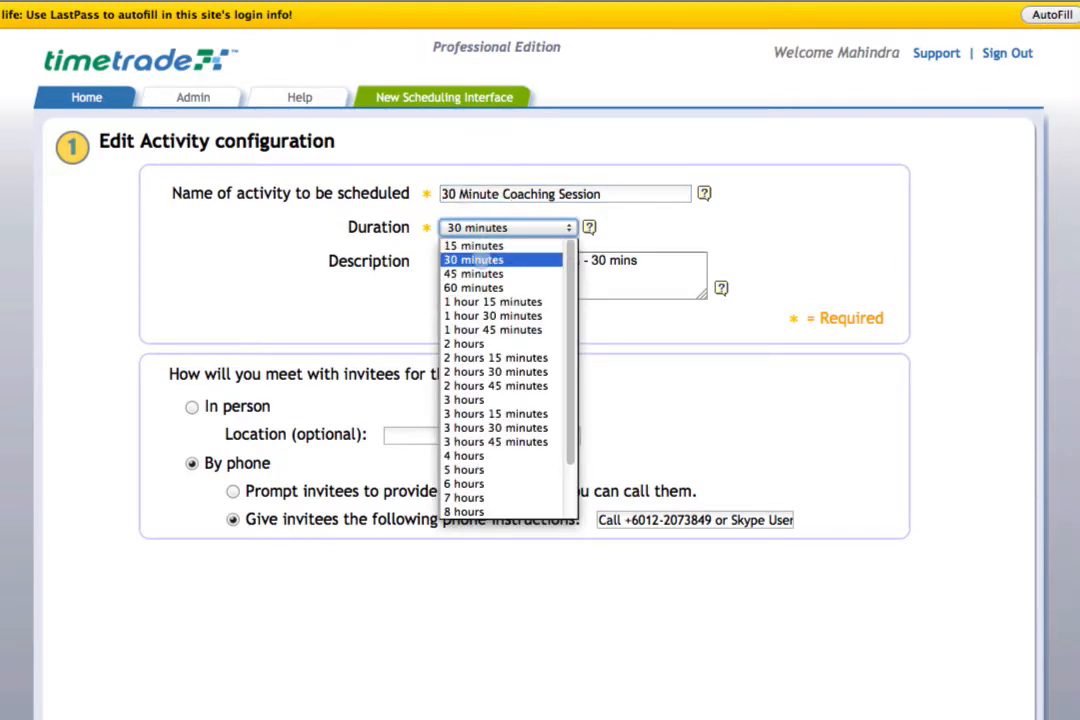
{"action": "left_click", "coordinate": [282, 259]}
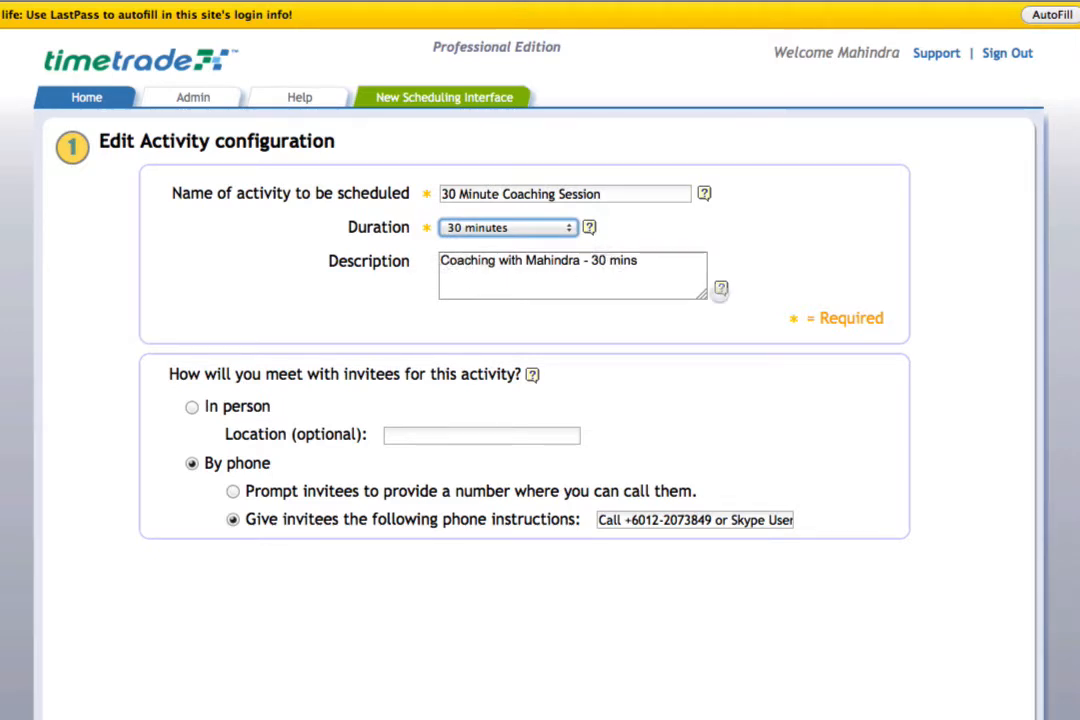
{"action": "left_click", "coordinate": [798, 267]}
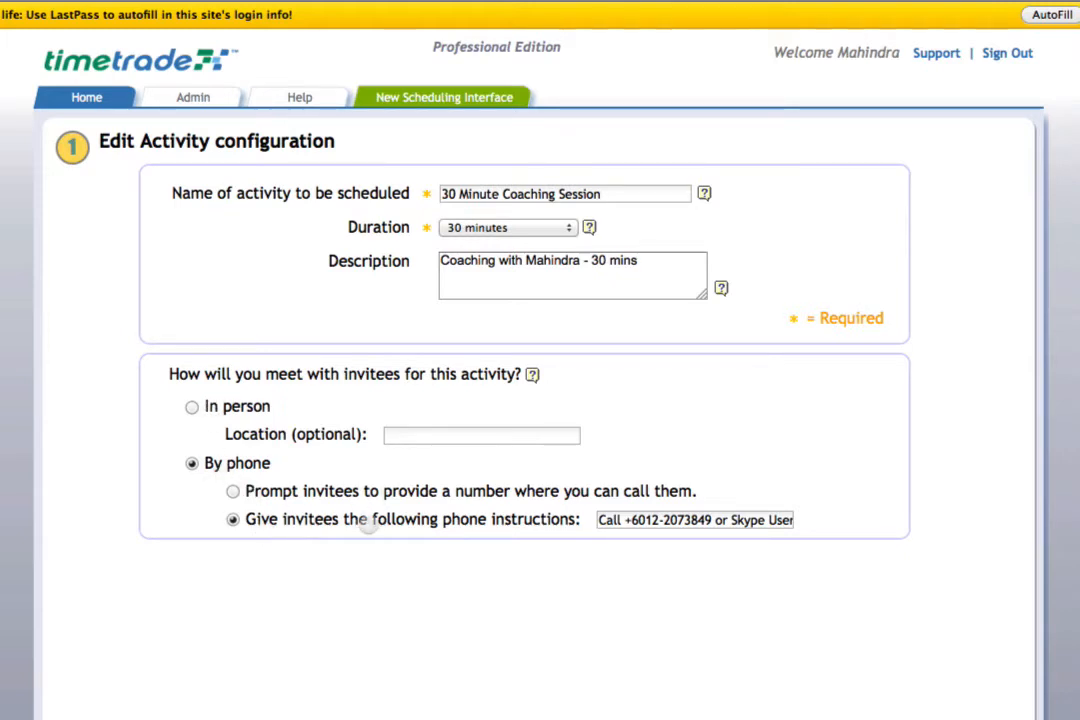
Select and copy the full phone instructions given to invitees
{"action": "left_click", "coordinate": [609, 520]}
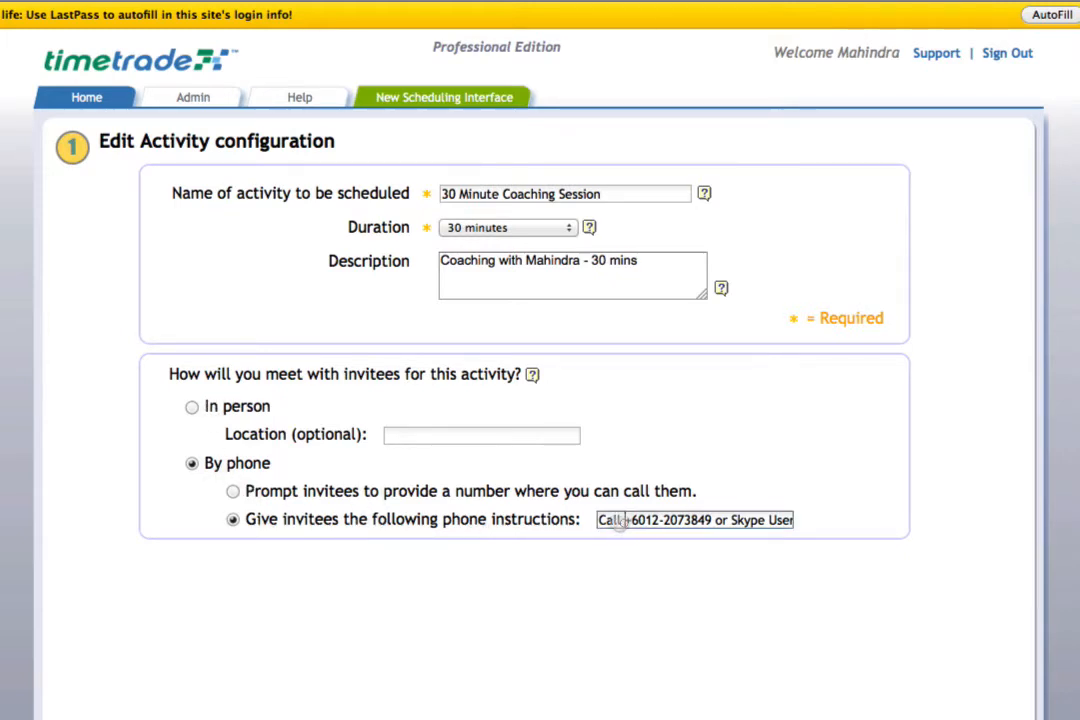
{"action": "left_click_drag", "start_coordinate": [609, 520], "coordinate": [769, 518]}
{"action": "left_click", "coordinate": [651, 518]}
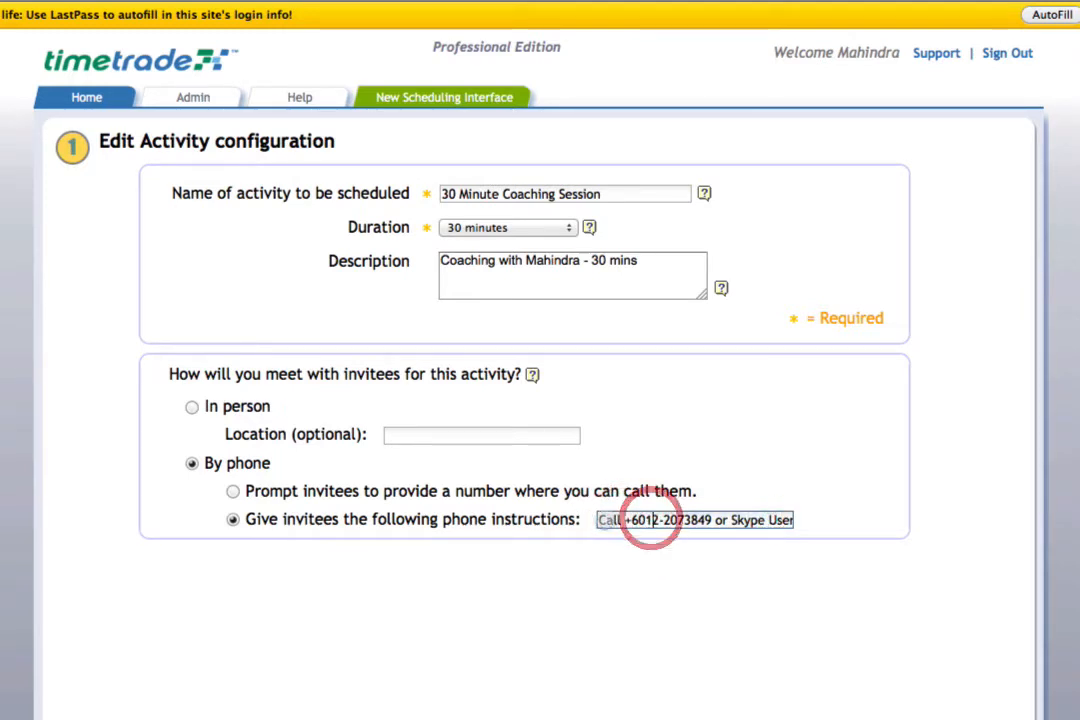
{"action": "left_click", "coordinate": [606, 520]}
{"action": "left_click_drag", "start_coordinate": [609, 520], "coordinate": [873, 521]}
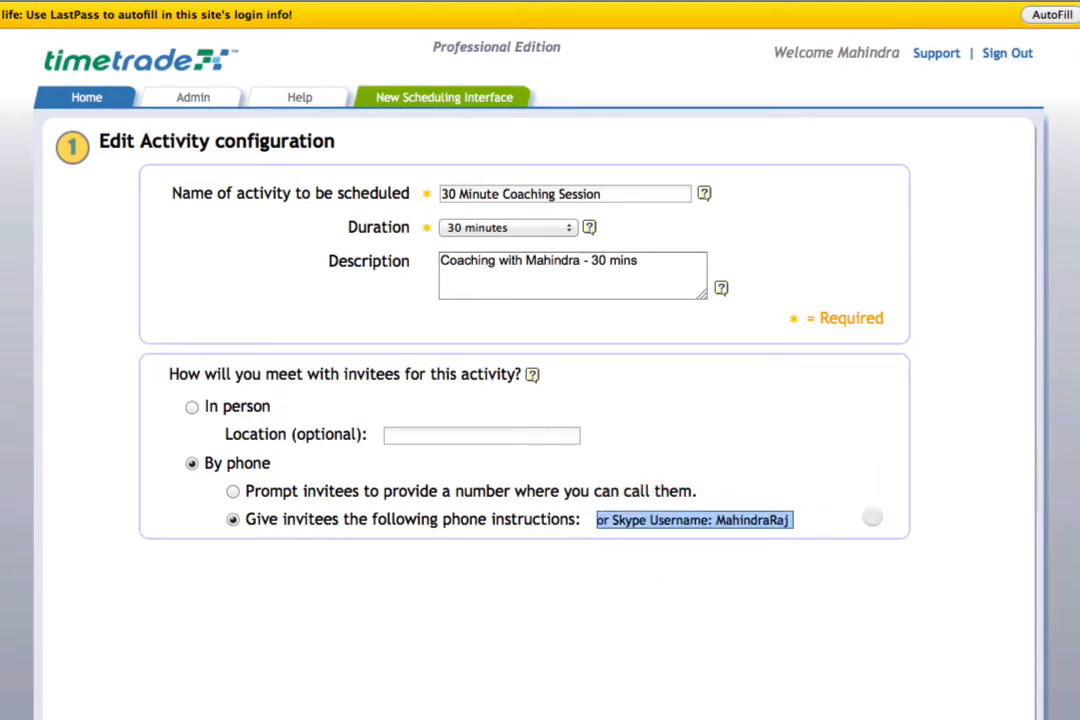
{"action": "left_click", "coordinate": [656, 523]}
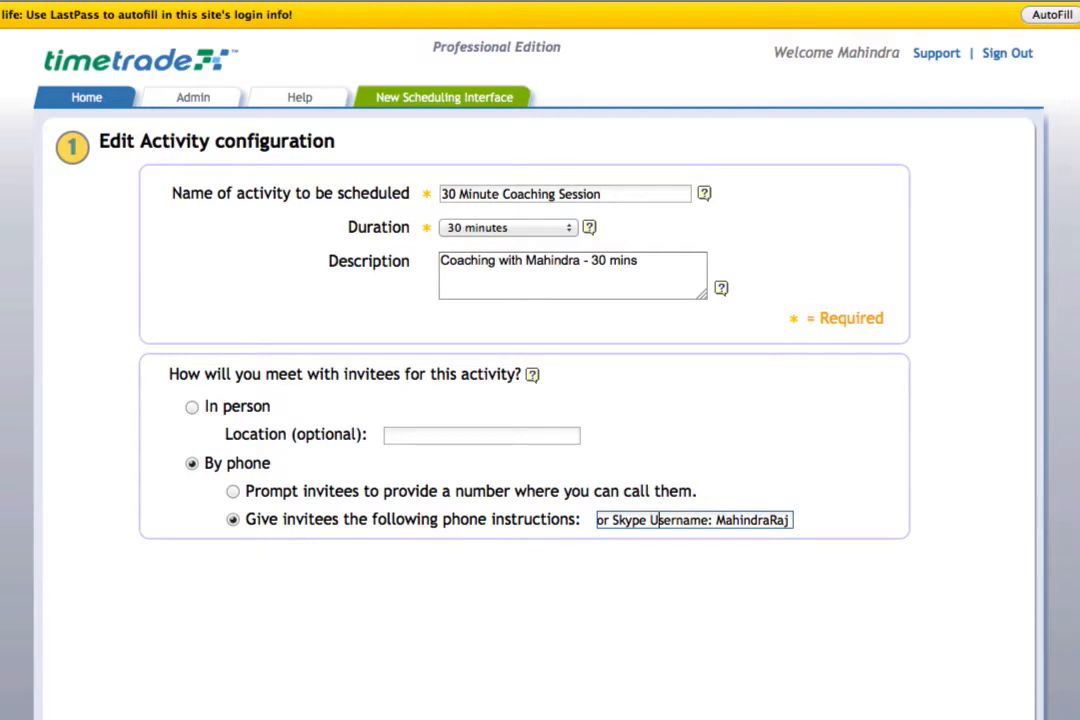
Switch to TextEdit, put the copied phone instructions in an untitled document, and place its window below the activity form
{"action": "key", "text": "super+Tab"}
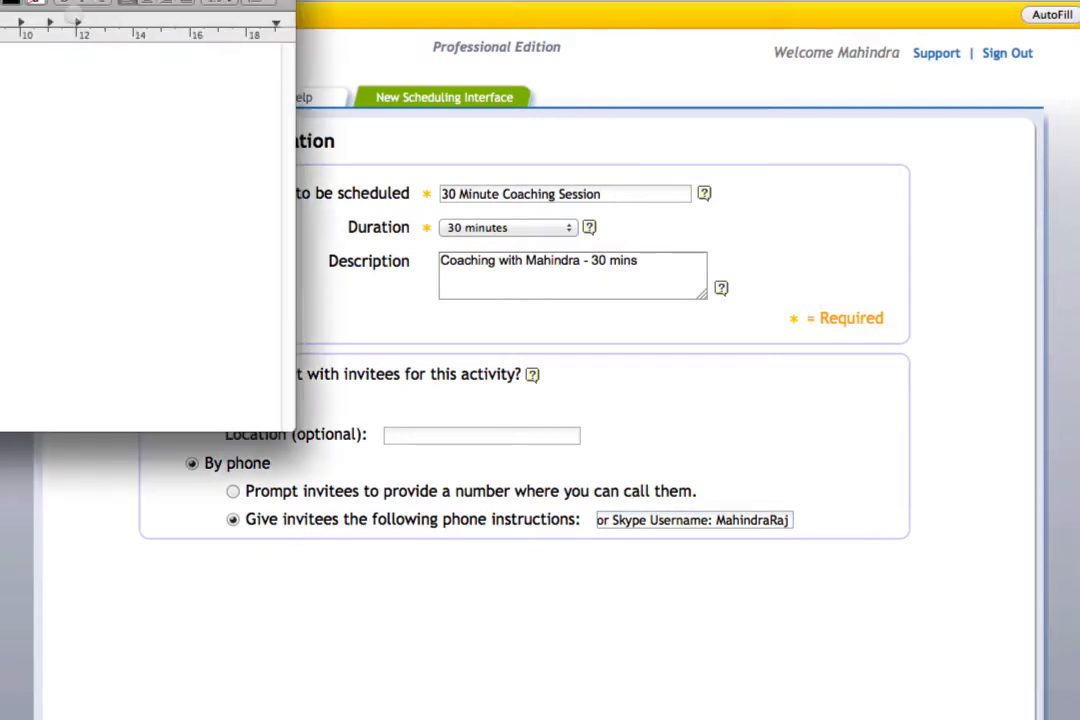
{"action": "left_click_drag", "start_coordinate": [60, 0], "coordinate": [600, 719]}
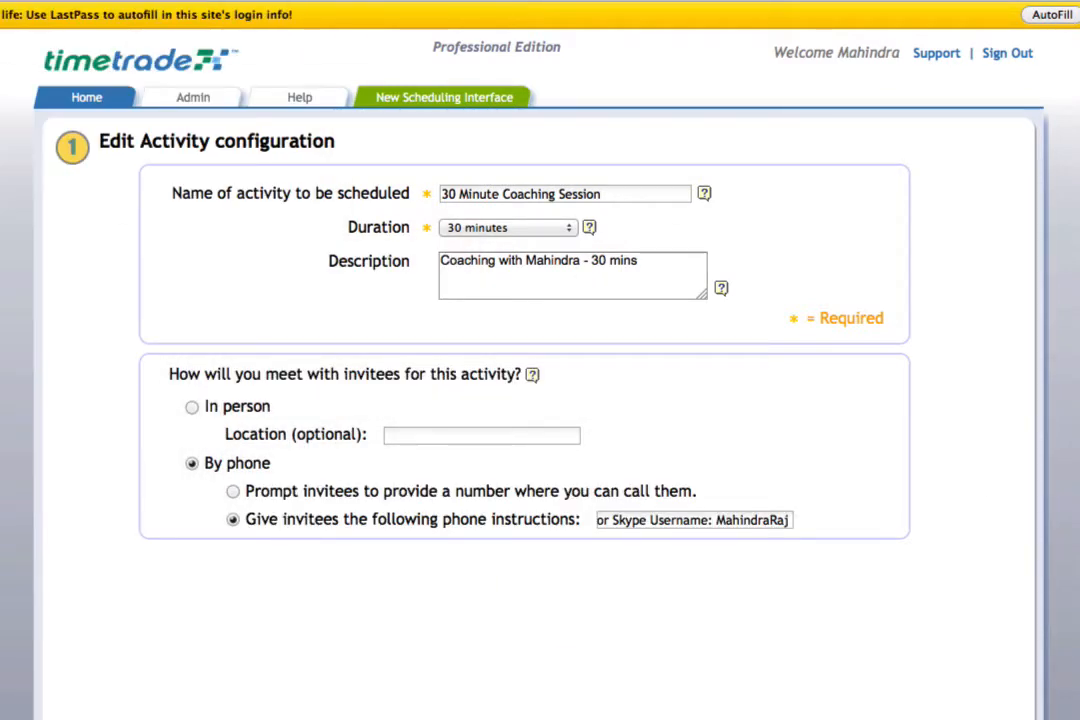
{"action": "left_click_drag", "start_coordinate": [494, 719], "coordinate": [494, 636]}
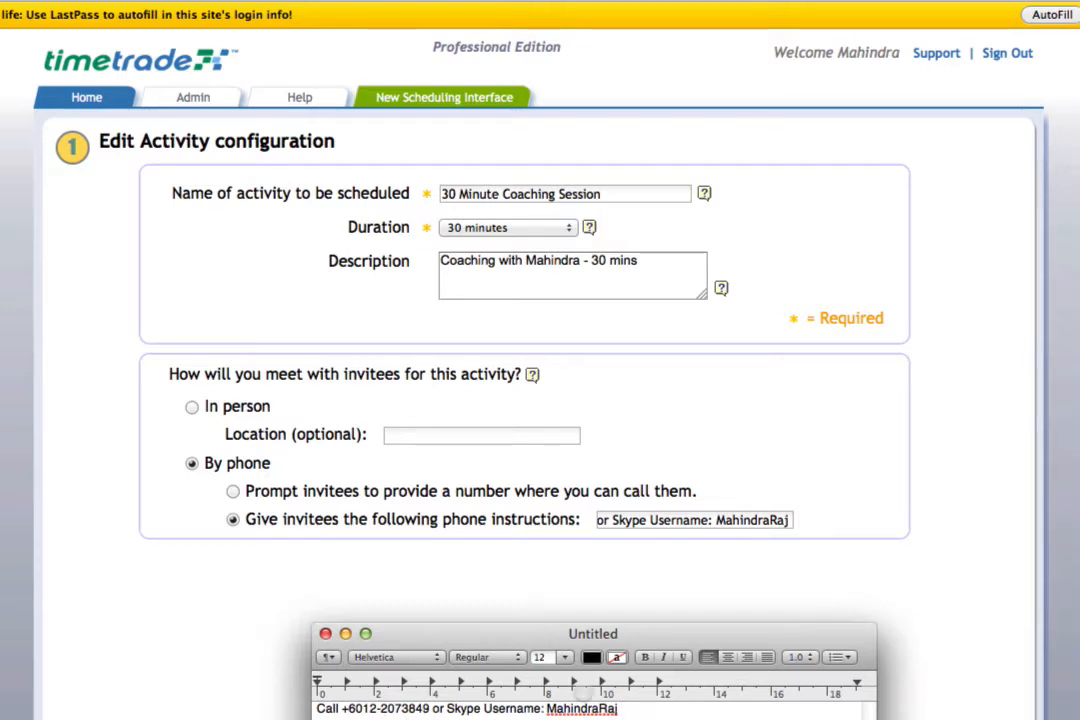
{"action": "left_click", "coordinate": [637, 515]}
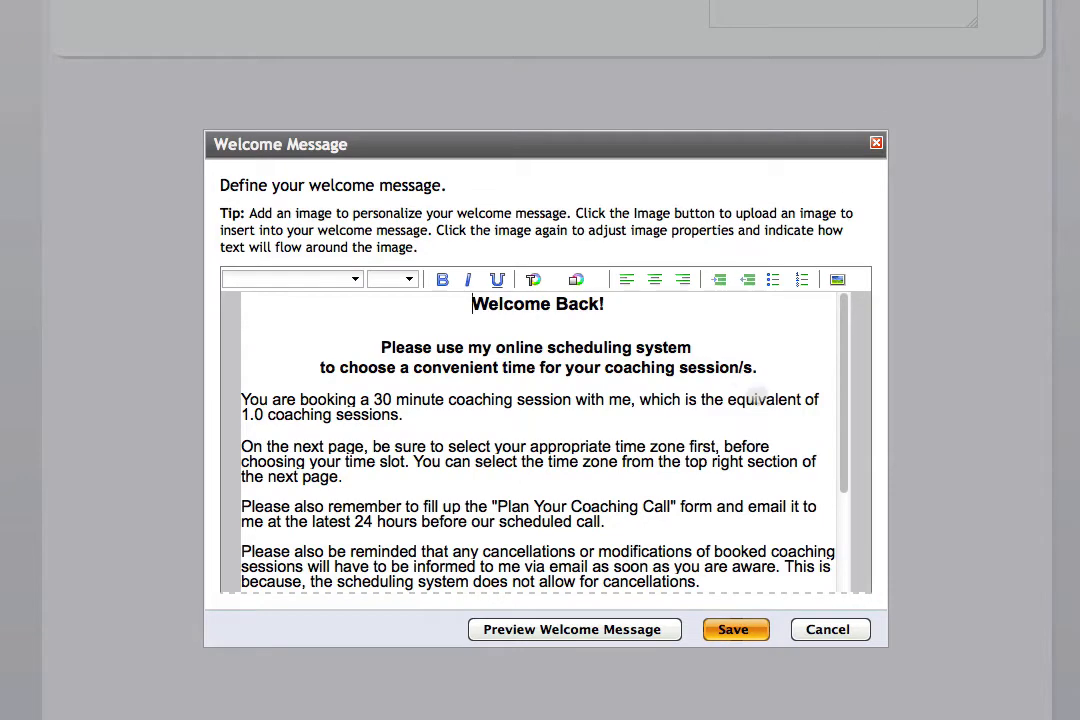
Examine the welcome message's paragraph on how many coaching sessions a 30 minute booking counts for
{"action": "left_click_drag", "start_coordinate": [843, 404], "coordinate": [840, 353]}
{"action": "left_click", "coordinate": [456, 416]}
{"action": "left_click", "coordinate": [401, 415]}
{"action": "left_click_drag", "start_coordinate": [401, 415], "coordinate": [229, 390]}
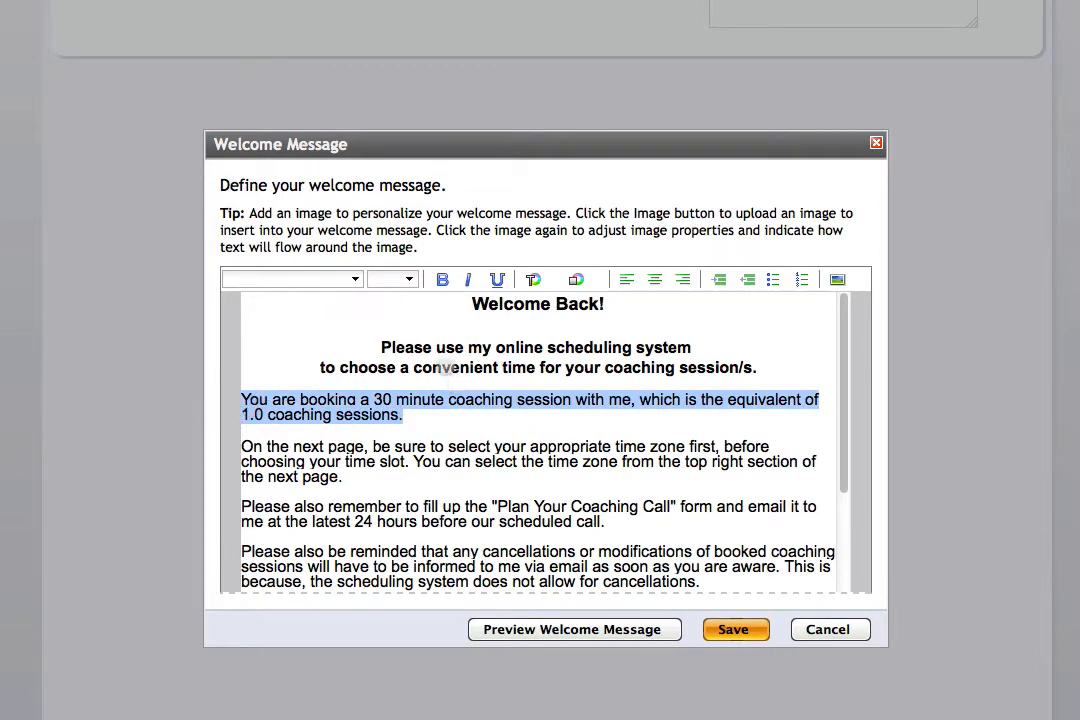
{"action": "left_click", "coordinate": [450, 342]}
Review the welcome message's time zone instructions and closing paragraphs, and save the message
{"action": "left_click_drag", "start_coordinate": [845, 385], "coordinate": [845, 470]}
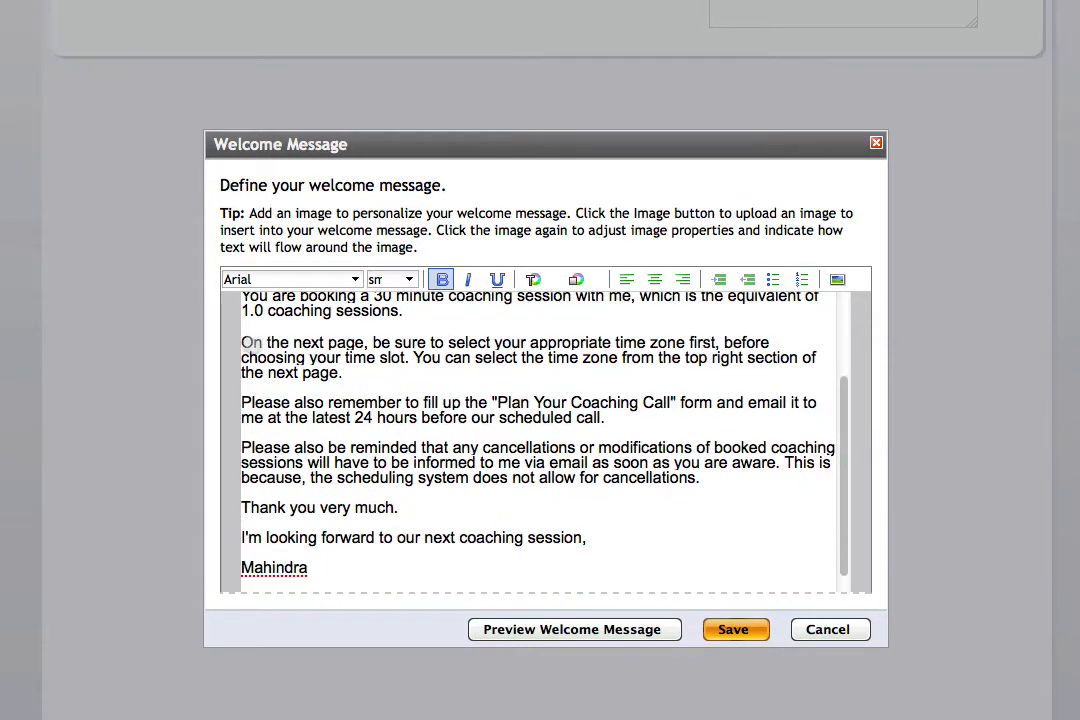
{"action": "left_click_drag", "start_coordinate": [243, 342], "coordinate": [343, 373]}
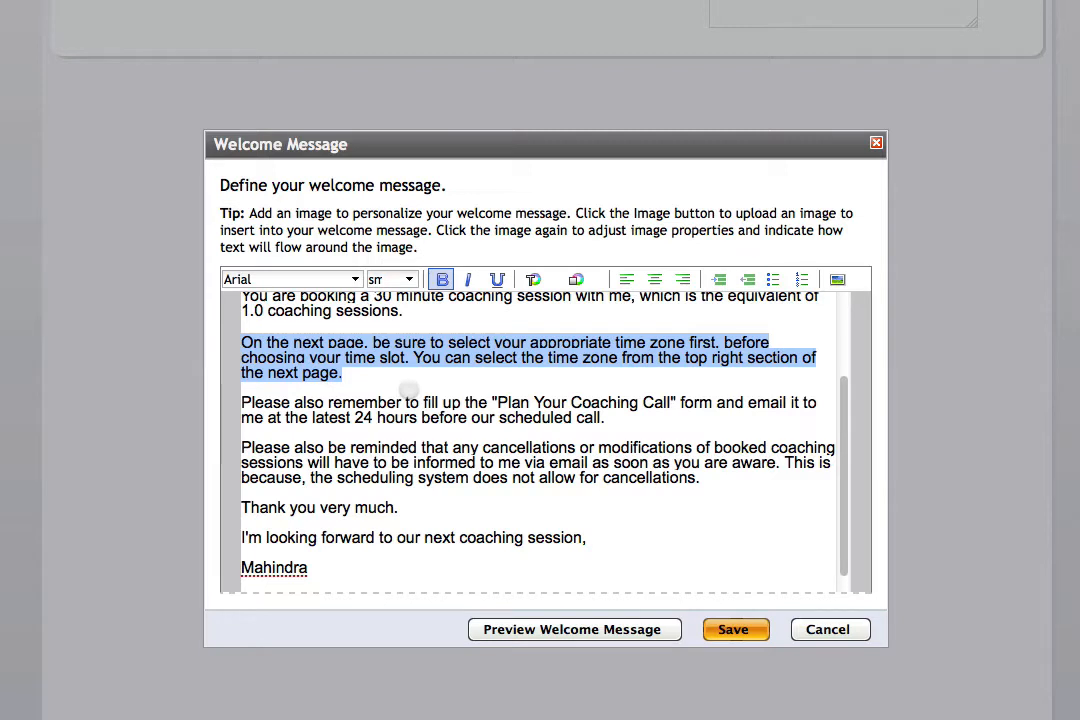
{"action": "left_click", "coordinate": [362, 380]}
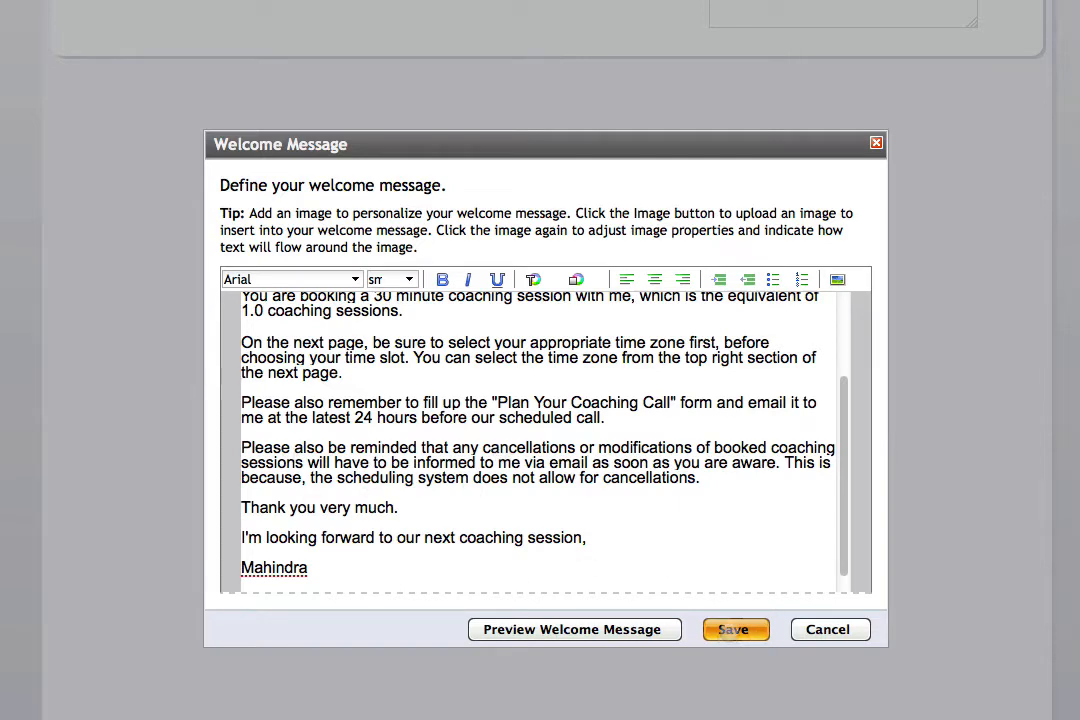
{"action": "left_click", "coordinate": [734, 629]}
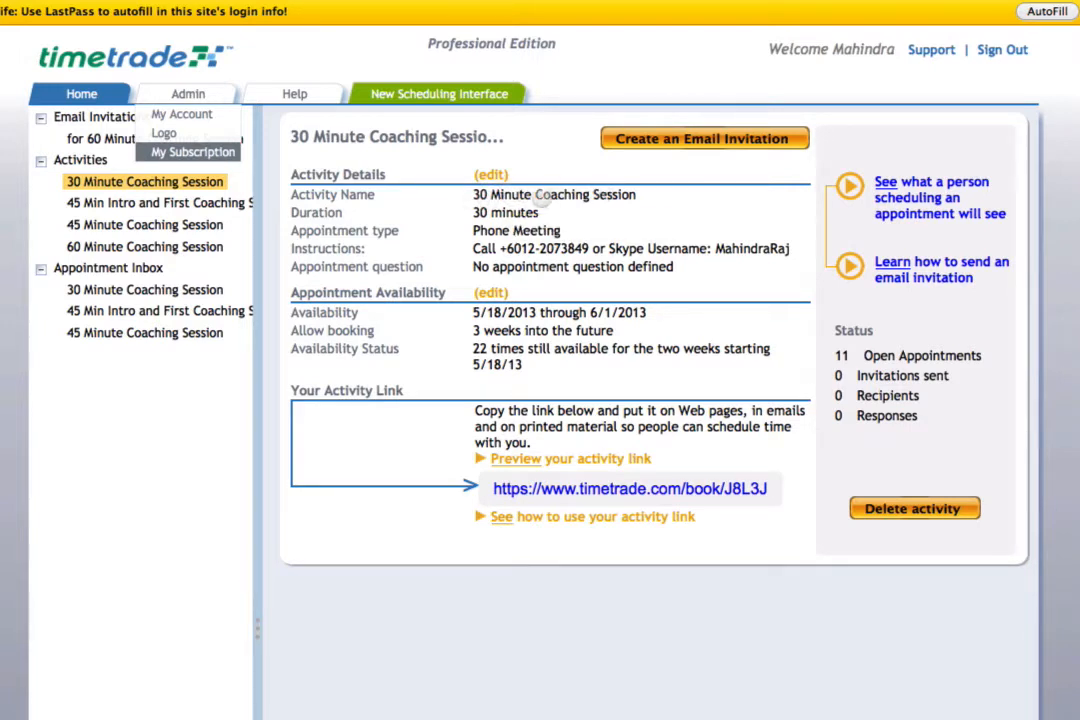
Review the activity name, duration and phone instructions in the 30 Minute Coaching Session summary
{"action": "left_click_drag", "start_coordinate": [473, 194], "coordinate": [651, 200]}
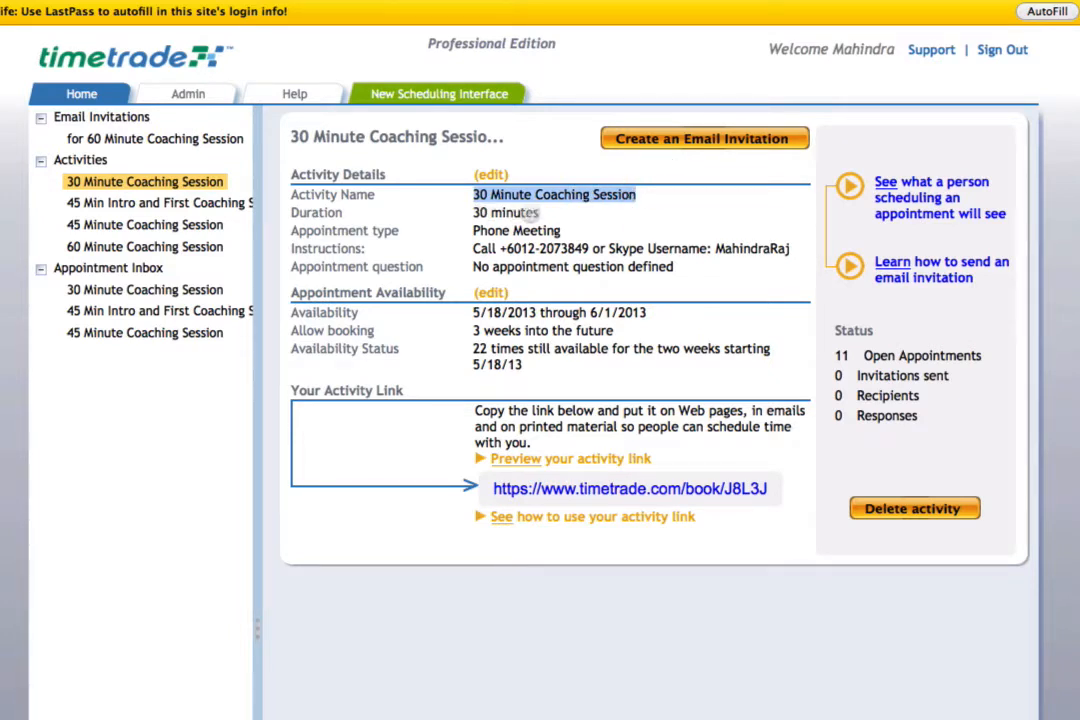
{"action": "left_click_drag", "start_coordinate": [552, 212], "coordinate": [470, 212]}
{"action": "left_click_drag", "start_coordinate": [574, 230], "coordinate": [787, 257]}
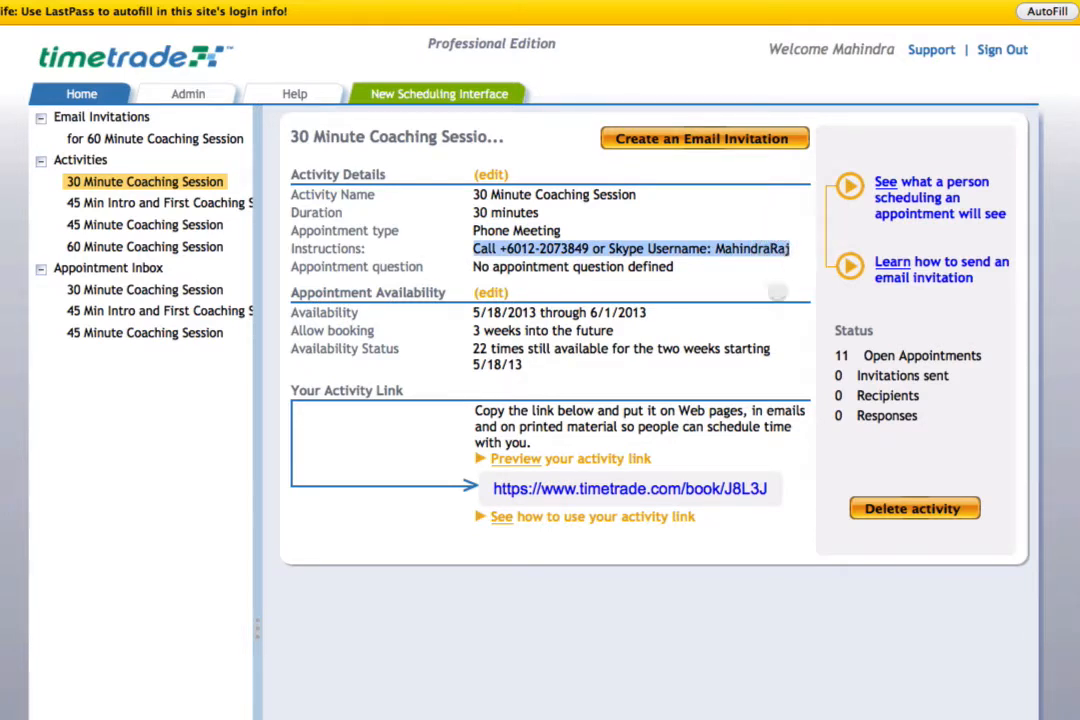
Open the activity's booking link in a new browser tab and read through its welcome message, continuing to the date and time selection
{"action": "left_click_drag", "start_coordinate": [772, 488], "coordinate": [494, 489]}
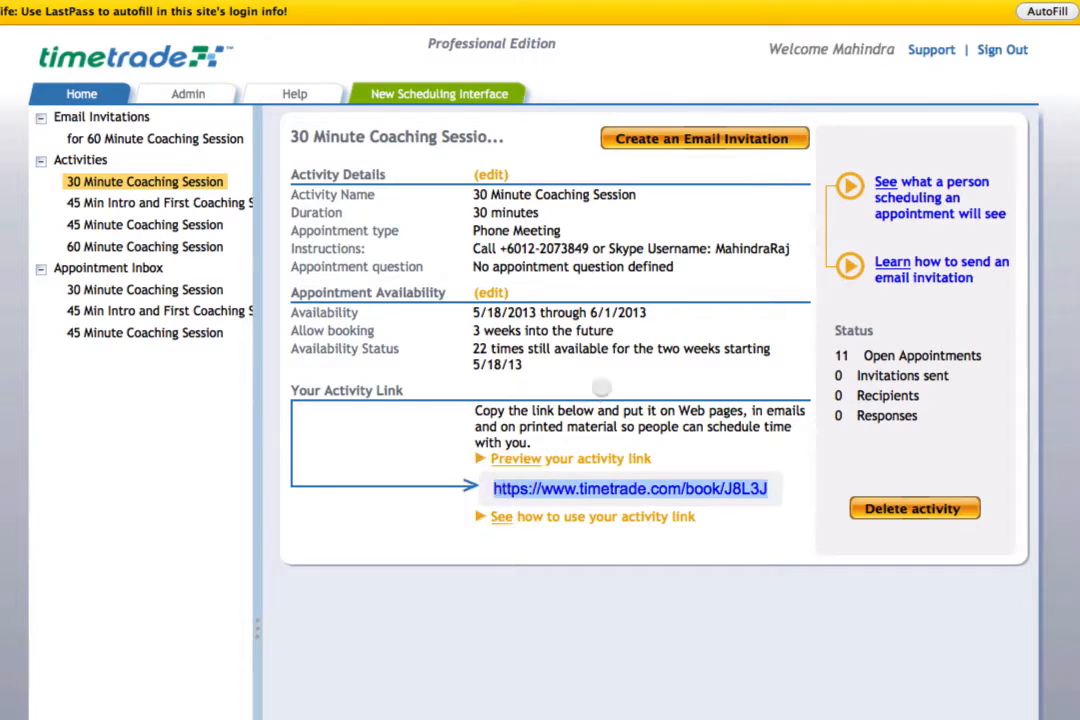
{"action": "key", "text": "super+t"}
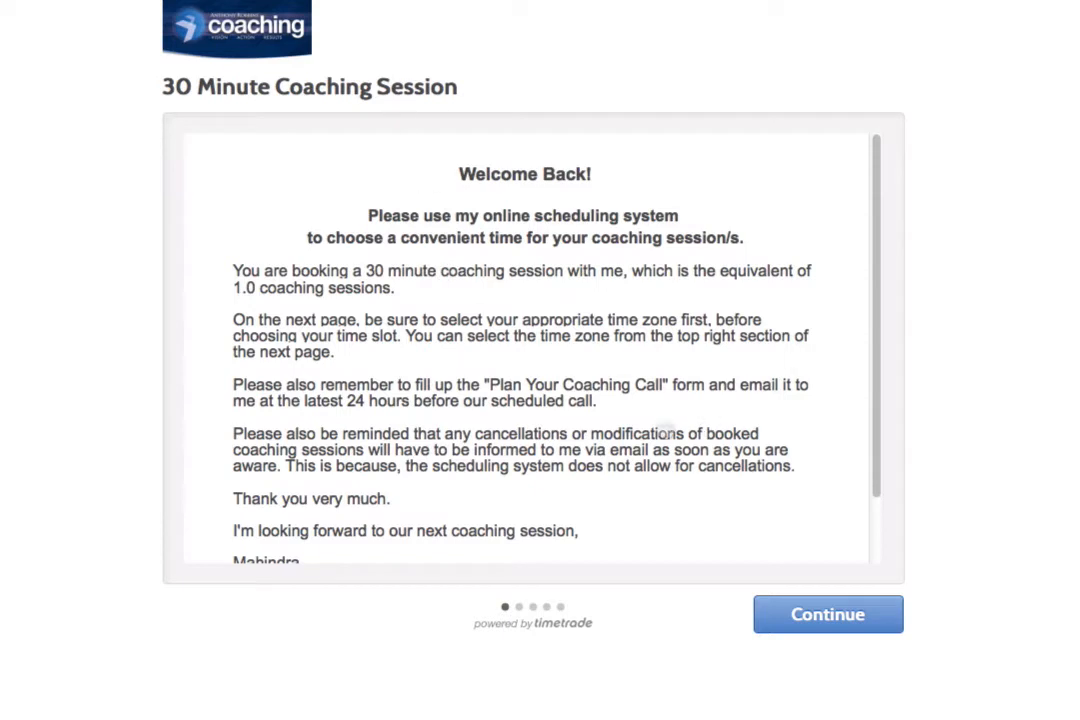
{"action": "scroll", "coordinate": [430, 320], "scroll_direction": "down", "scroll_amount": 2}
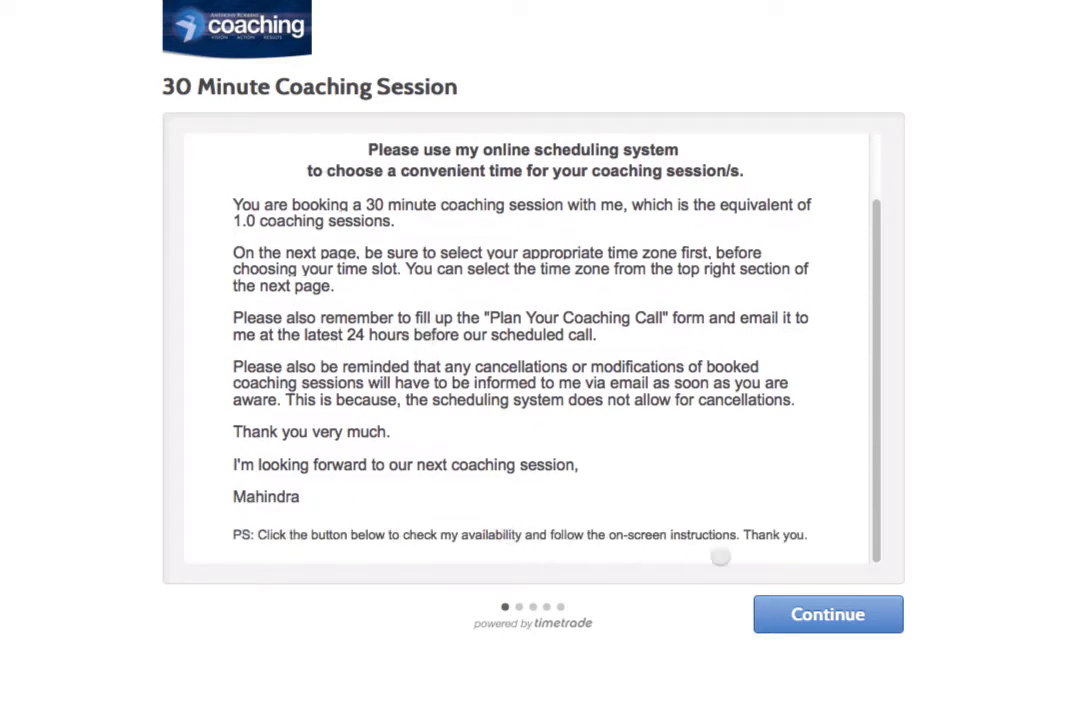
{"action": "left_click", "coordinate": [805, 614]}
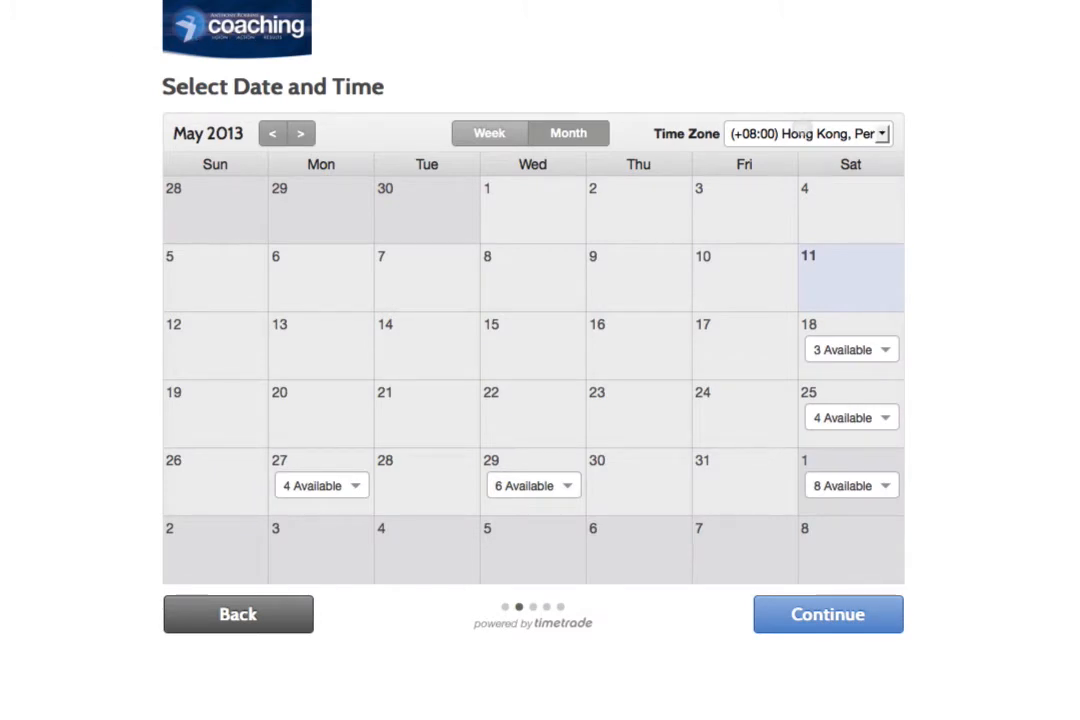
Check the booking calendar's time zone choices and the times offered on May 25, and return to the welcome page
{"action": "left_click", "coordinate": [887, 133]}
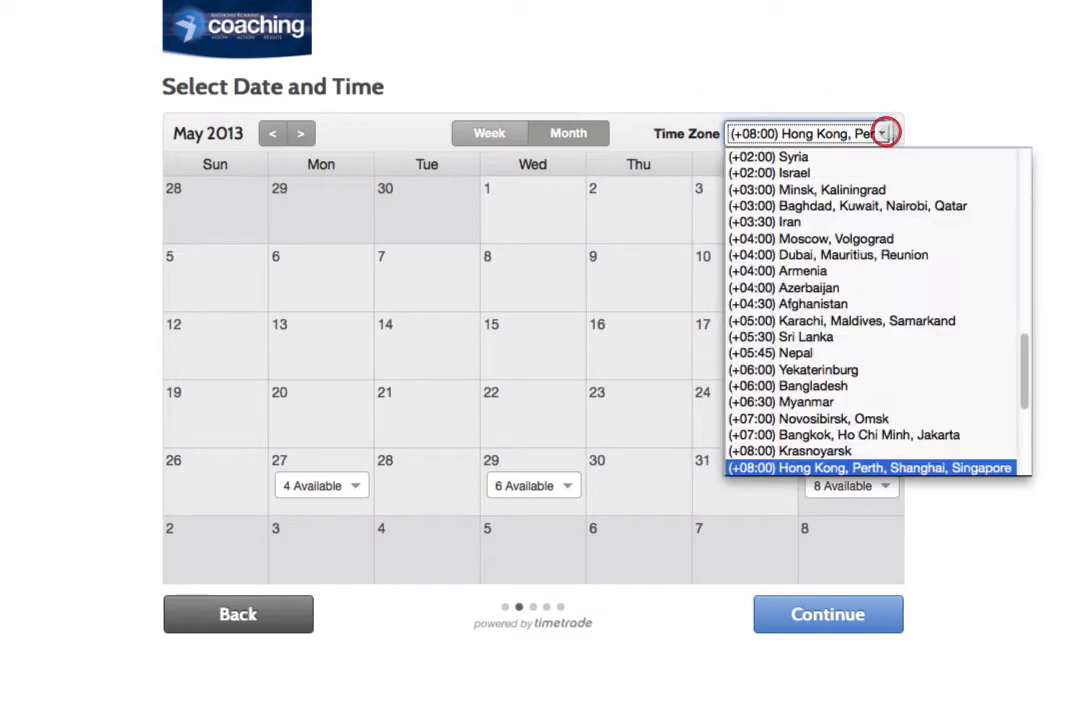
{"action": "left_click", "coordinate": [918, 87]}
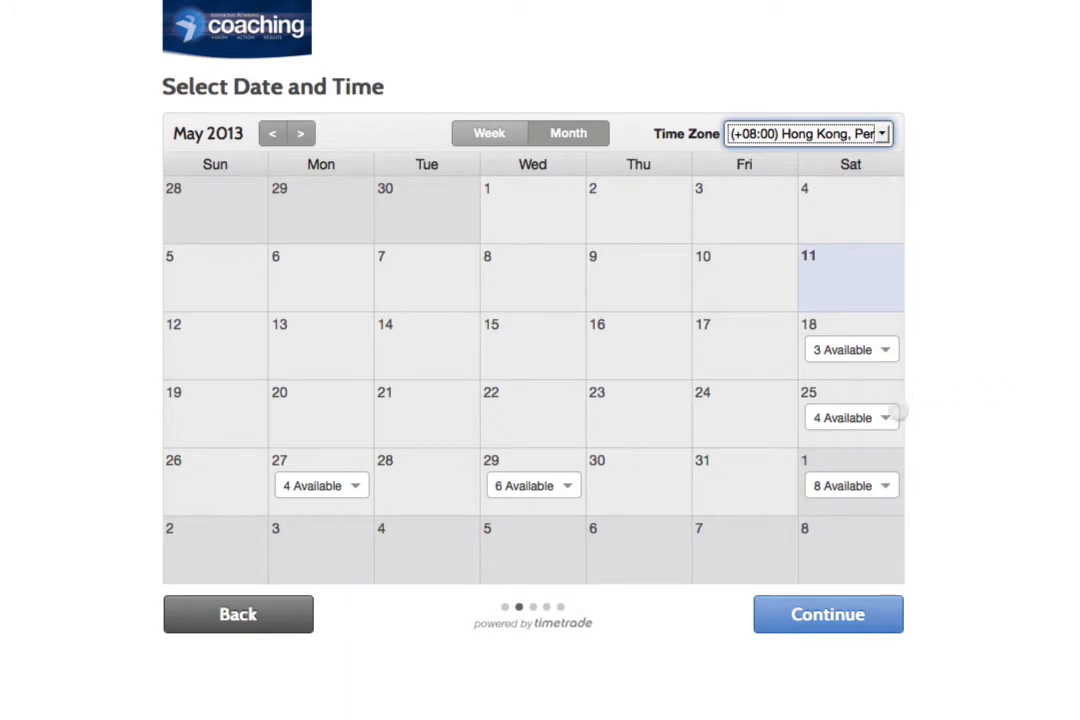
{"action": "left_click", "coordinate": [884, 417]}
{"action": "left_click", "coordinate": [957, 359]}
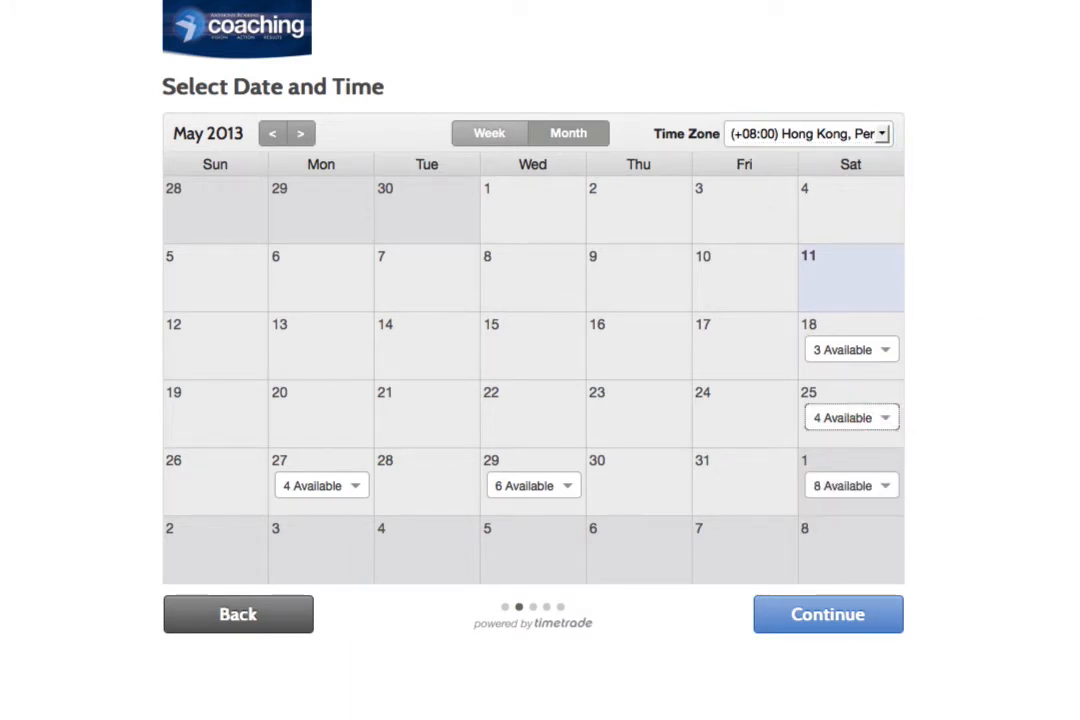
{"action": "left_click", "coordinate": [250, 610]}
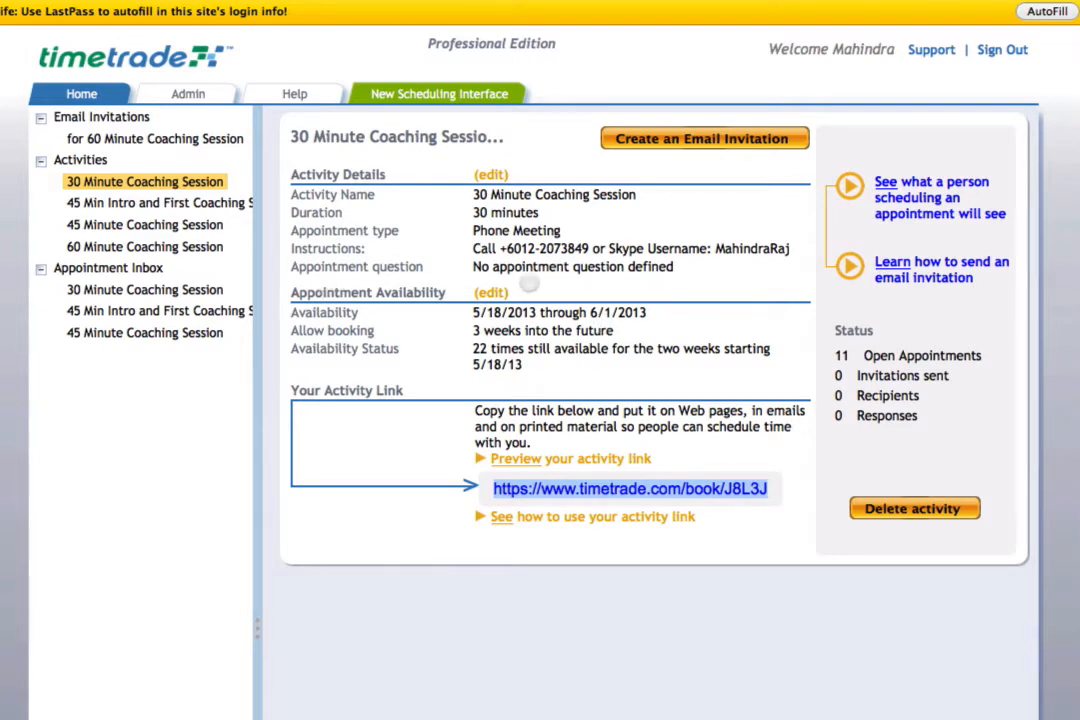
Open the account's appointment rules and compare them with the dates offered on the client booking page
{"action": "left_click", "coordinate": [489, 292]}
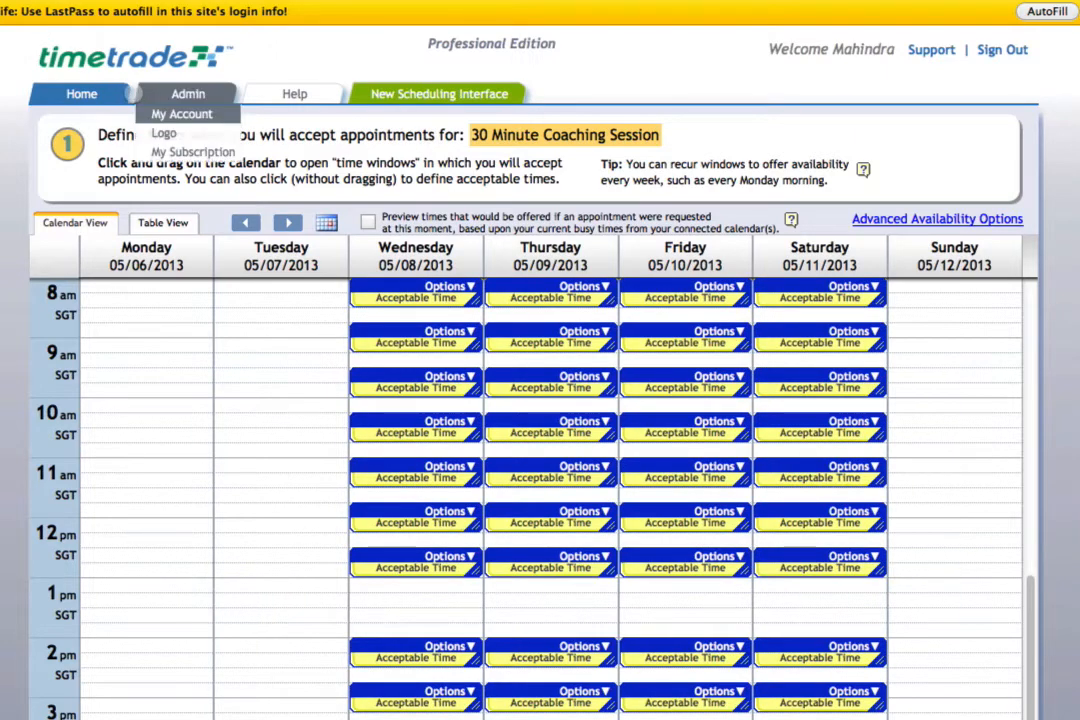
{"action": "left_click", "coordinate": [182, 114]}
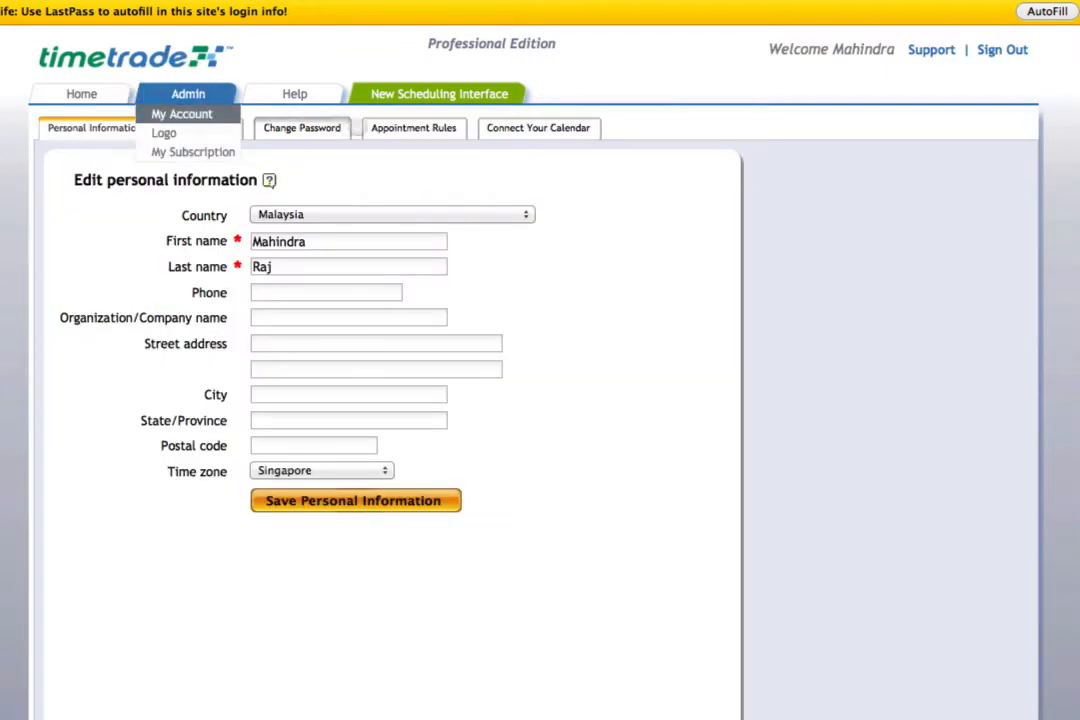
{"action": "left_click", "coordinate": [388, 124]}
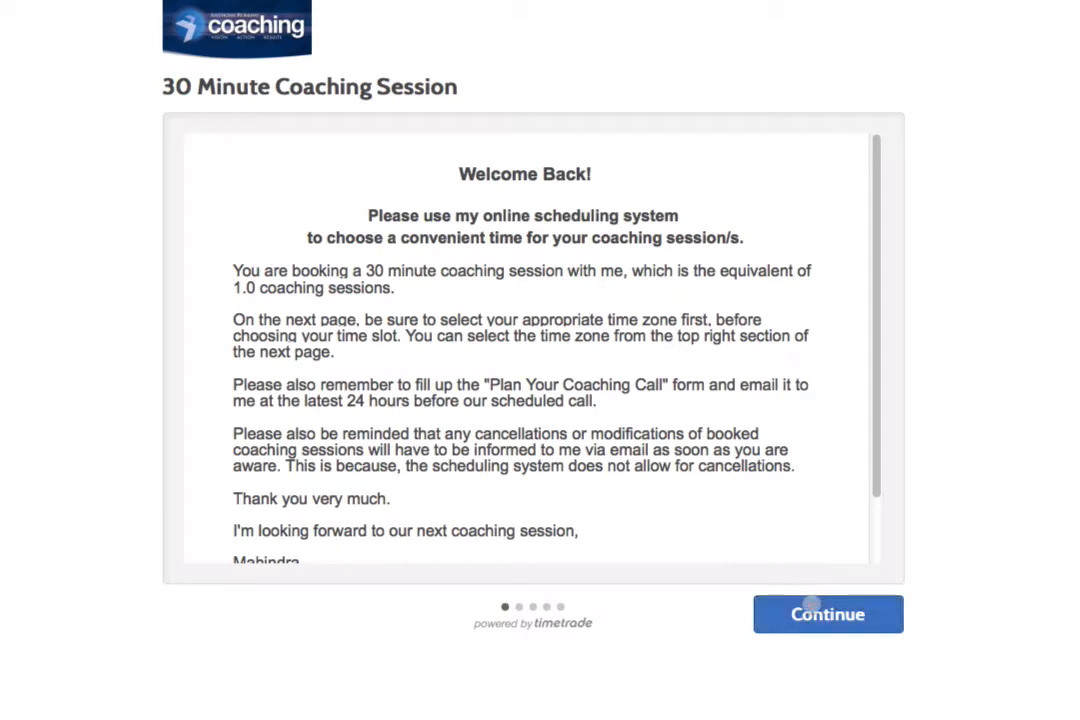
{"action": "left_click", "coordinate": [815, 612]}
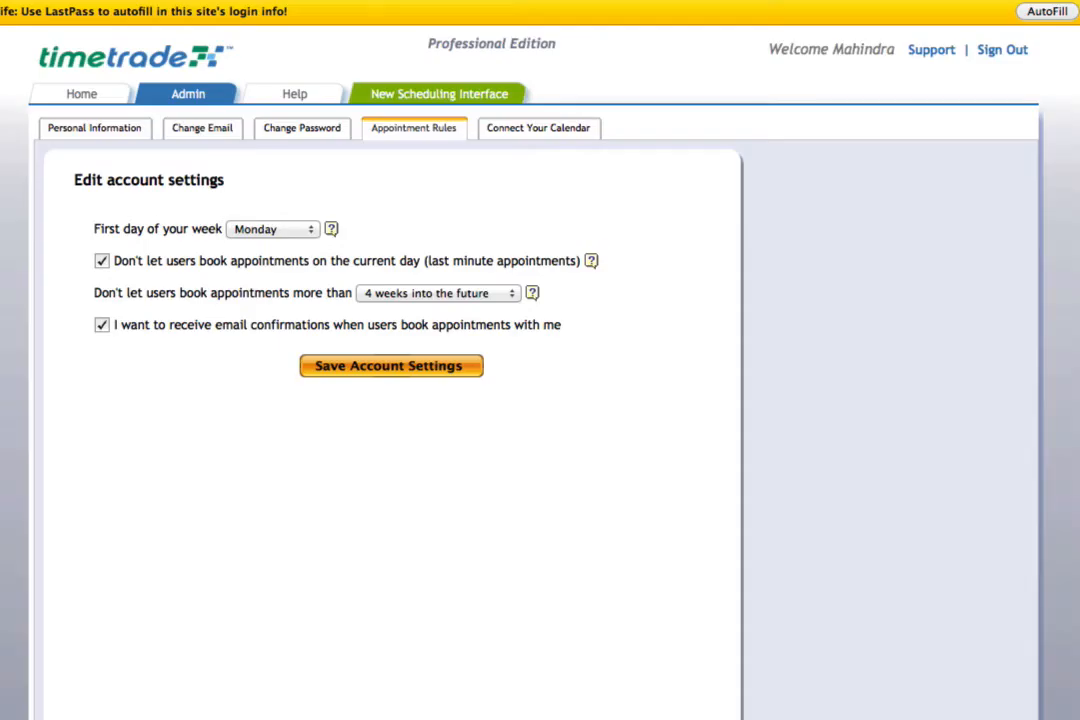
Examine the choices in the account's appointment rules for how many weeks into the future users can book
{"action": "left_click", "coordinate": [97, 92]}
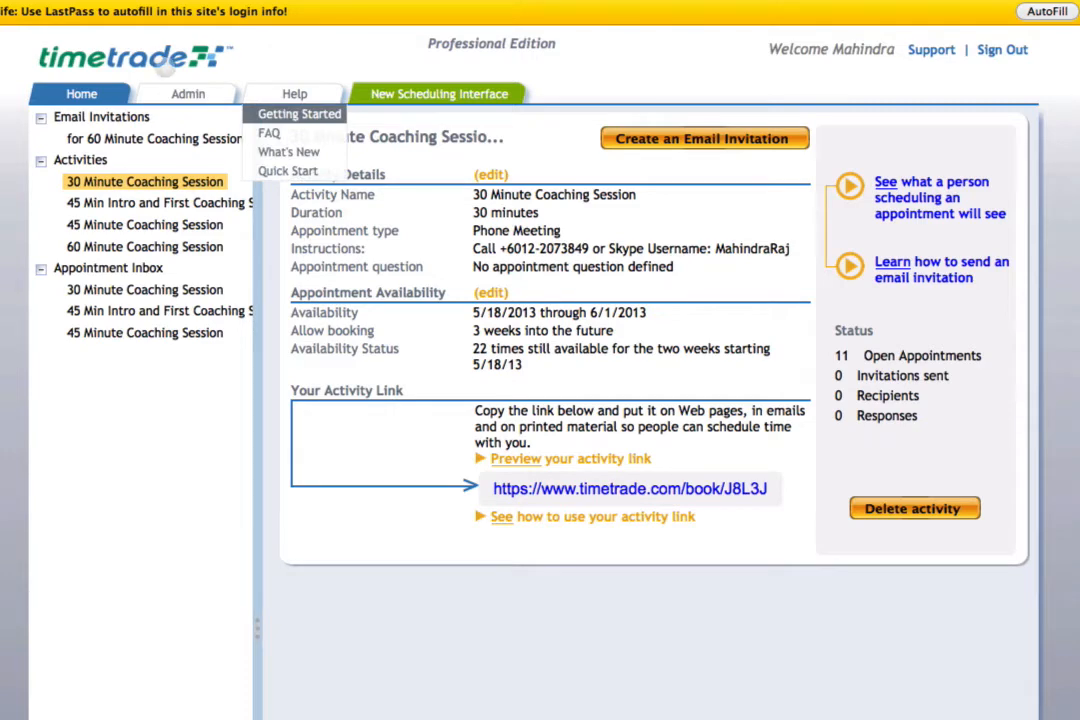
{"action": "left_click", "coordinate": [199, 93]}
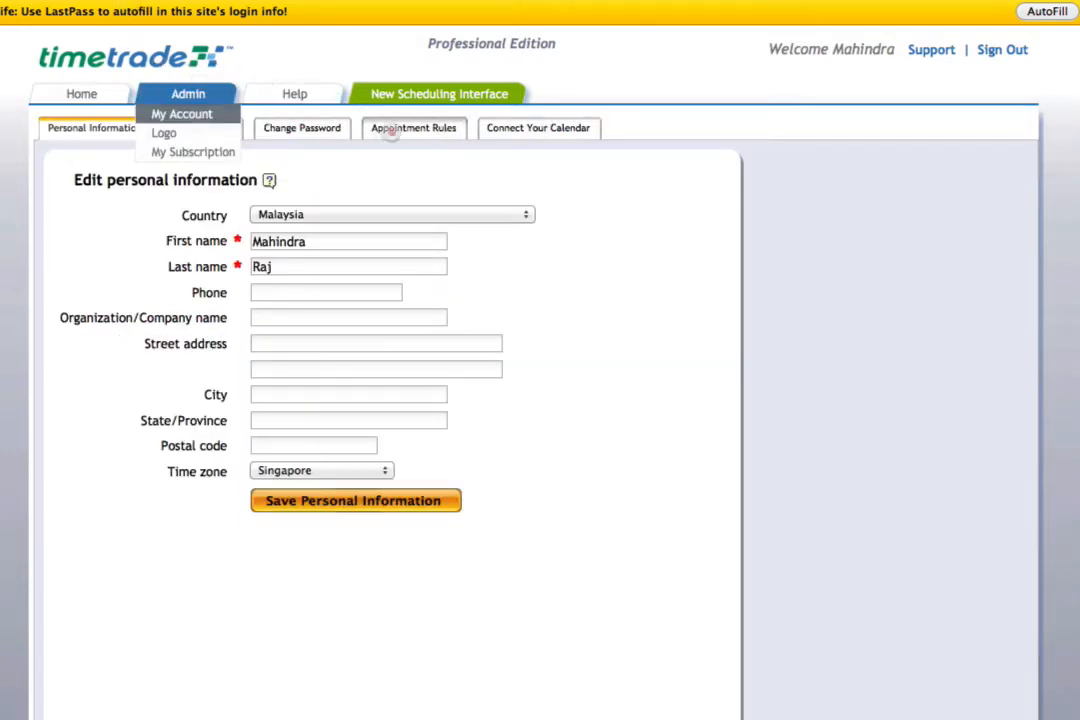
{"action": "left_click", "coordinate": [395, 127]}
{"action": "left_click", "coordinate": [428, 290]}
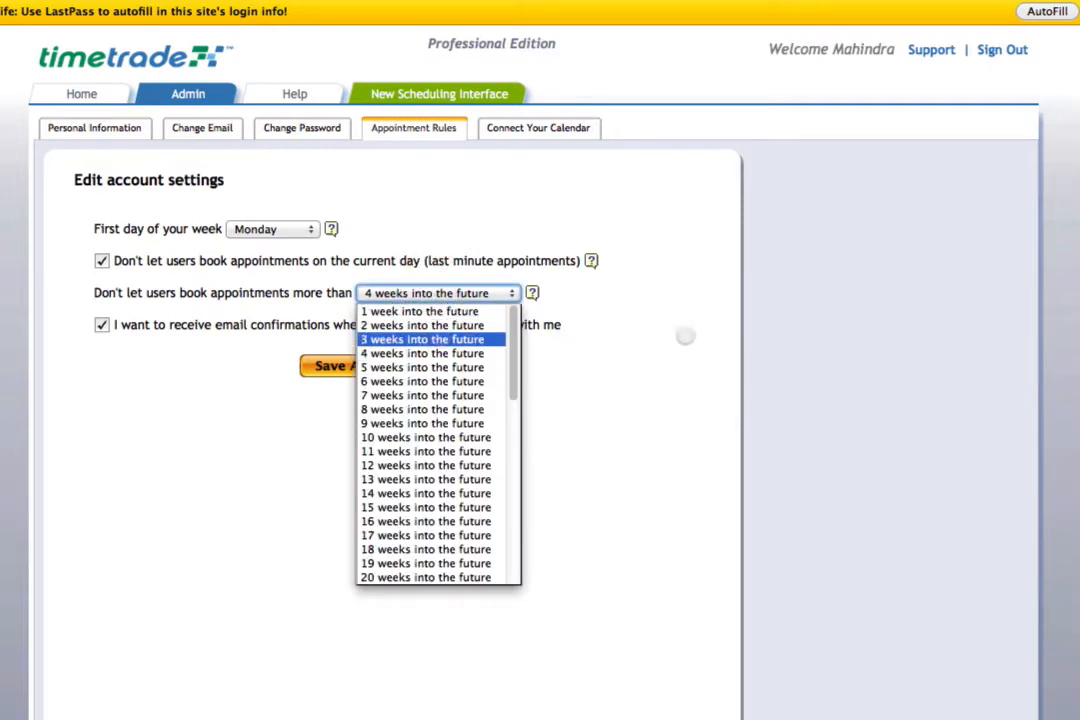
{"action": "left_click", "coordinate": [580, 283]}
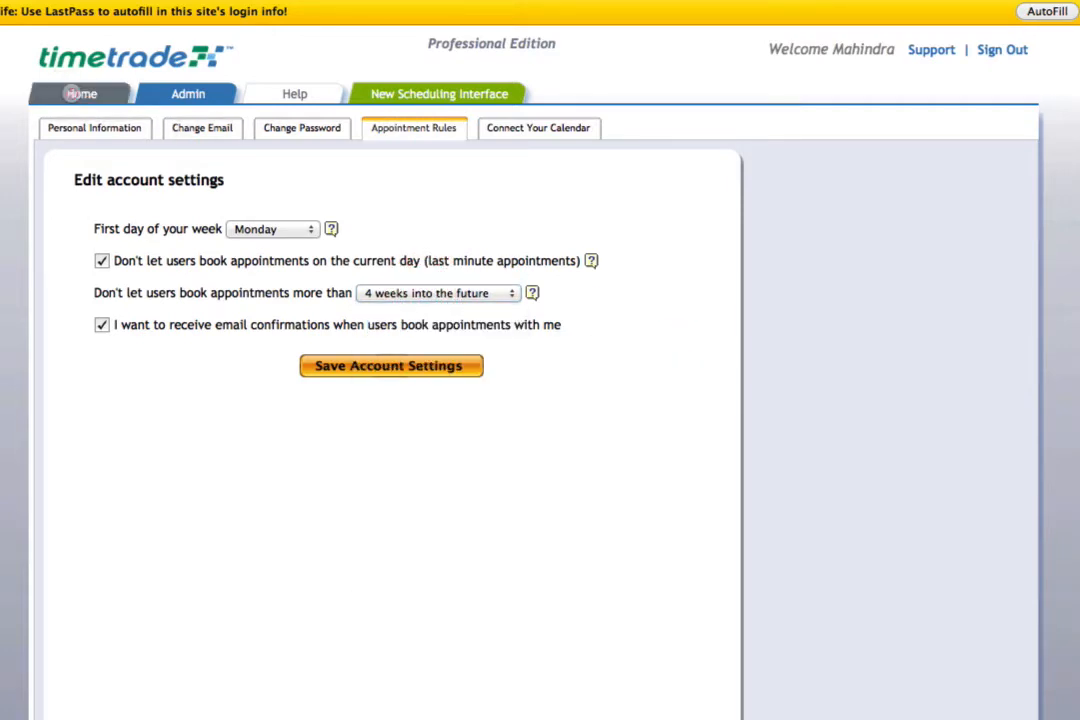
Open the 30 Minute Coaching Session's advanced availability options and review its current-day booking restriction and advance booking limit
{"action": "left_click", "coordinate": [80, 93]}
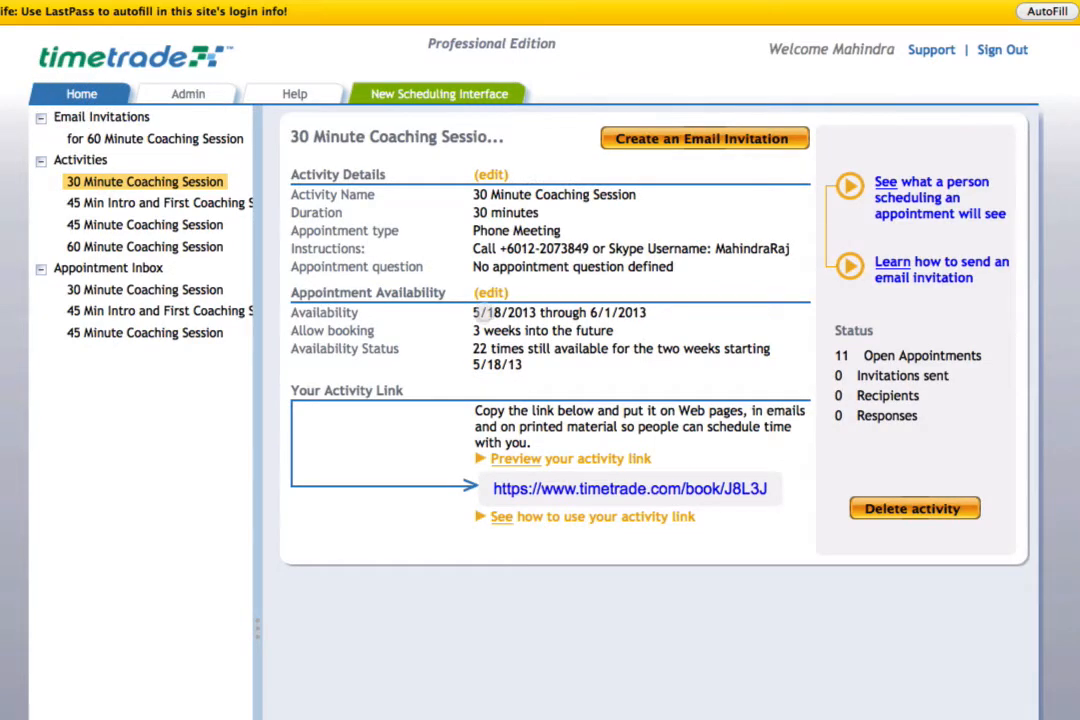
{"action": "left_click", "coordinate": [490, 292]}
{"action": "mouse_move", "coordinate": [188, 95]}
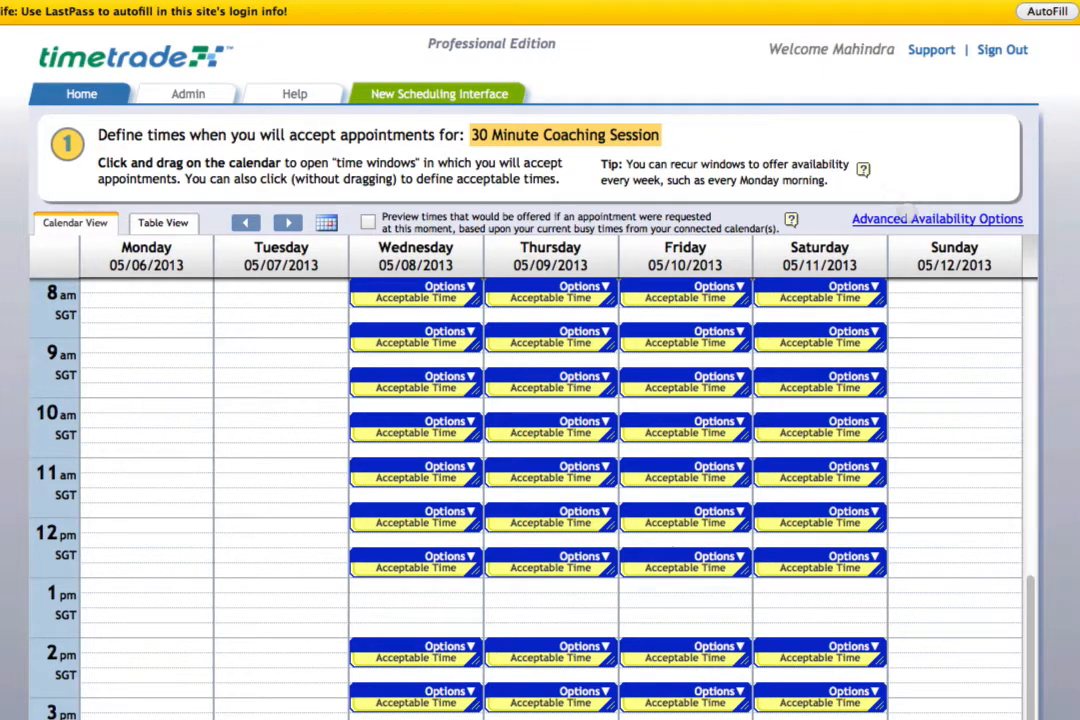
{"action": "left_click", "coordinate": [905, 218]}
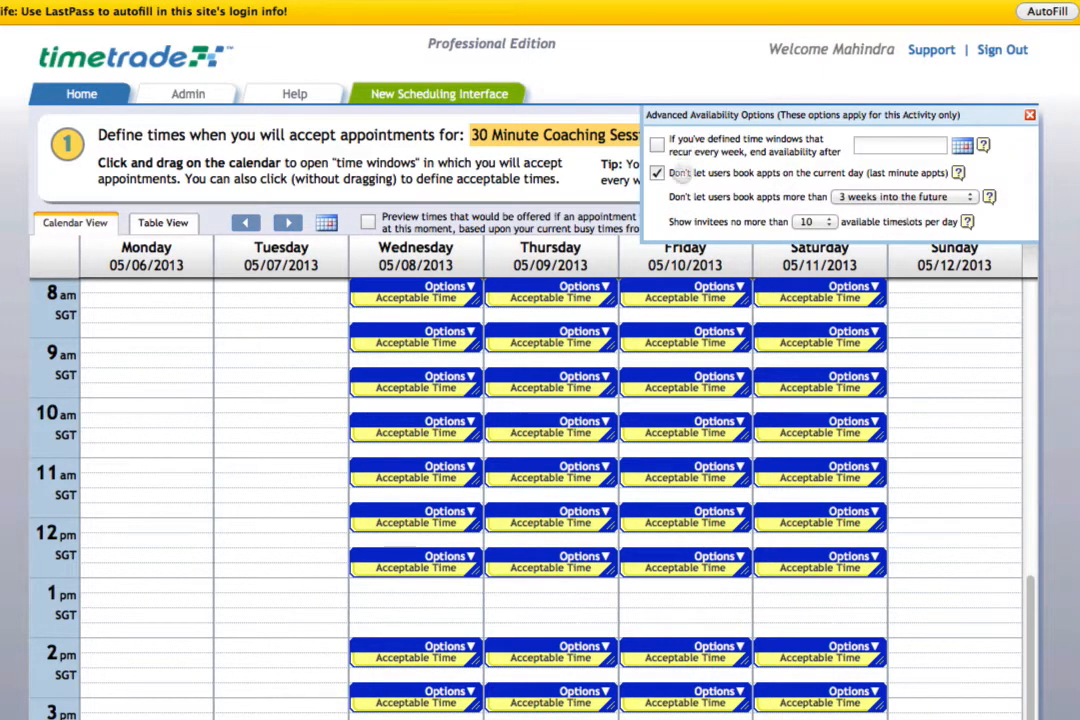
{"action": "left_click", "coordinate": [657, 173]}
{"action": "left_click_drag", "start_coordinate": [672, 197], "coordinate": [828, 197]}
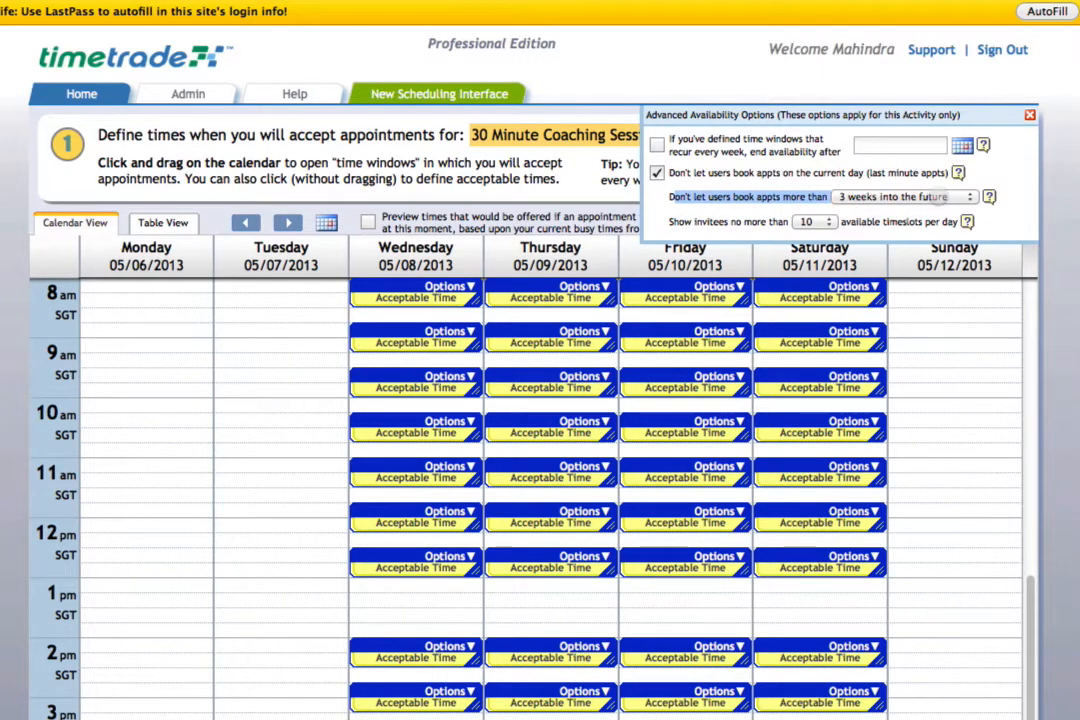
Examine the activity's choices for weeks bookable ahead and maximum timeslots shown per day, and close the advanced availability options
{"action": "left_click", "coordinate": [940, 197]}
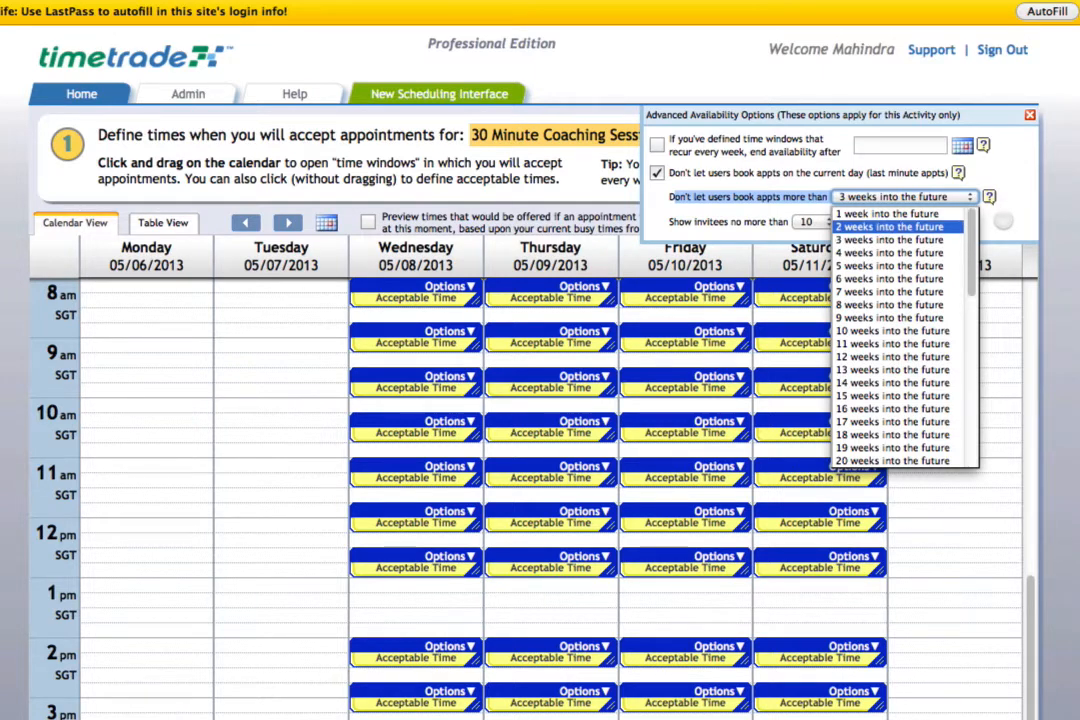
{"action": "left_click", "coordinate": [1003, 221]}
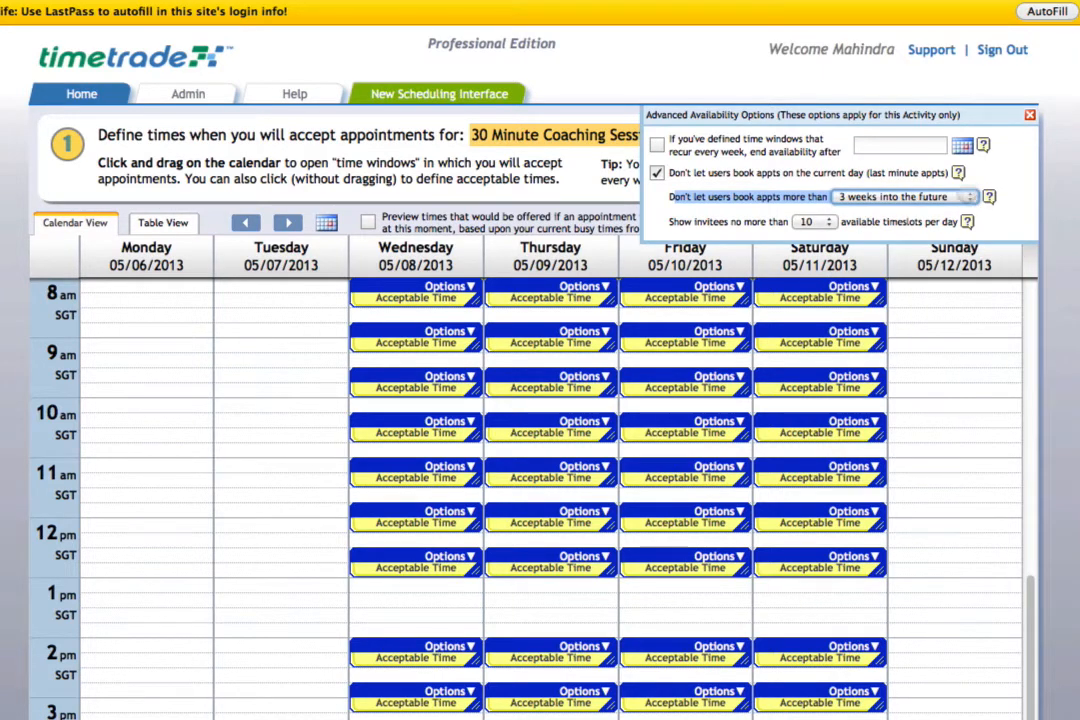
{"action": "left_click", "coordinate": [997, 218]}
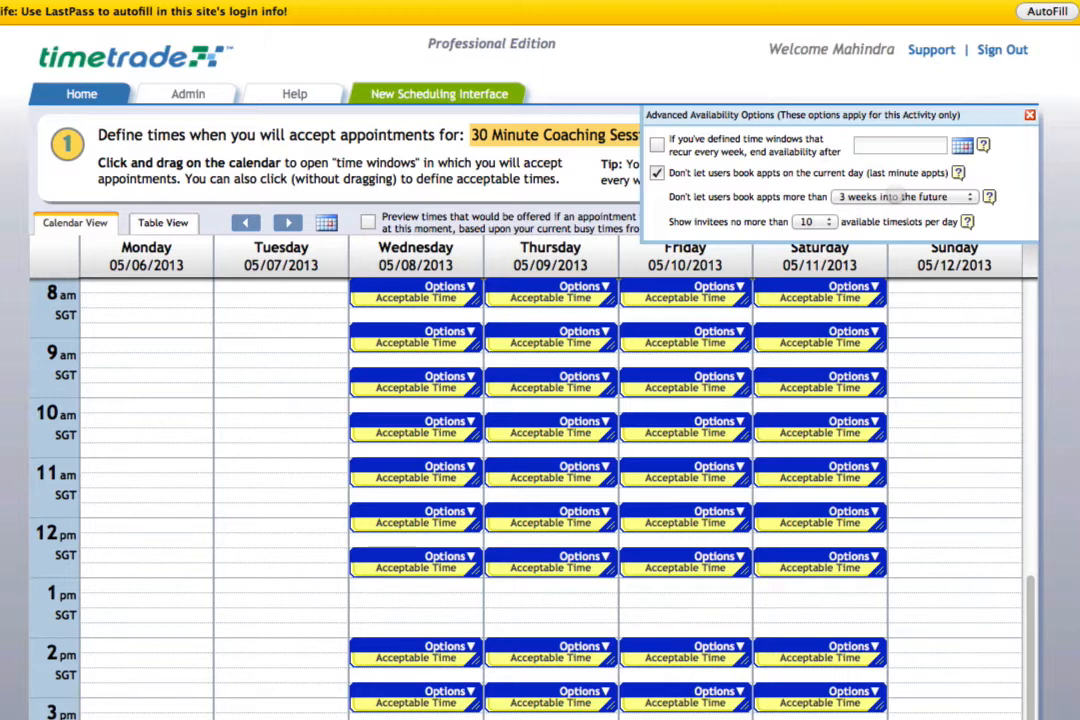
{"action": "left_click", "coordinate": [893, 196]}
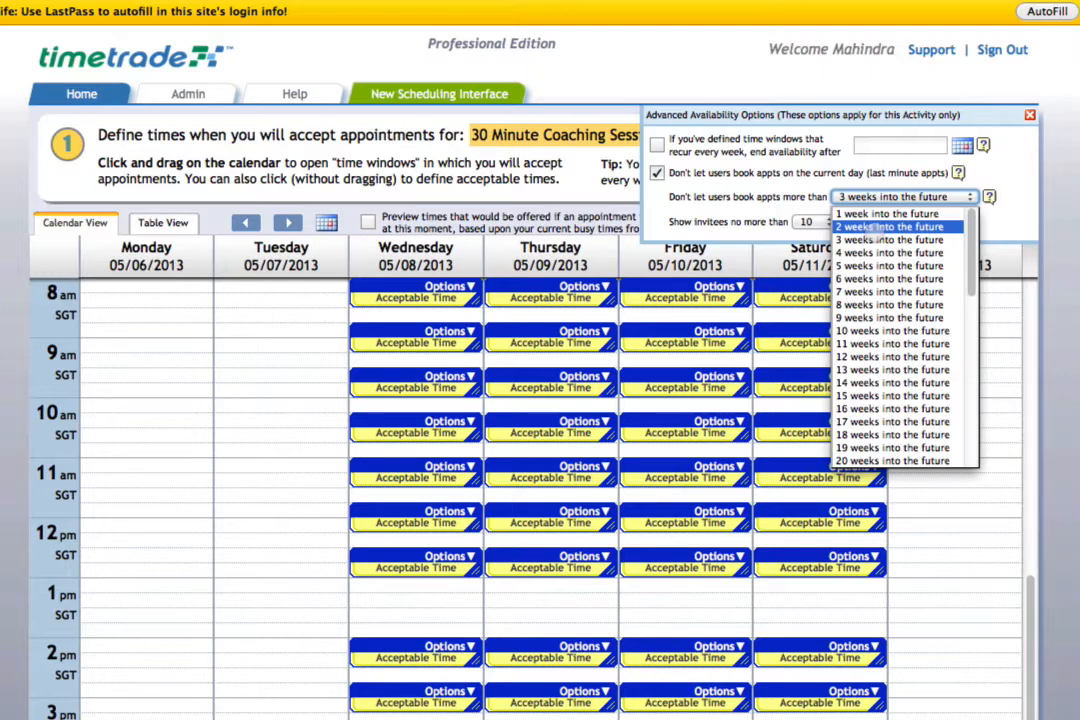
{"action": "left_click", "coordinate": [1016, 212]}
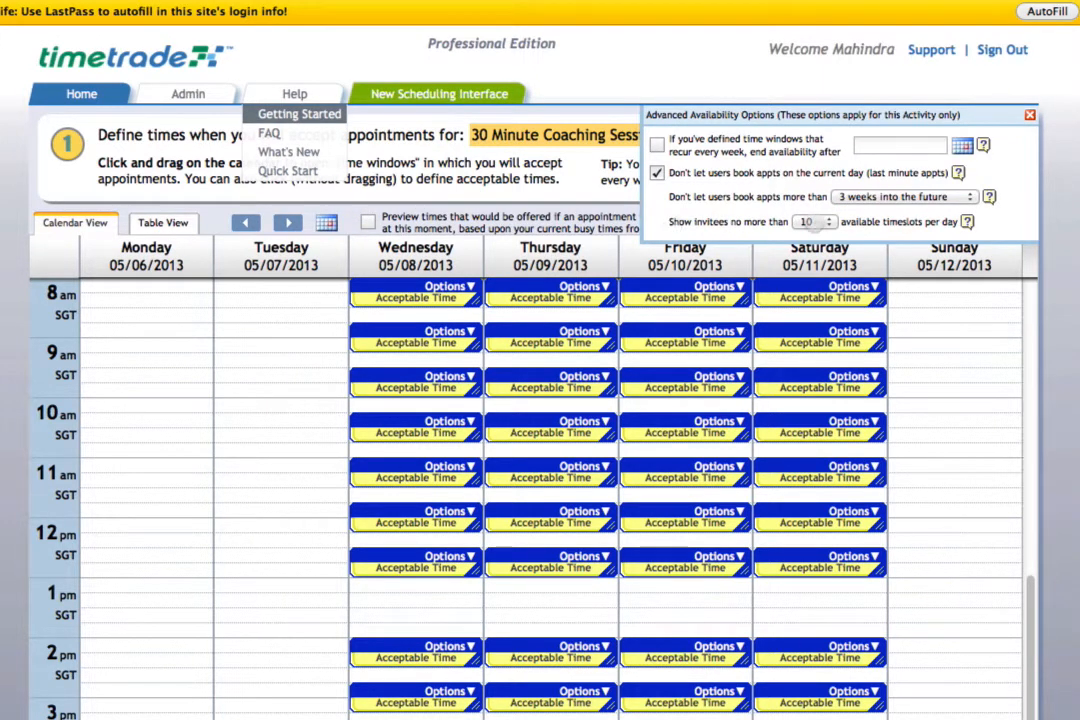
{"action": "left_click", "coordinate": [826, 222]}
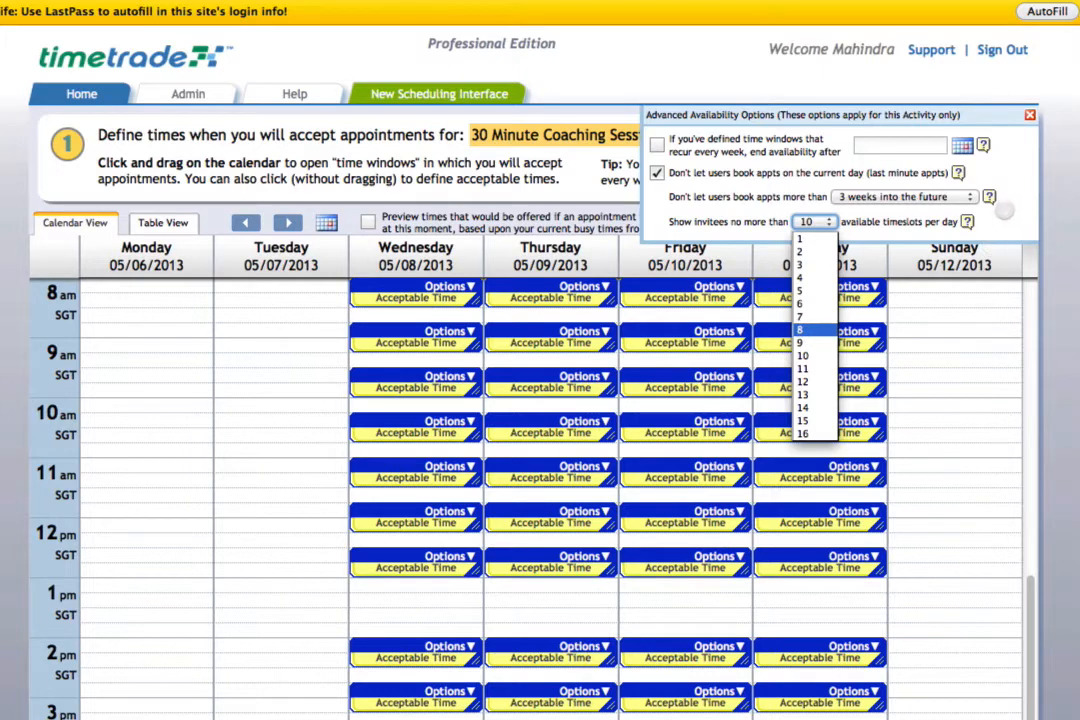
{"action": "left_click", "coordinate": [996, 215]}
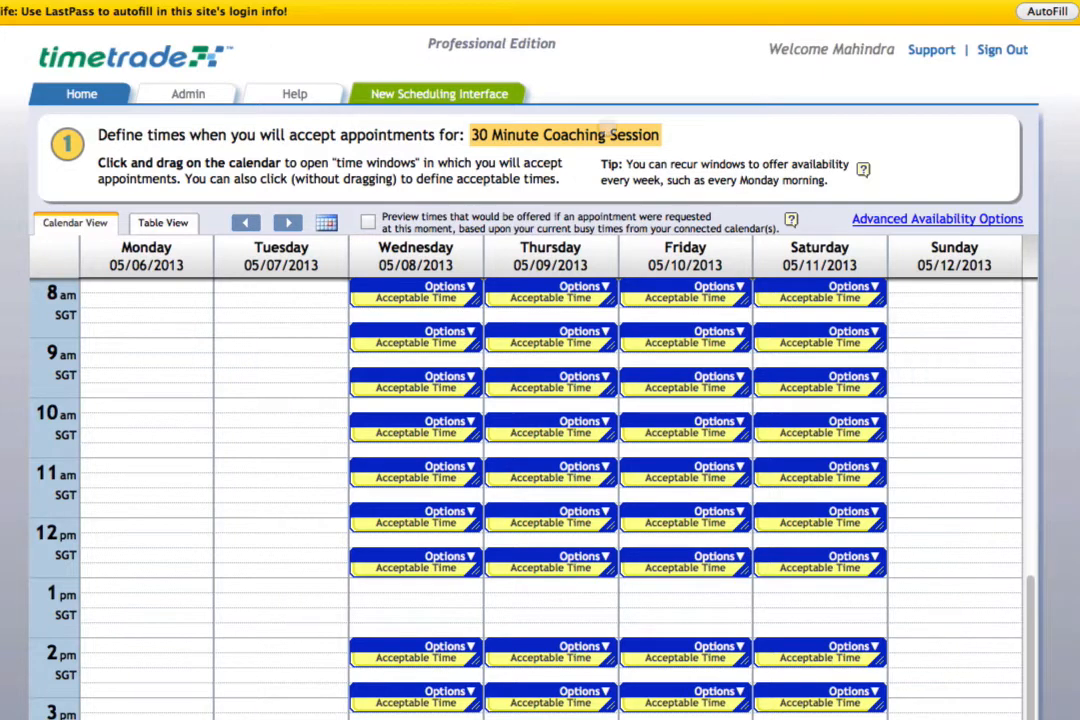
Add acceptable time windows for the 30 Minute Coaching Session on Sunday 05/12/2013 at 12:30 PM and 1:15 PM
{"action": "left_click_drag", "start_coordinate": [472, 135], "coordinate": [677, 136]}
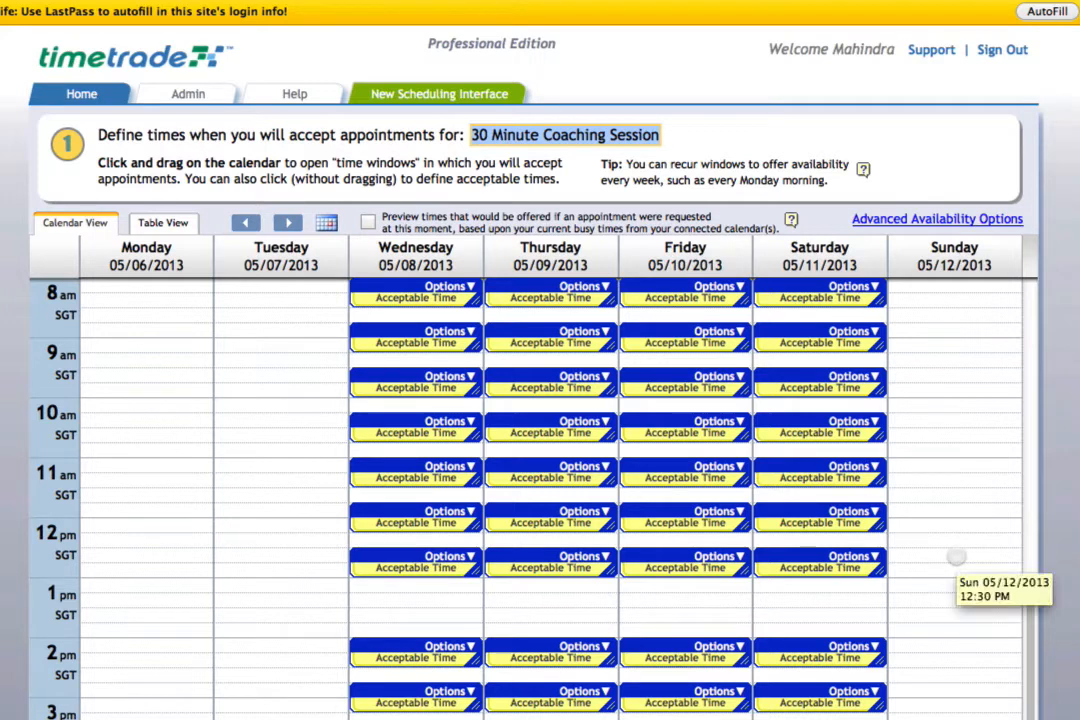
{"action": "left_click", "coordinate": [956, 557]}
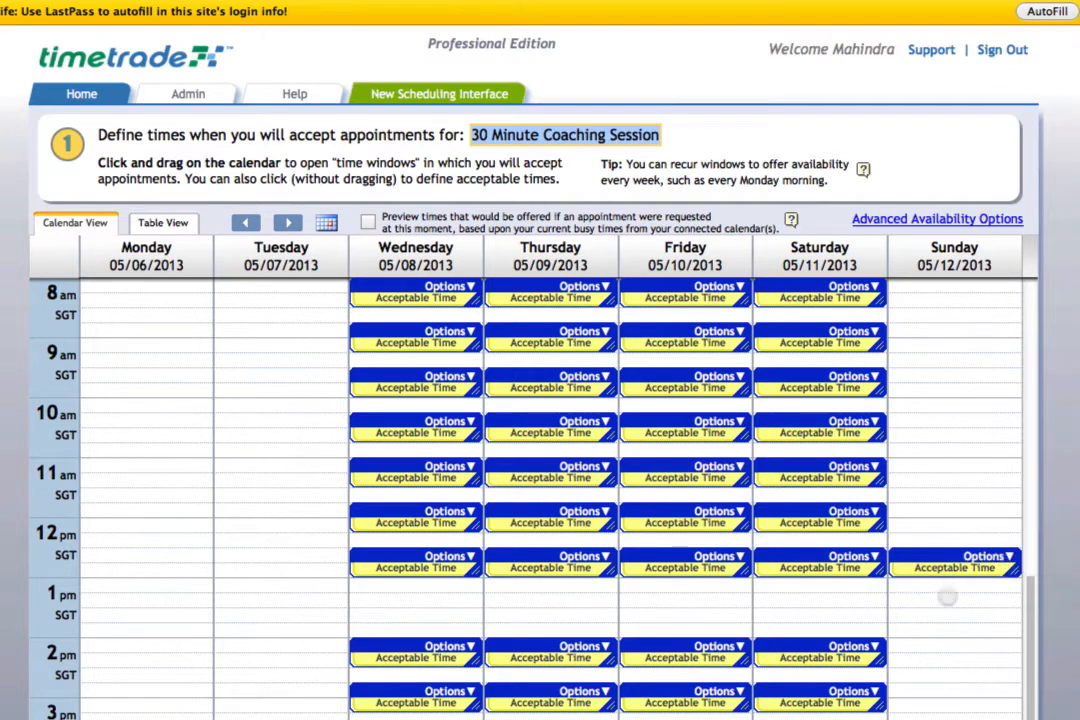
{"action": "left_click", "coordinate": [947, 596]}
Try out a Sunday window at 2:00 PM by moving it to 2:15 PM, and delete it
{"action": "left_click", "coordinate": [957, 646]}
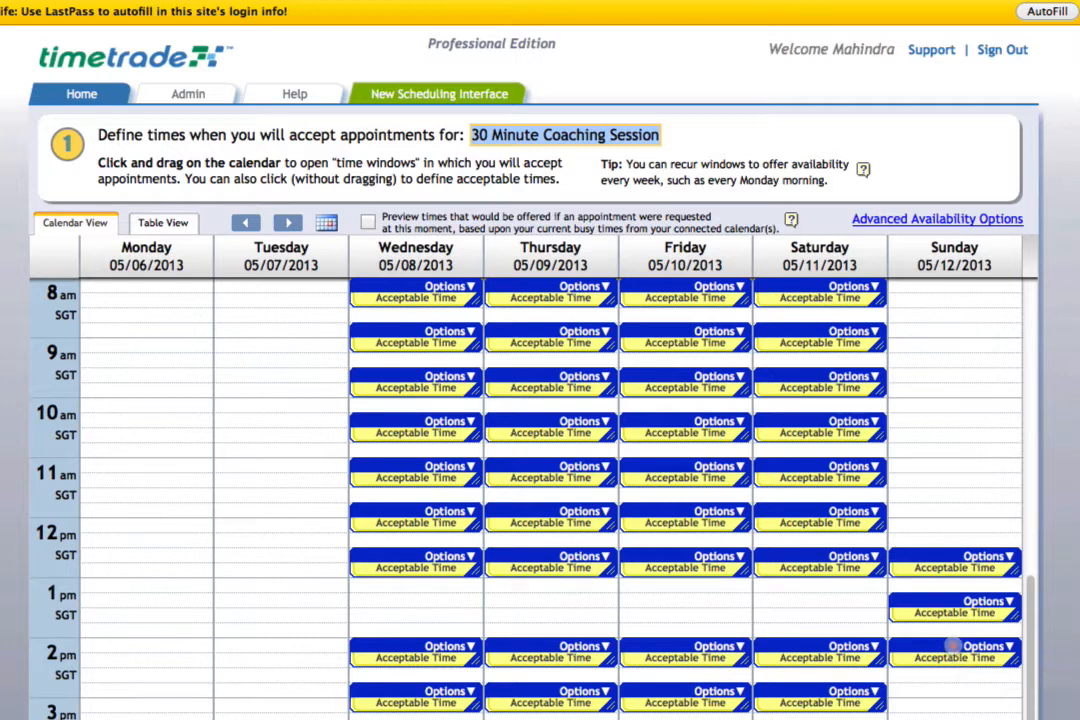
{"action": "mouse_move", "coordinate": [955, 646]}
{"action": "left_mouse_down"}
{"action": "mouse_move", "coordinate": [955, 719]}
{"action": "mouse_move", "coordinate": [950, 637]}
{"action": "mouse_move", "coordinate": [954, 665]}
{"action": "left_mouse_up"}
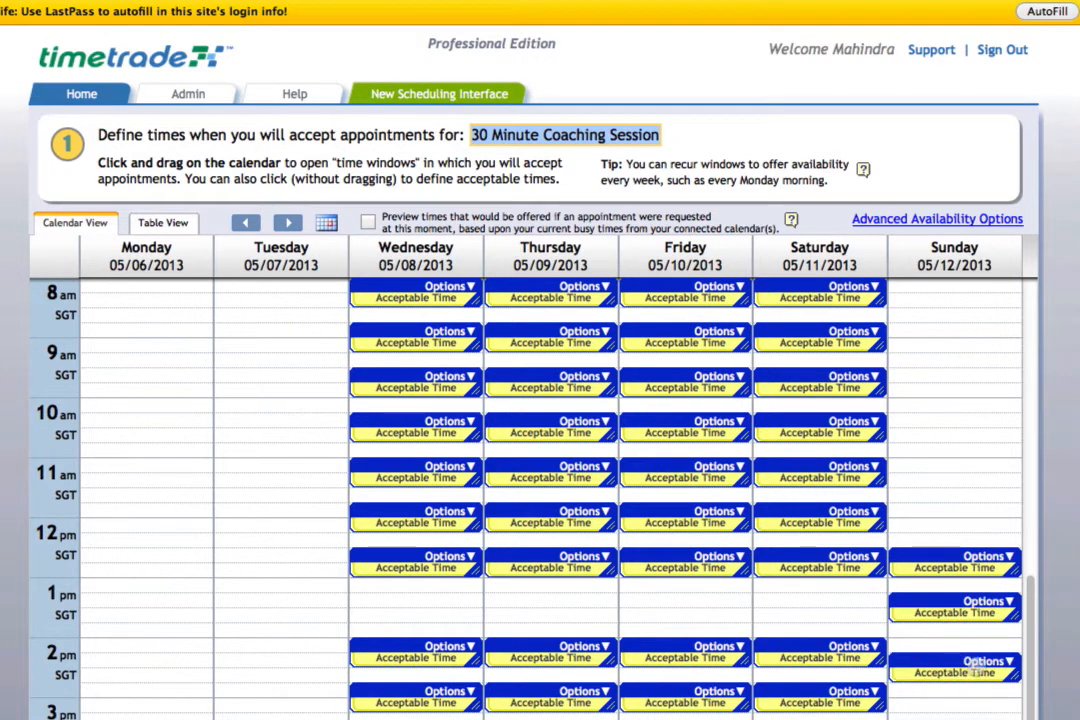
{"action": "left_click", "coordinate": [1008, 661]}
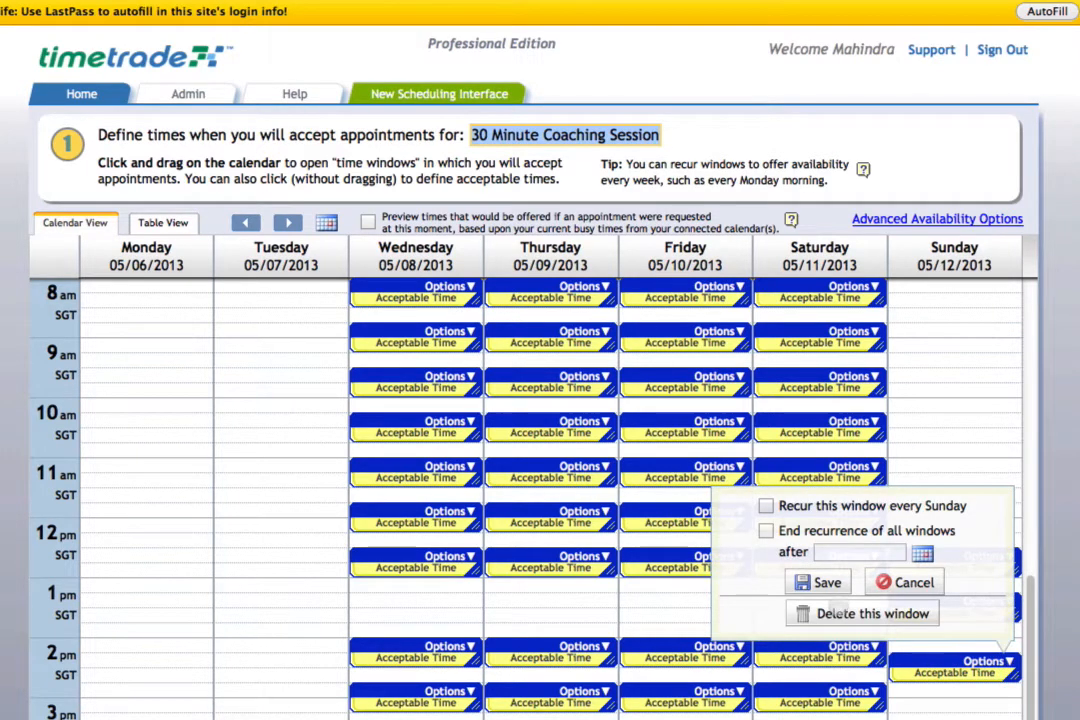
{"action": "left_click", "coordinate": [838, 612]}
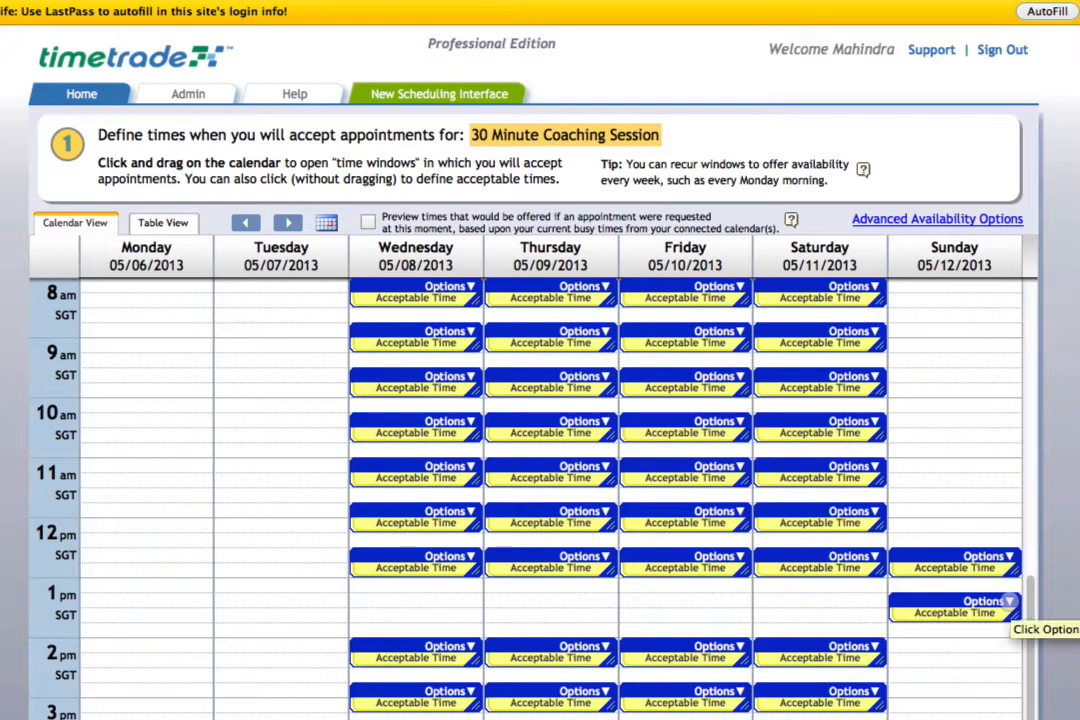
Delete the 30 Minute Coaching Session's acceptable time window on Sunday 05/12/2013 at 1:15 PM
{"action": "left_click", "coordinate": [1008, 601]}
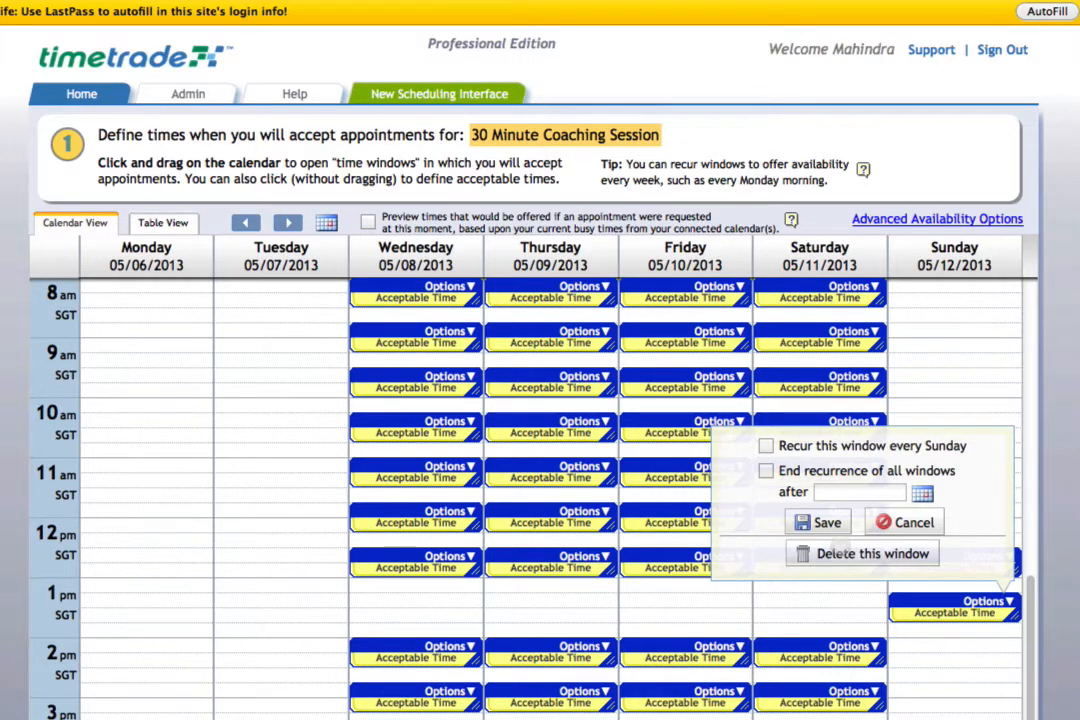
{"action": "left_click", "coordinate": [845, 555]}
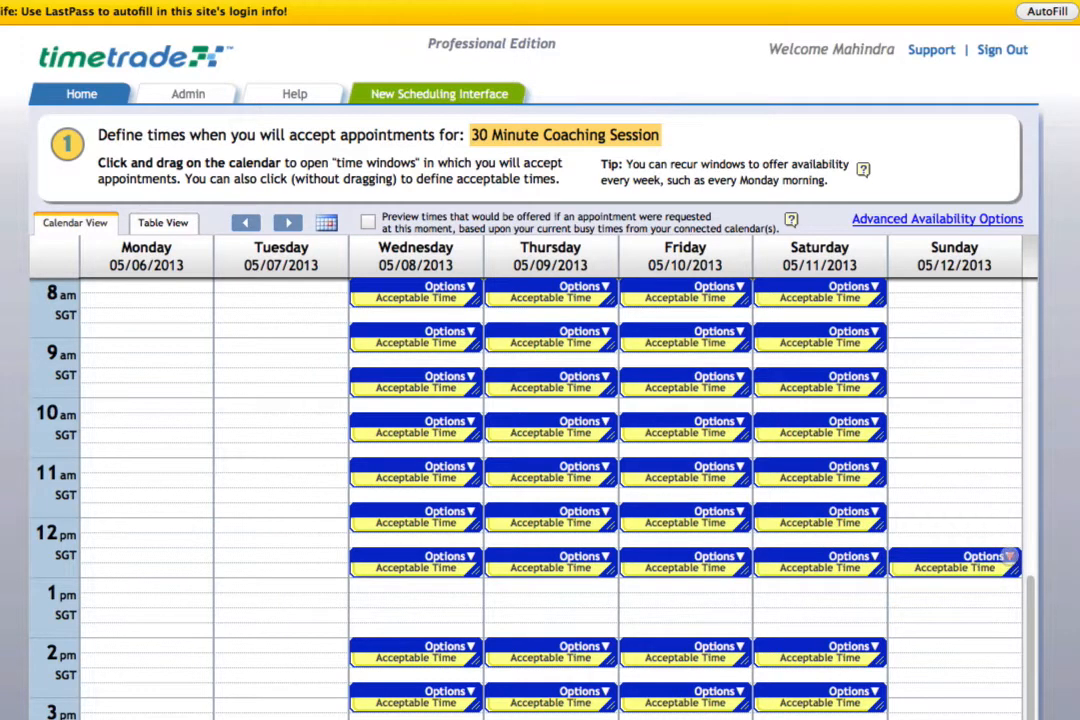
Try out Sunday 05/12/2013 windows at 2:30 PM and 3:15 PM, and delete both
{"action": "left_click", "coordinate": [1009, 556]}
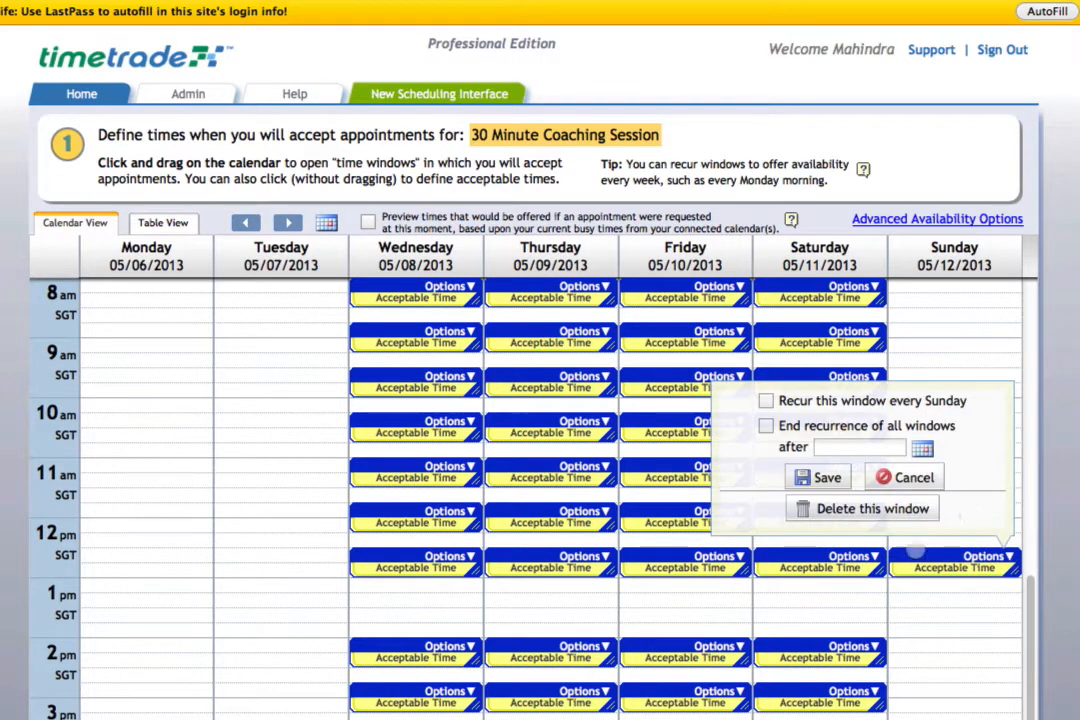
{"action": "left_click", "coordinate": [943, 670]}
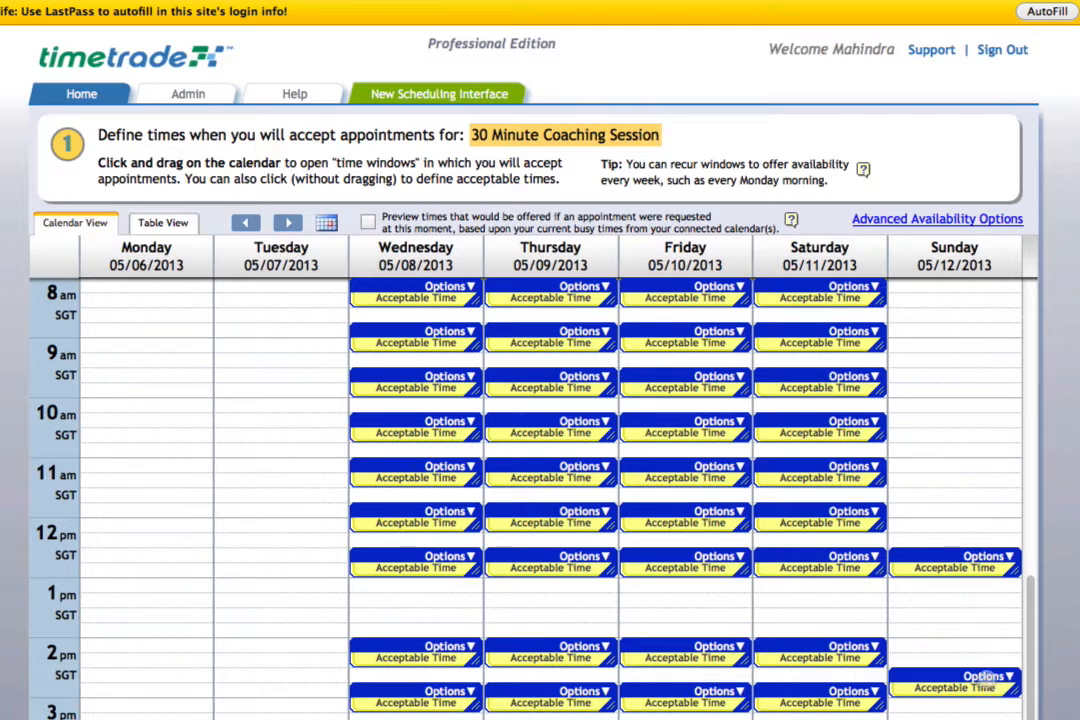
{"action": "left_click", "coordinate": [968, 718]}
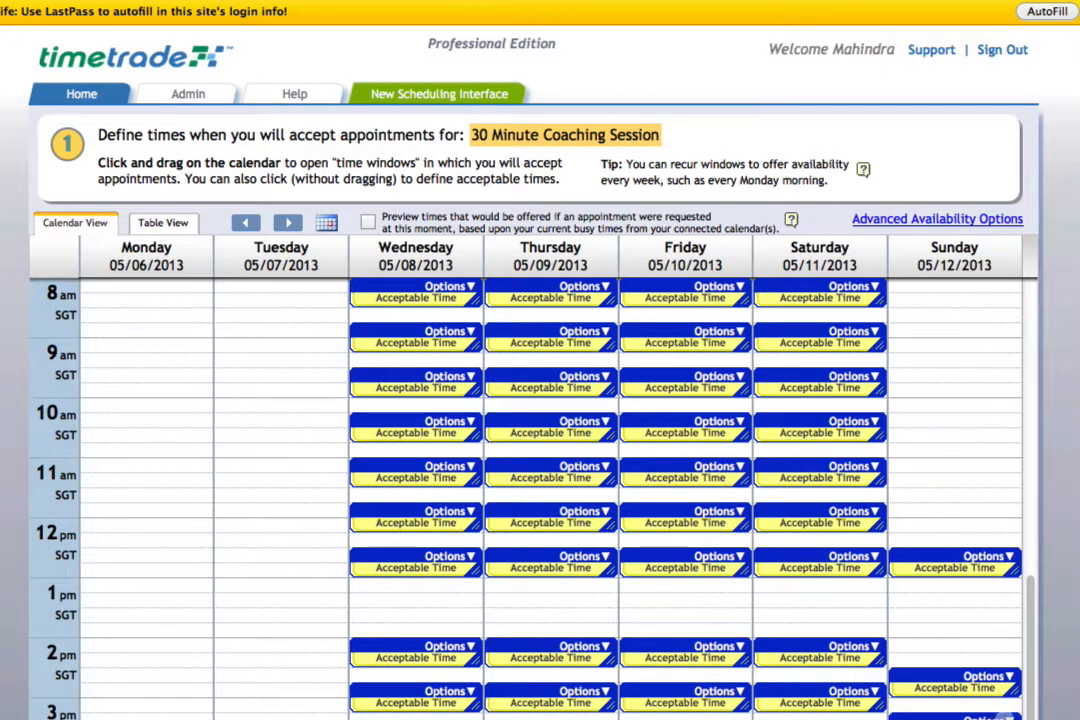
{"action": "left_click", "coordinate": [895, 672]}
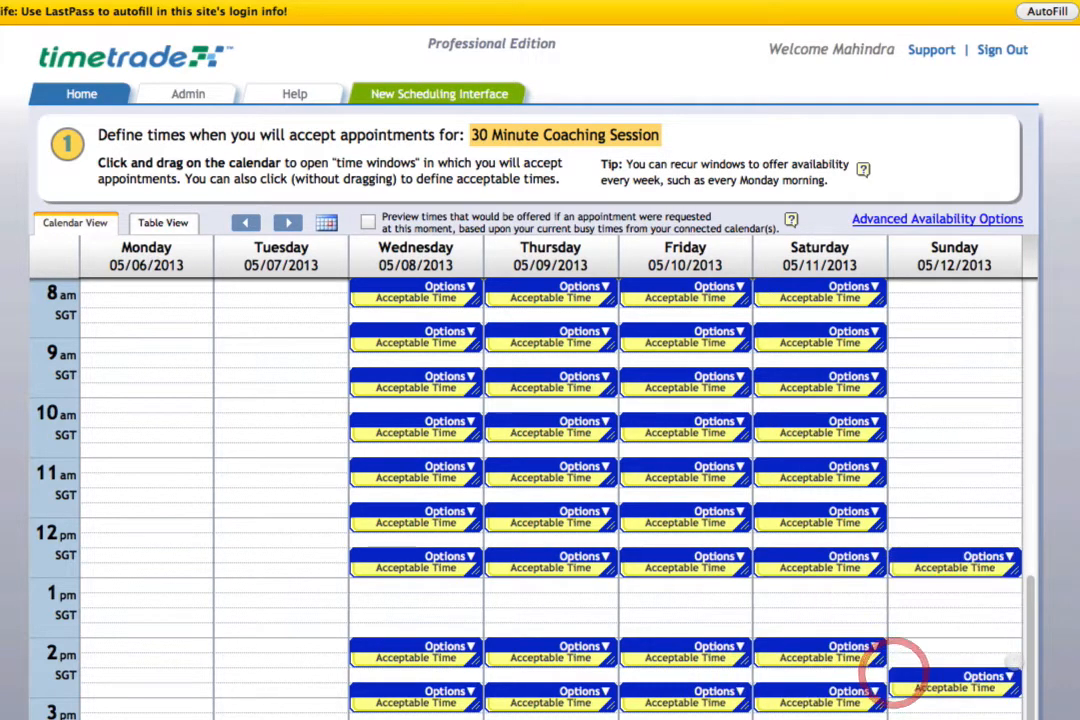
{"action": "left_click", "coordinate": [1006, 676]}
{"action": "left_click", "coordinate": [880, 630]}
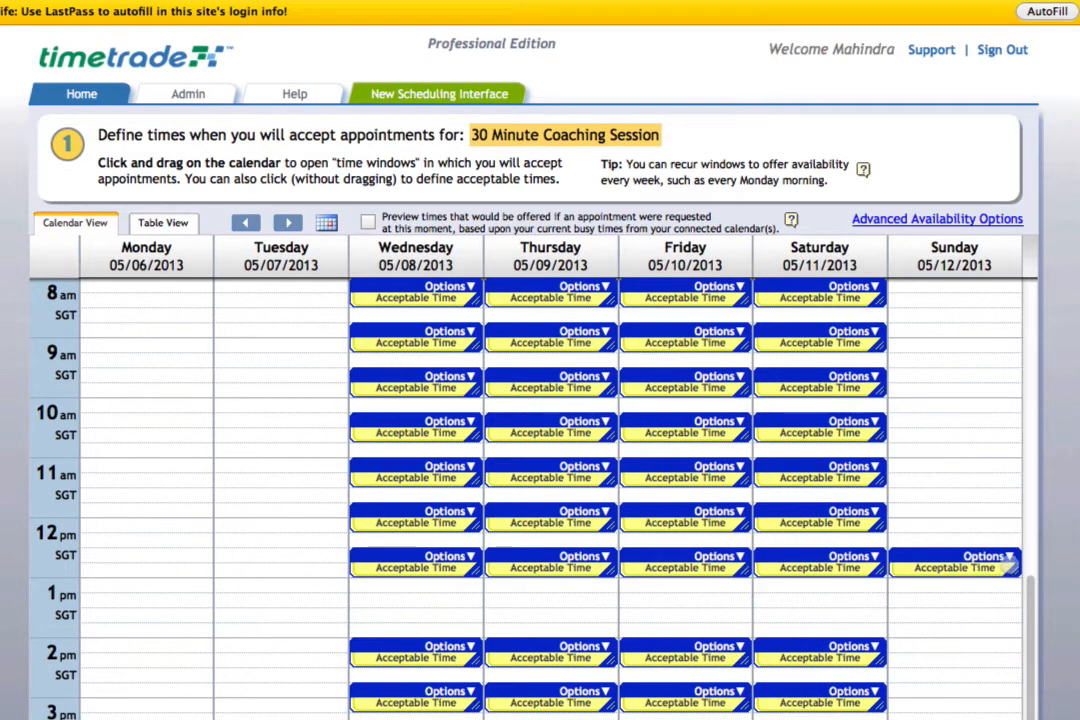
Delete the acceptable time window on Sunday 05/12/2013 at 12:30 PM
{"action": "left_click", "coordinate": [1006, 558]}
{"action": "left_click", "coordinate": [893, 509]}
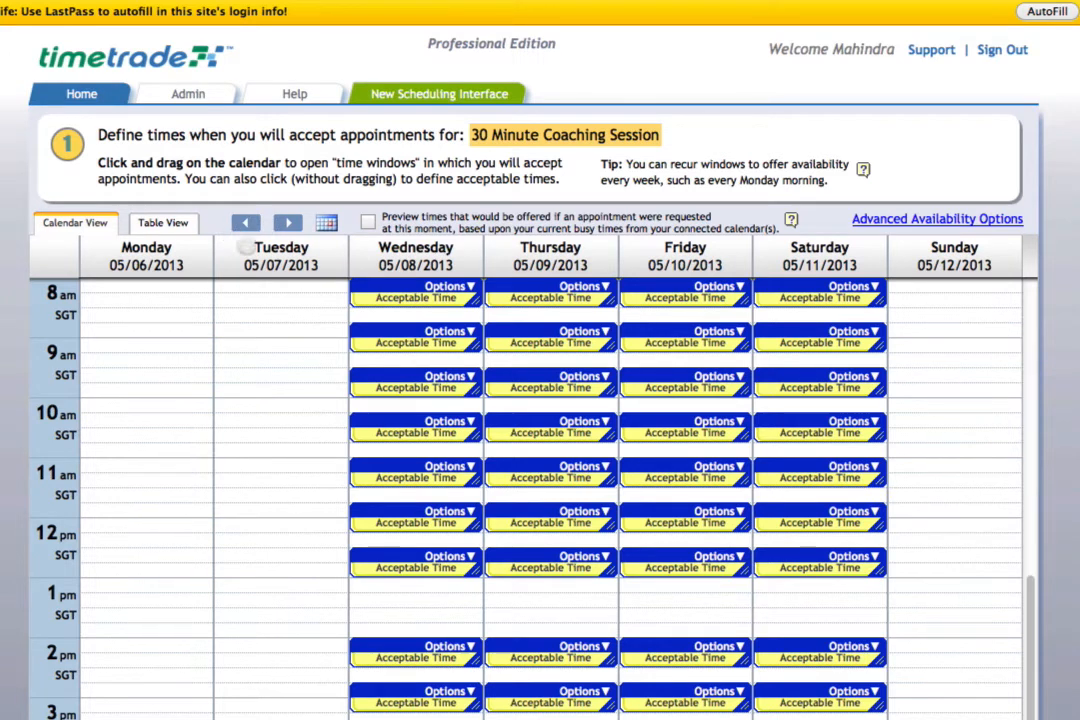
Preview the times that would be offered in the week of 05/13/2013, given existing busy times, and turn the preview off
{"action": "left_click", "coordinate": [288, 222]}
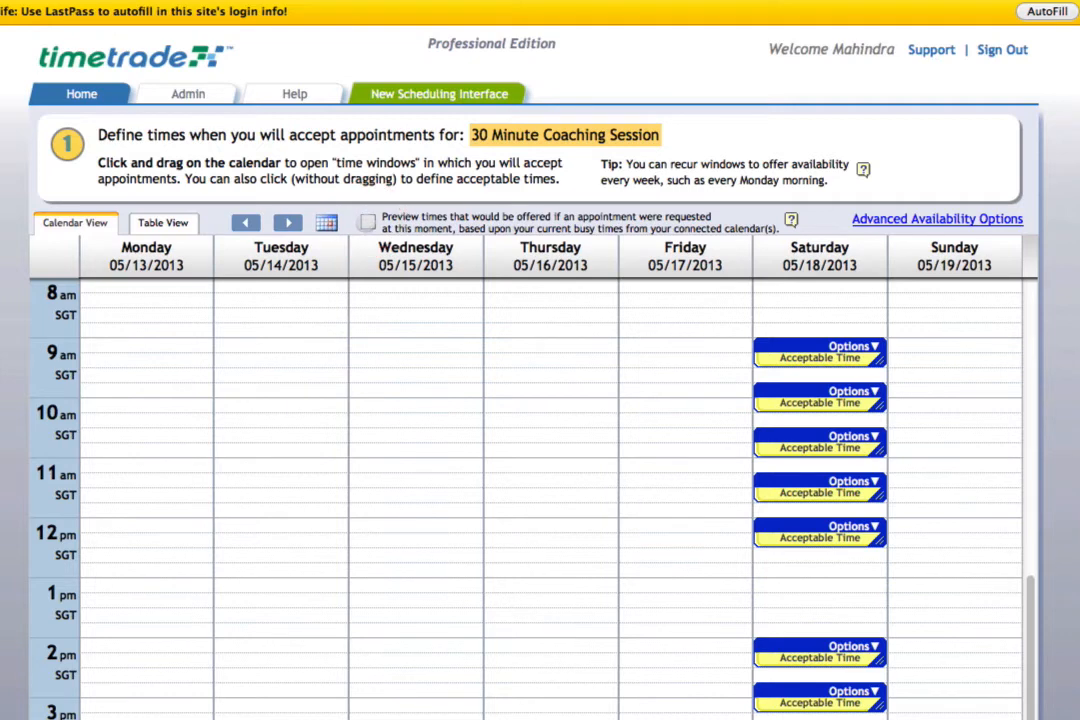
{"action": "left_click", "coordinate": [367, 221]}
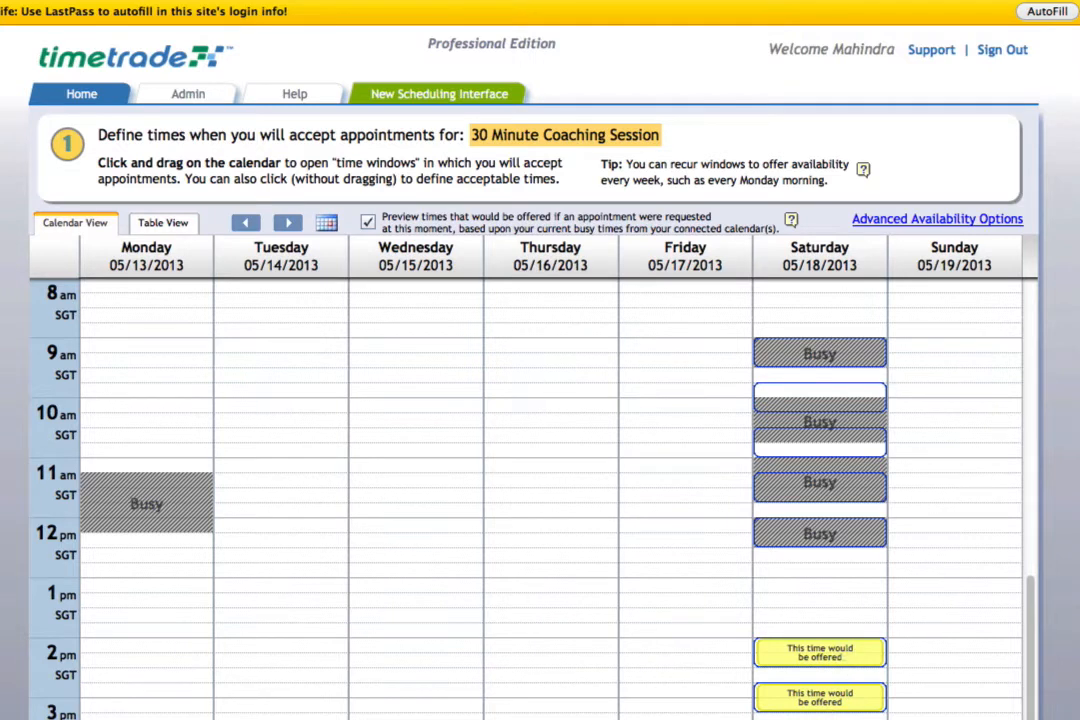
{"action": "left_click", "coordinate": [690, 477]}
{"action": "left_click", "coordinate": [646, 406]}
{"action": "left_click", "coordinate": [663, 494]}
{"action": "left_click", "coordinate": [368, 221]}
Try out an acceptable time window on Friday 05/17/2013 at 10:00 AM, and delete it
{"action": "left_click", "coordinate": [658, 400]}
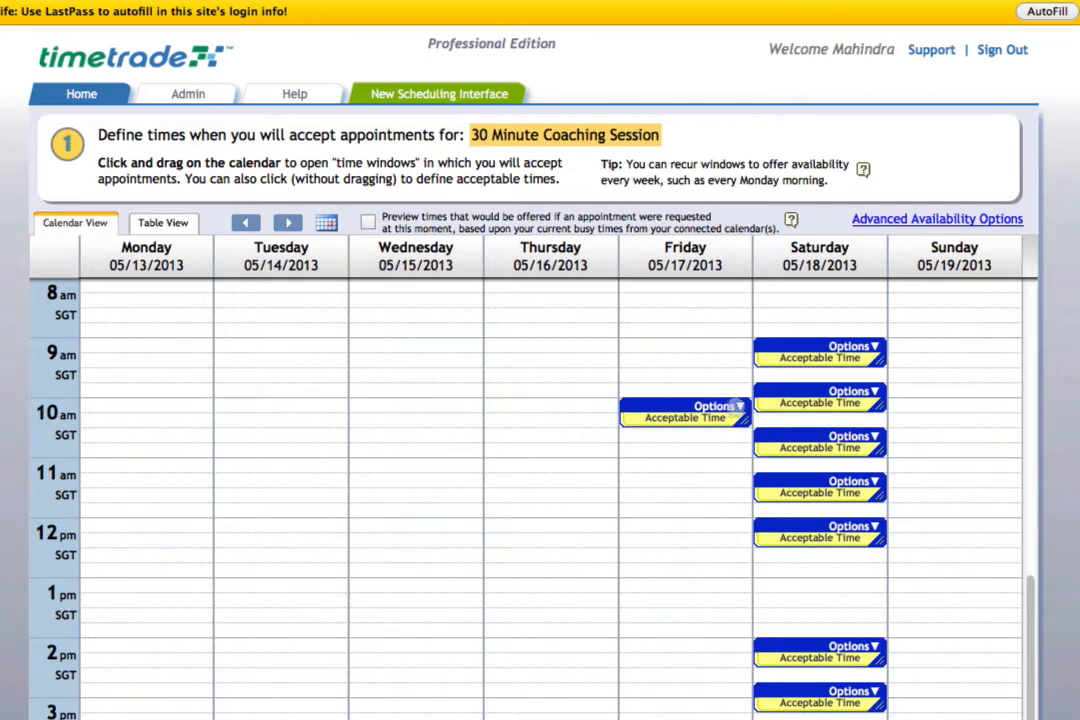
{"action": "left_click", "coordinate": [739, 406]}
{"action": "left_click", "coordinate": [782, 426]}
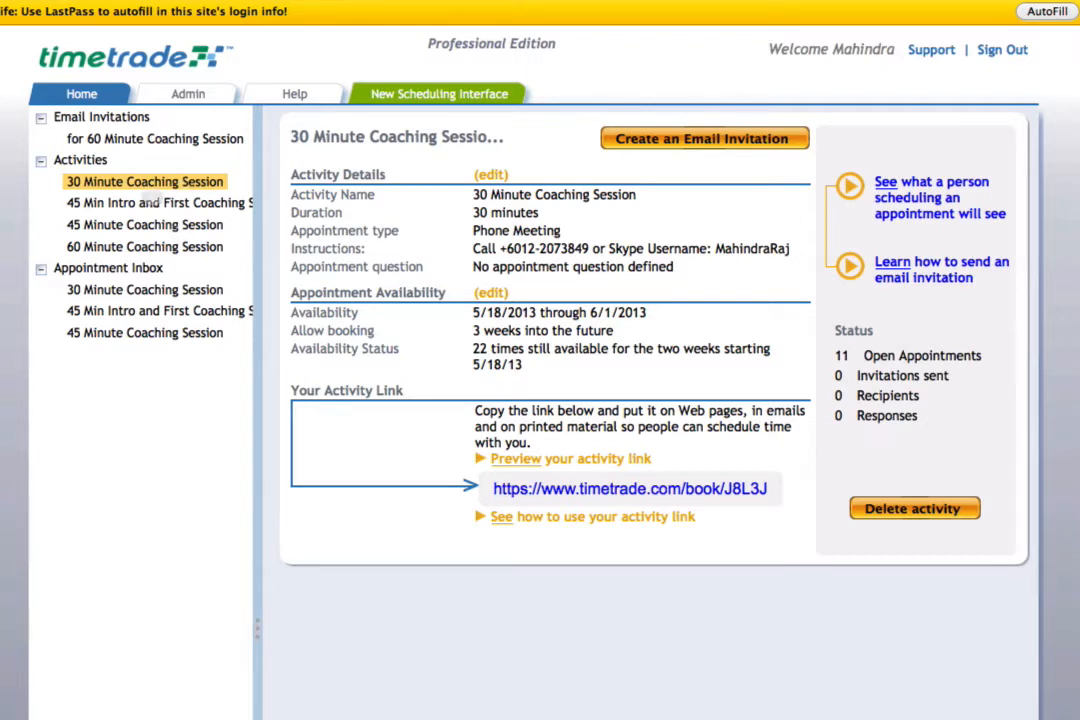
Try drafting a new activity from scratch named 30 Minute Coaching Session with a duration of 45 minutes, and leave the form
{"action": "left_click", "coordinate": [64, 161]}
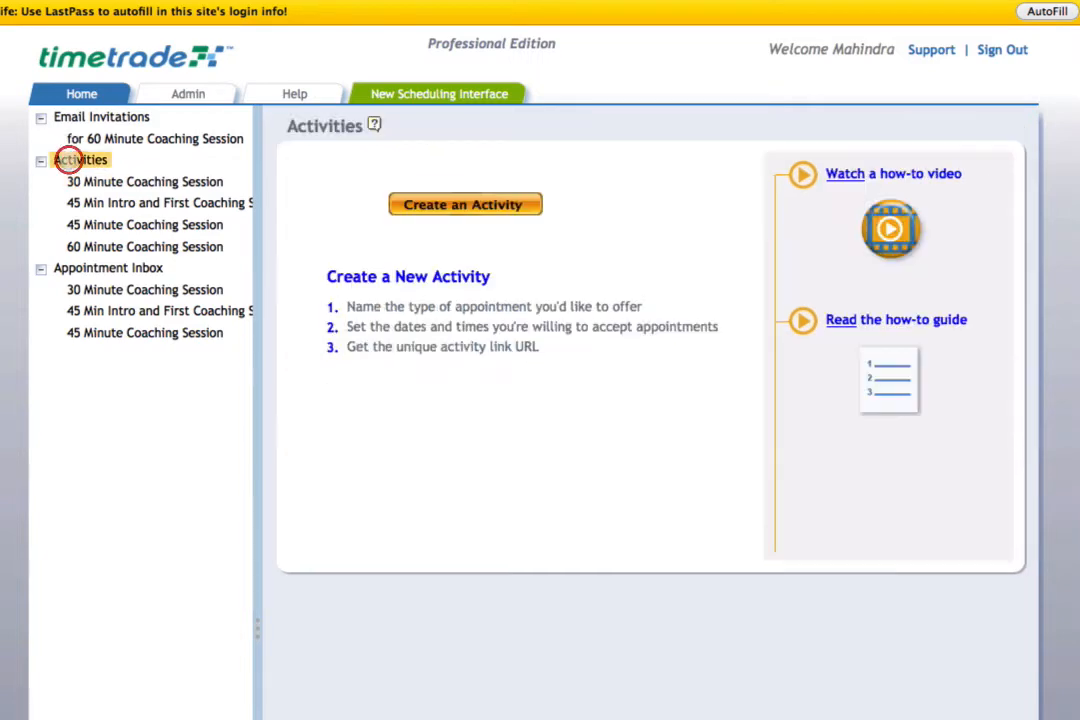
{"action": "left_click", "coordinate": [458, 204]}
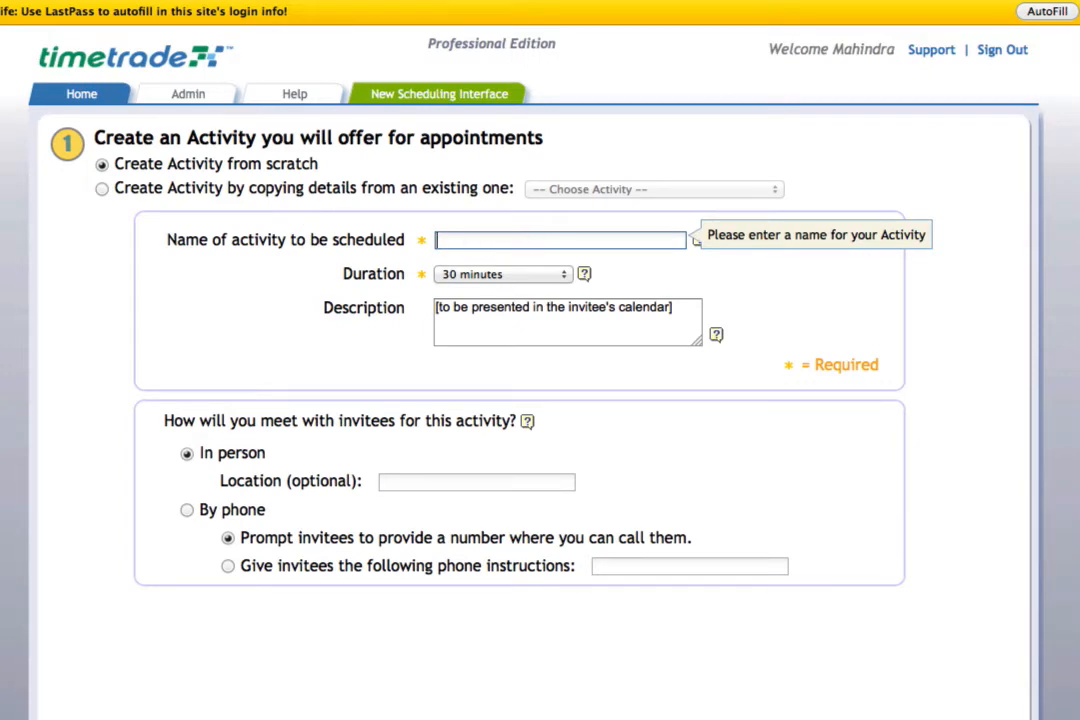
{"action": "type", "text": "30 Minute Coaching Session"}
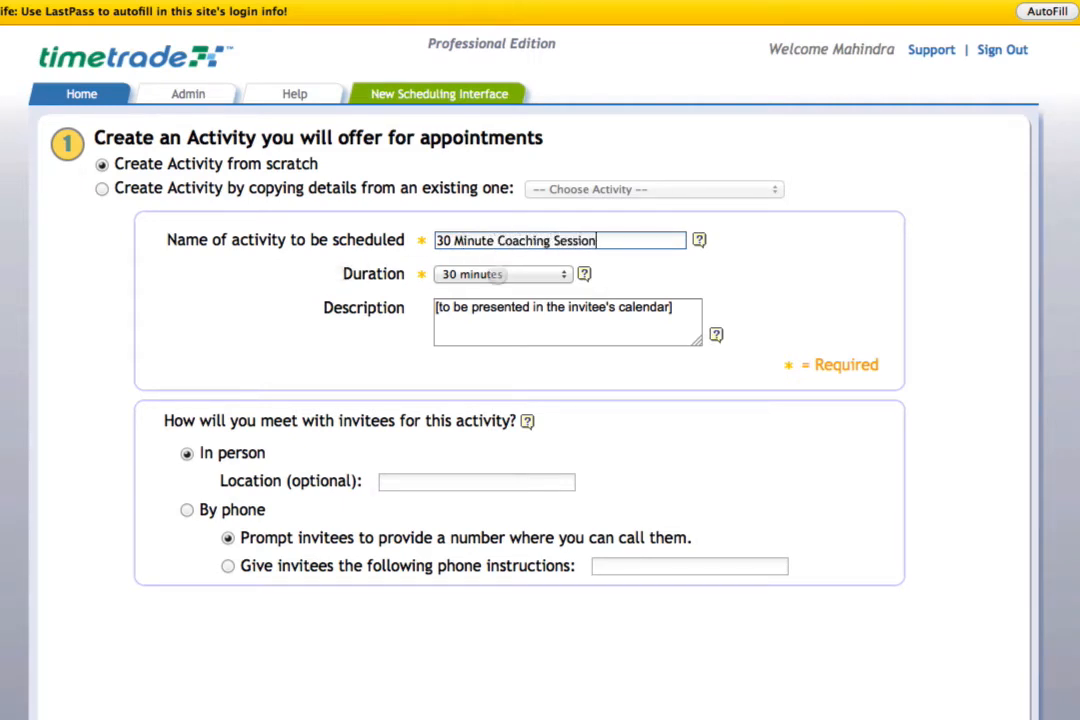
{"action": "left_click", "coordinate": [500, 274]}
{"action": "left_click", "coordinate": [495, 320]}
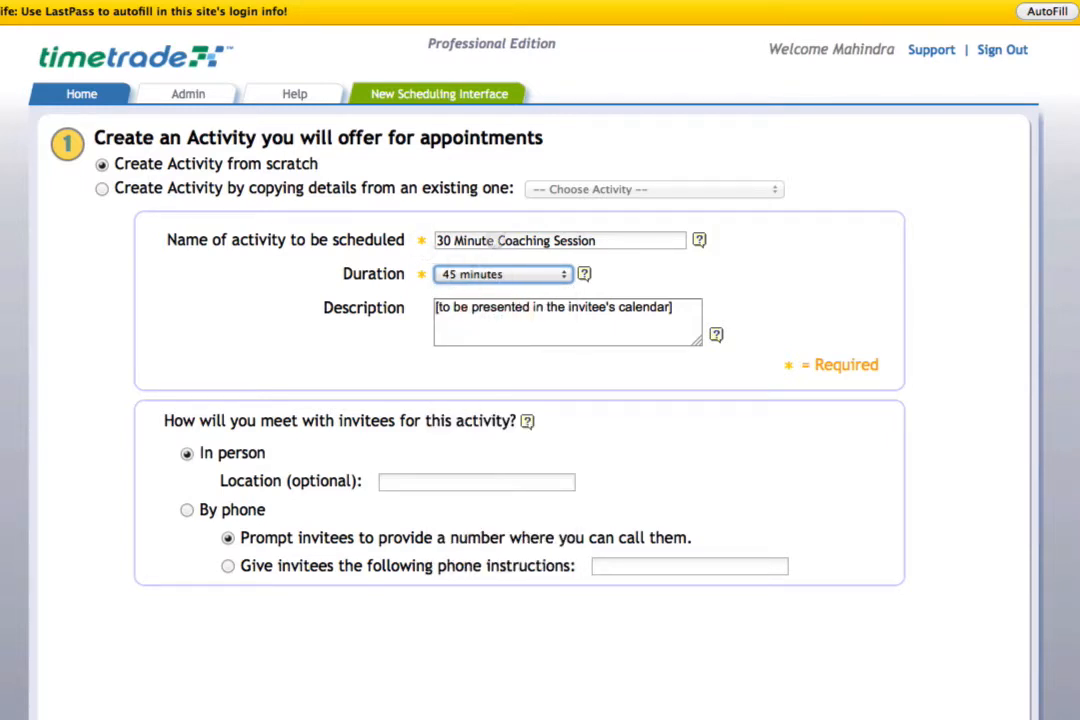
{"action": "left_click_drag", "start_coordinate": [614, 240], "coordinate": [398, 240]}
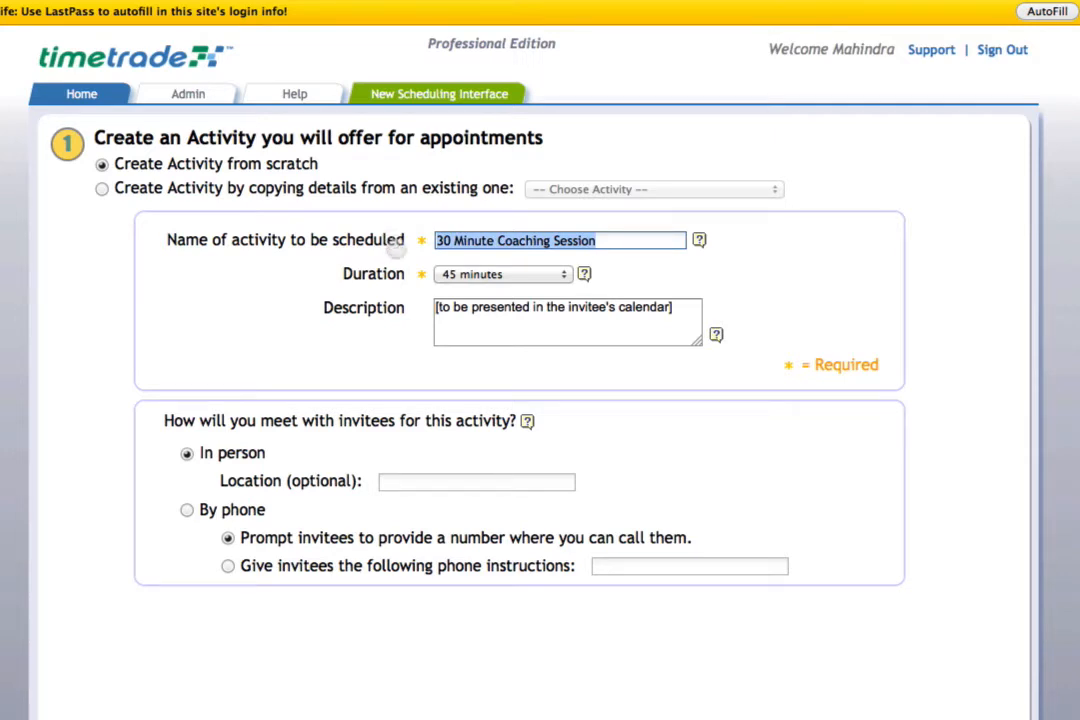
{"action": "left_click", "coordinate": [490, 273]}
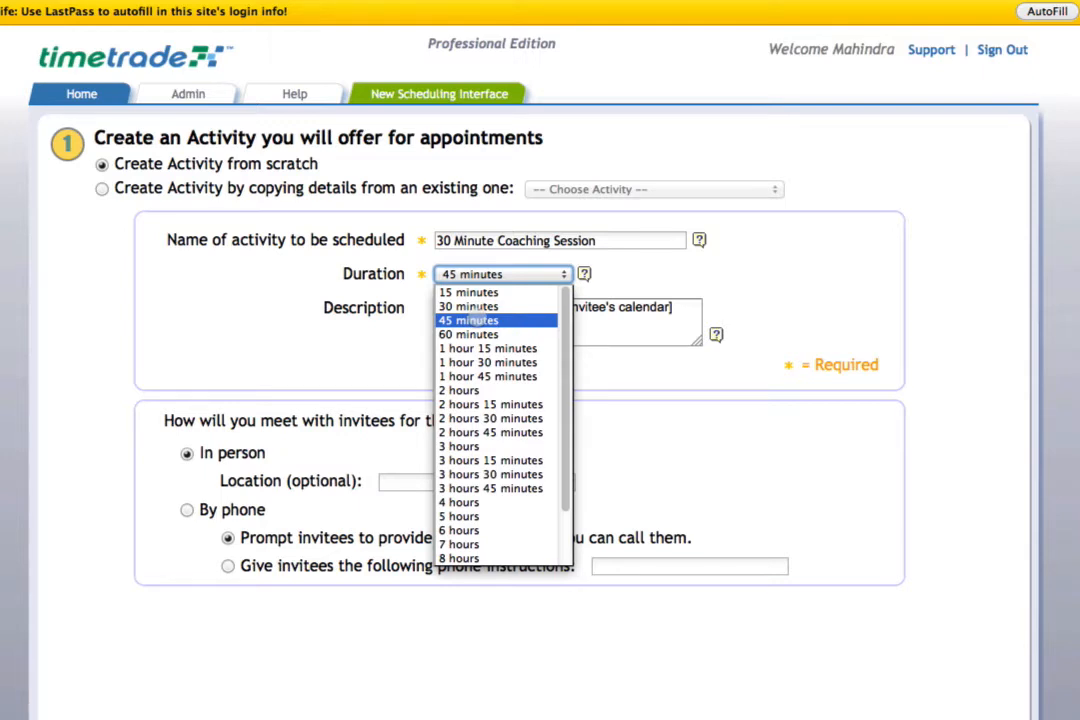
{"action": "left_click_drag", "start_coordinate": [611, 241], "coordinate": [372, 241]}
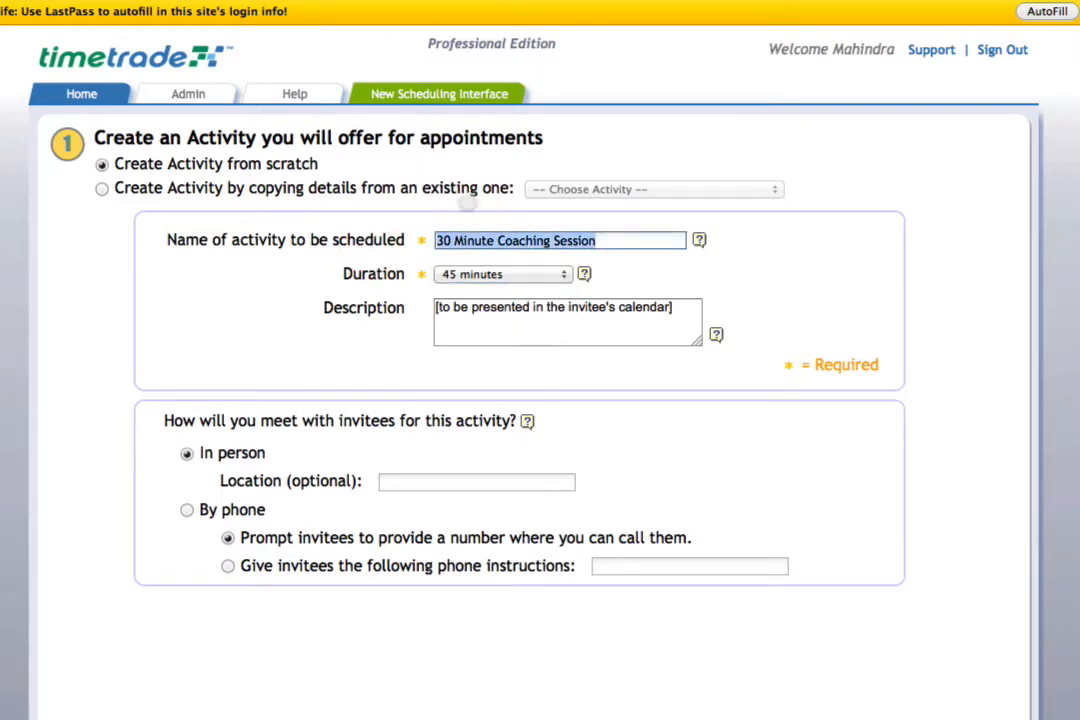
{"action": "left_click", "coordinate": [80, 93]}
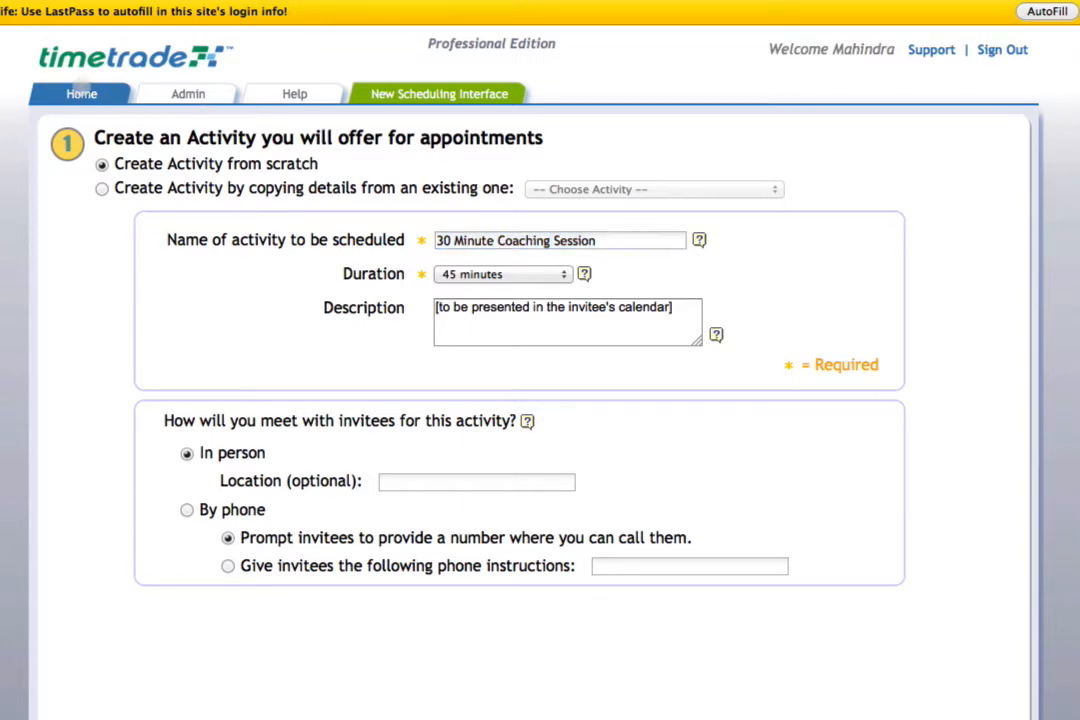
Edit the existing 30 Minute Coaching Session's availability, adding Sunday 05/12/2013 windows at 9:30, 10:15, 11:00 and 11:45 AM
{"action": "left_click", "coordinate": [118, 182]}
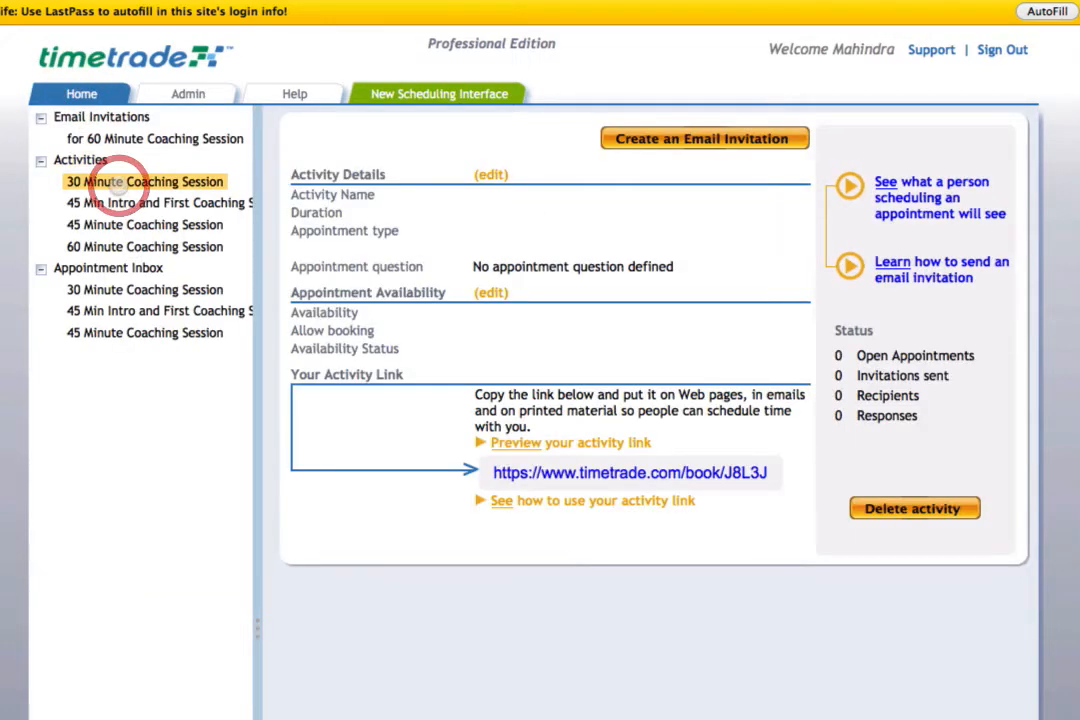
{"action": "left_click", "coordinate": [491, 292]}
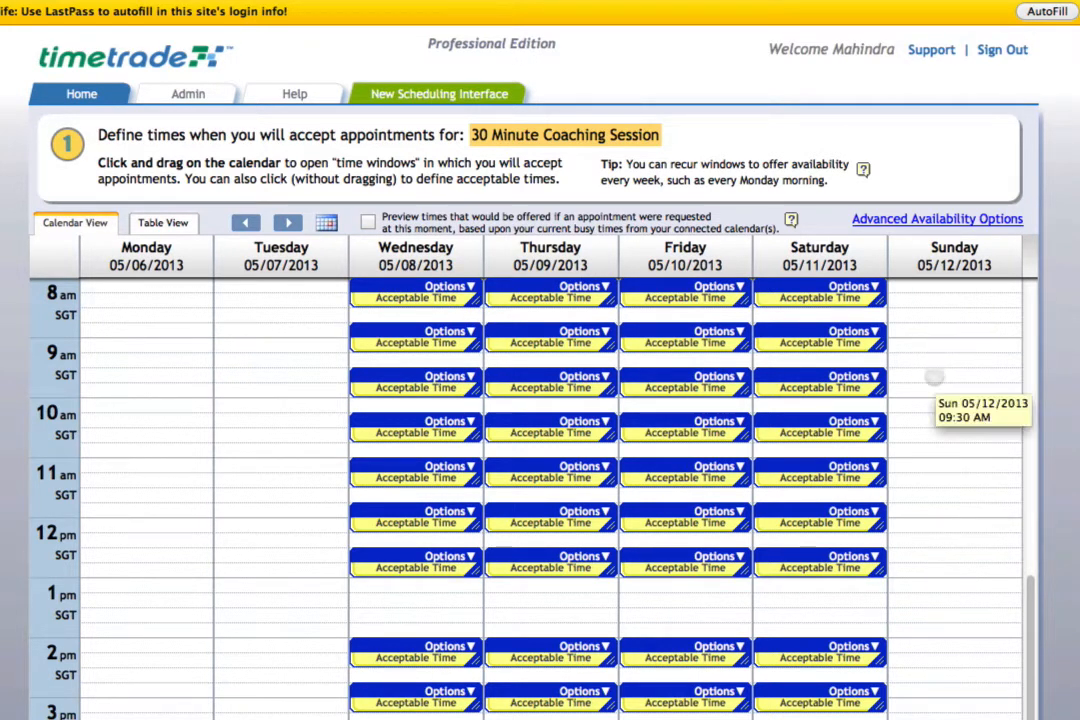
{"action": "left_click", "coordinate": [933, 377]}
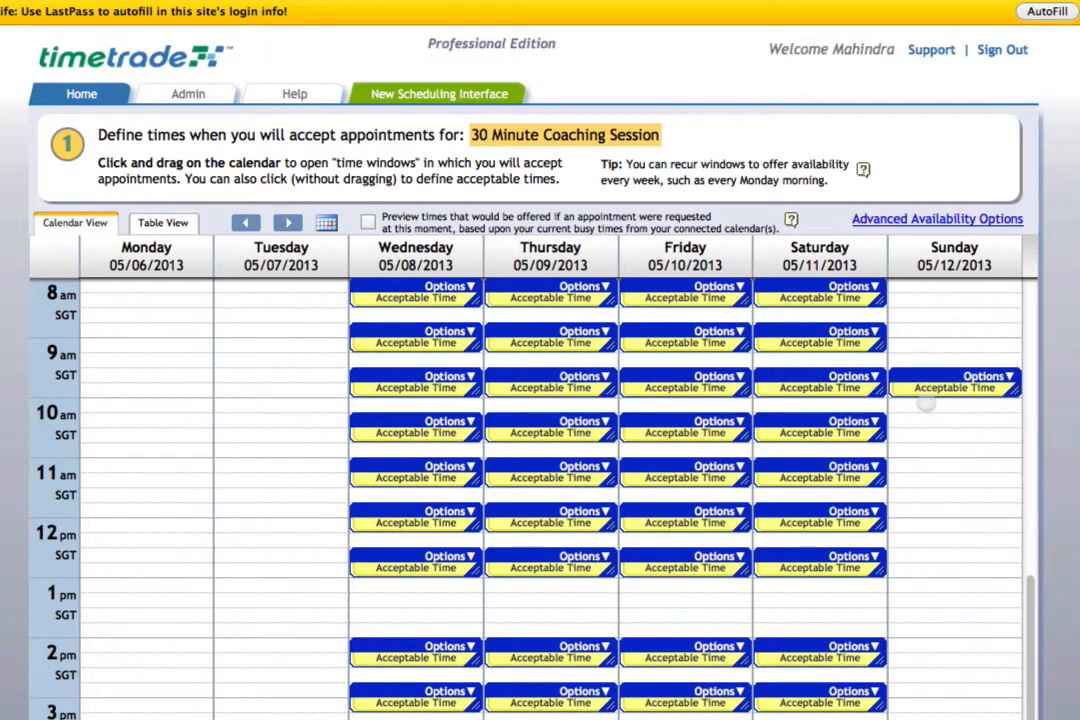
{"action": "left_click", "coordinate": [926, 403]}
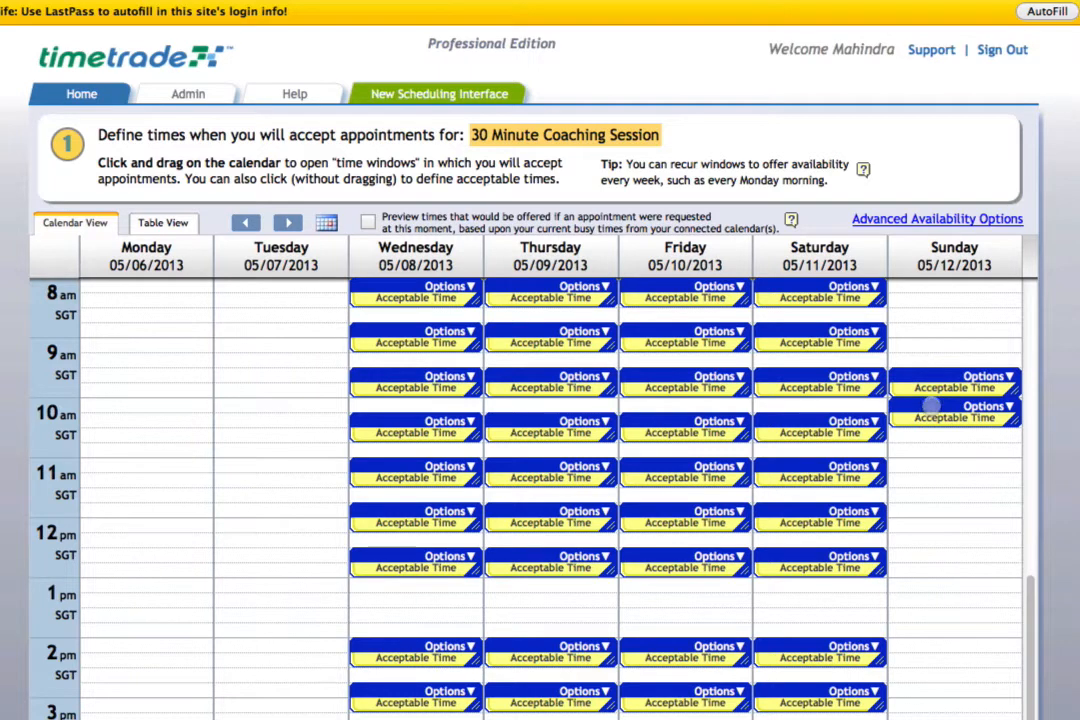
{"action": "left_click_drag", "start_coordinate": [931, 407], "coordinate": [933, 420]}
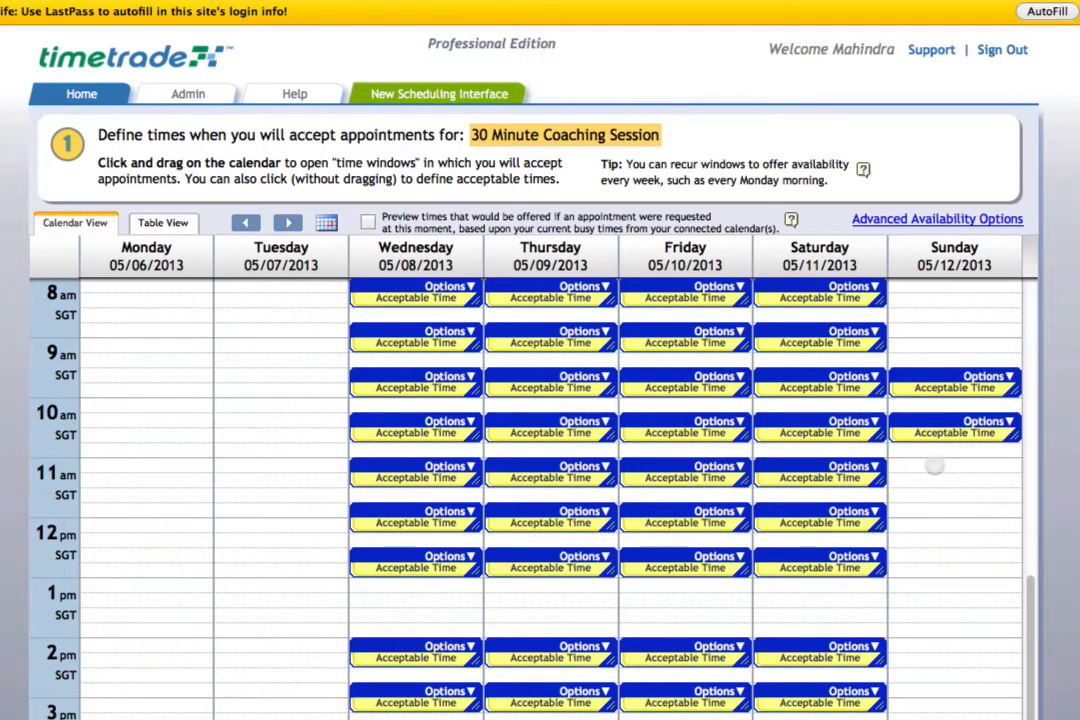
{"action": "left_click", "coordinate": [935, 463]}
{"action": "left_click", "coordinate": [945, 513]}
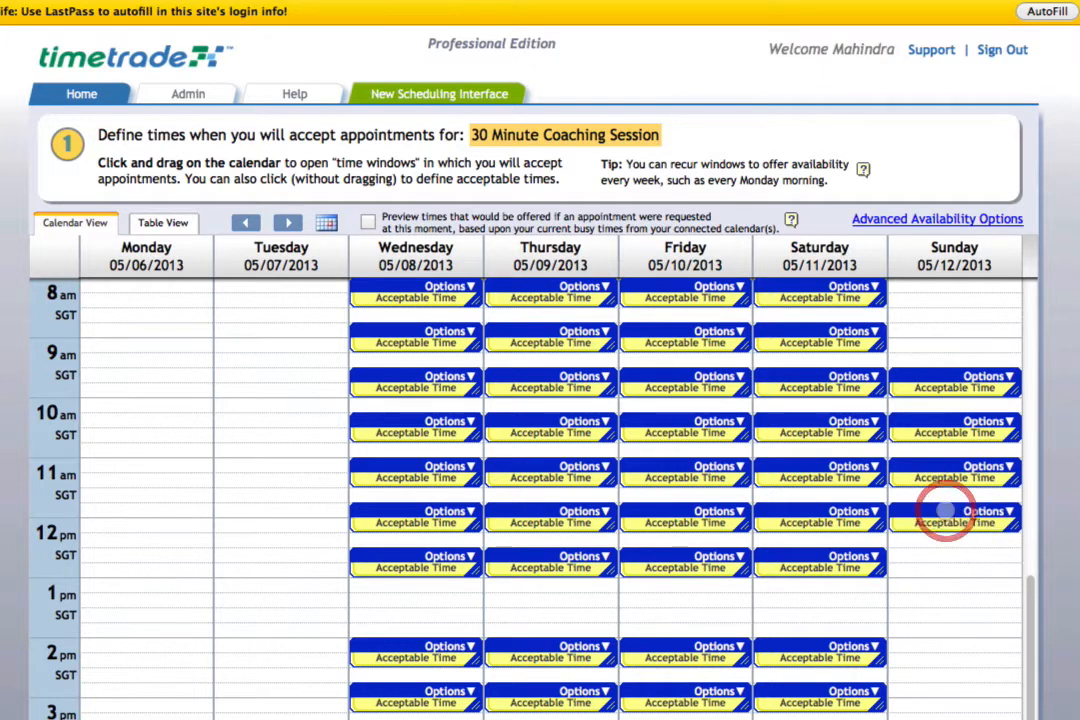
Delete the four Sunday 05/12/2013 windows between 9:30 and 11:45 AM, and return to the activity's details
{"action": "left_click", "coordinate": [1008, 512]}
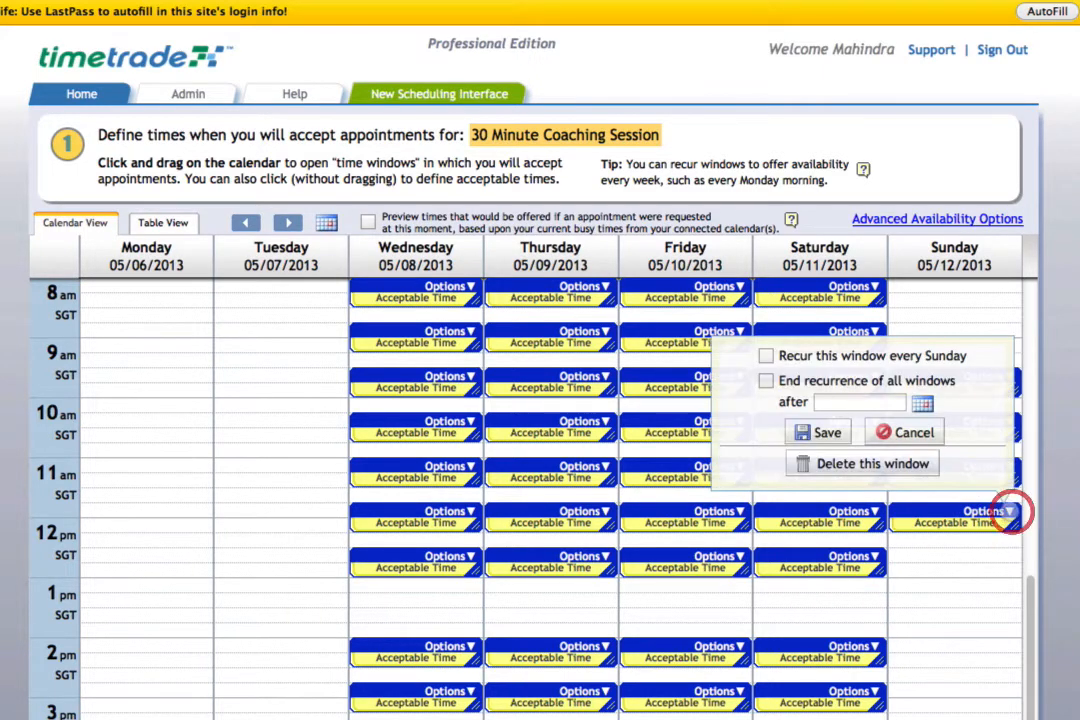
{"action": "left_click", "coordinate": [872, 463]}
{"action": "left_click", "coordinate": [1008, 466]}
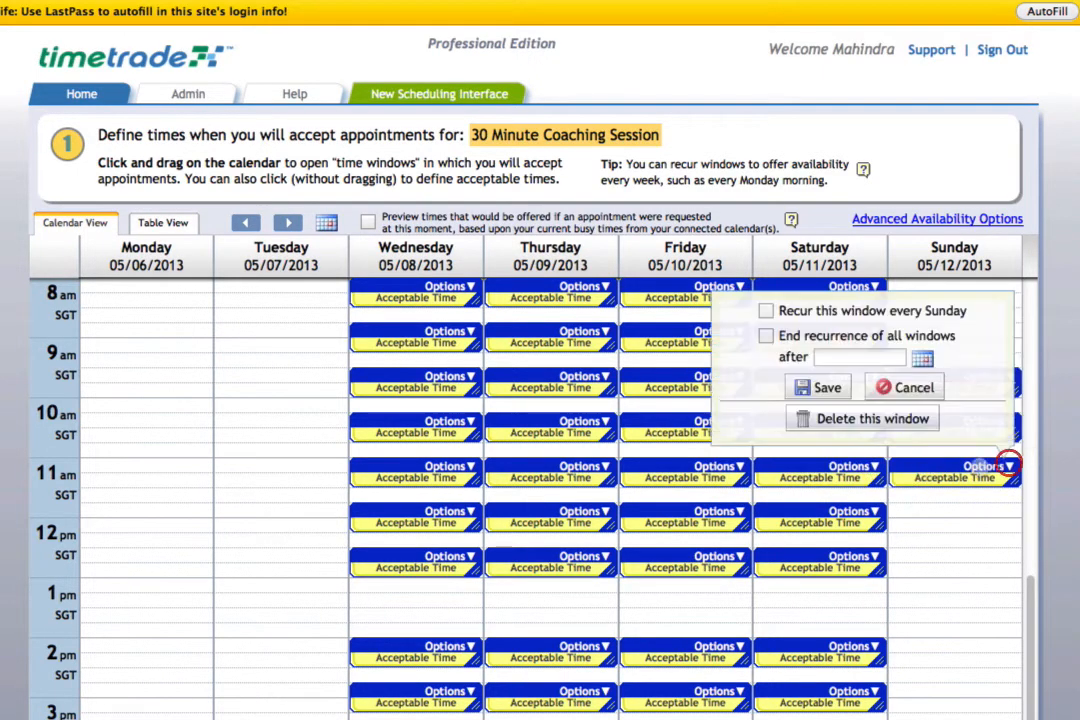
{"action": "left_click", "coordinate": [872, 418]}
{"action": "left_click", "coordinate": [1008, 421]}
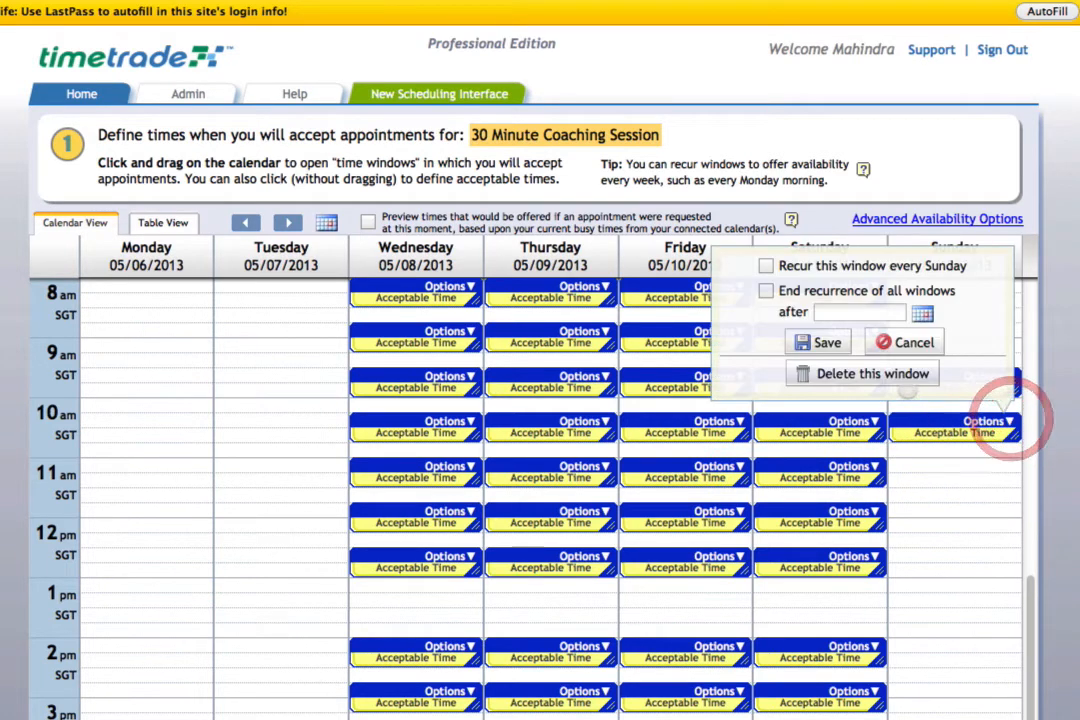
{"action": "left_click", "coordinate": [872, 373]}
{"action": "left_click", "coordinate": [1007, 376]}
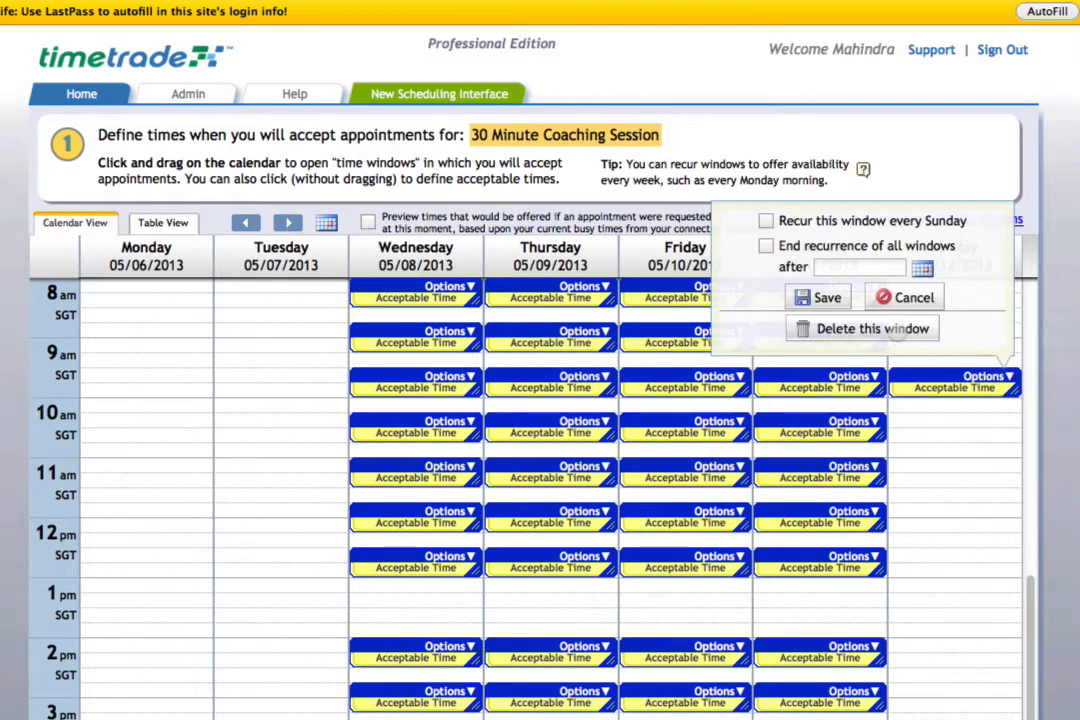
{"action": "left_click", "coordinate": [897, 330]}
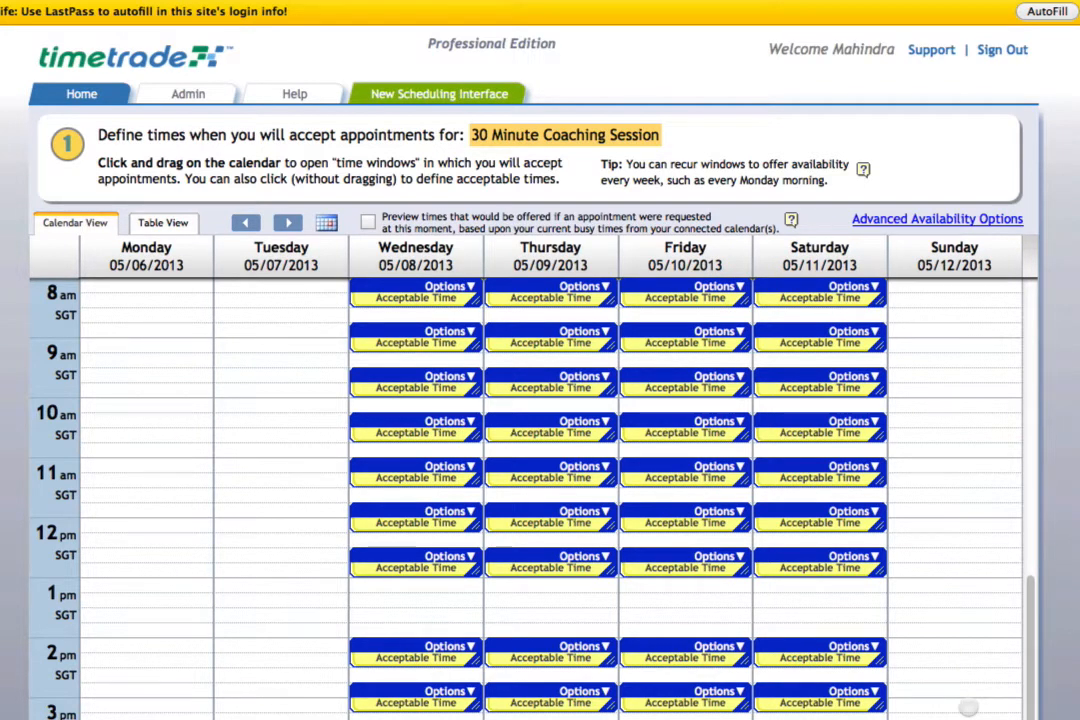
{"action": "left_click", "coordinate": [968, 707]}
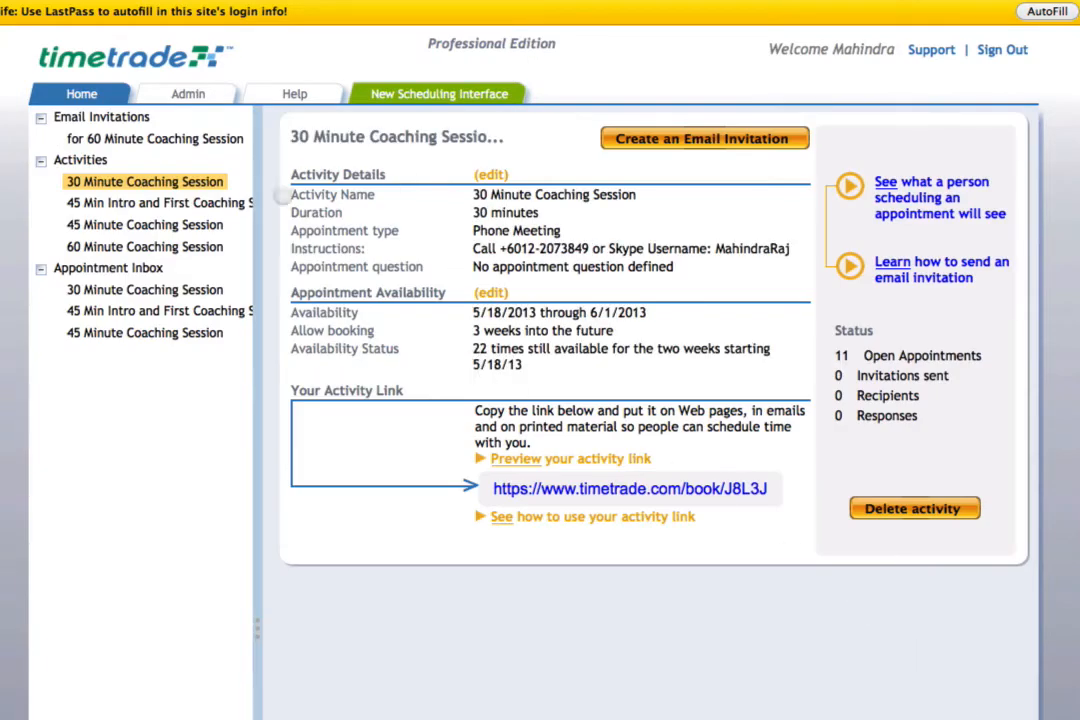
Start a new activity from scratch named 30 Munute Coaching, lasting 45 minutes, described as "30 minute with" plus the coach's name
{"action": "left_click", "coordinate": [80, 160]}
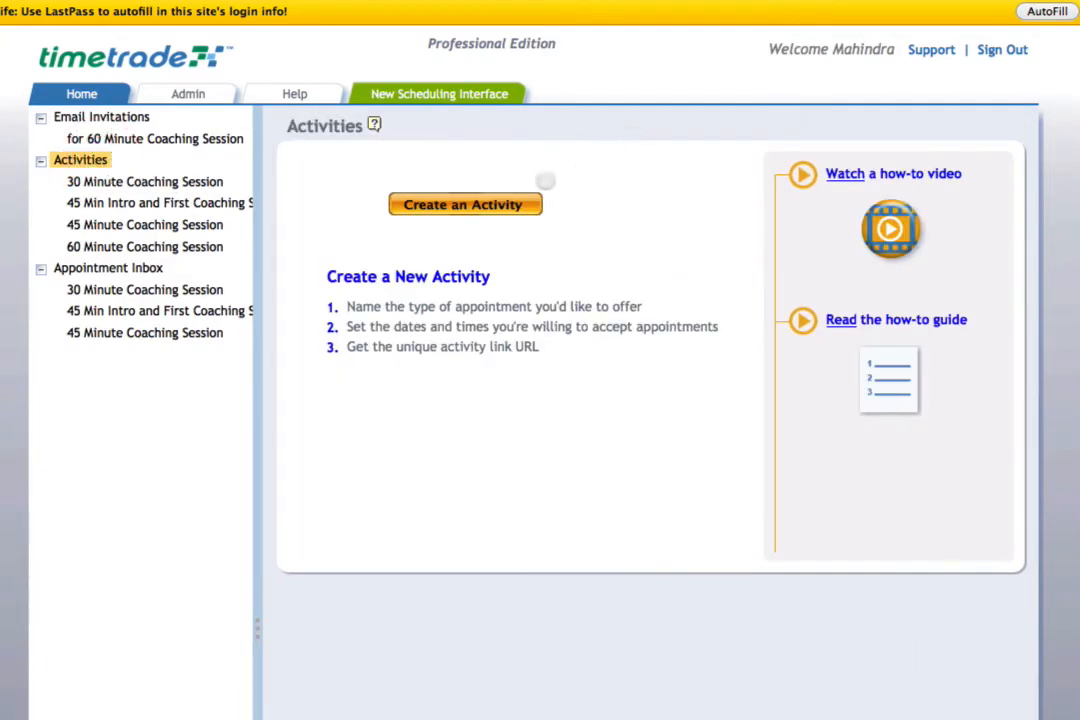
{"action": "left_click", "coordinate": [481, 208]}
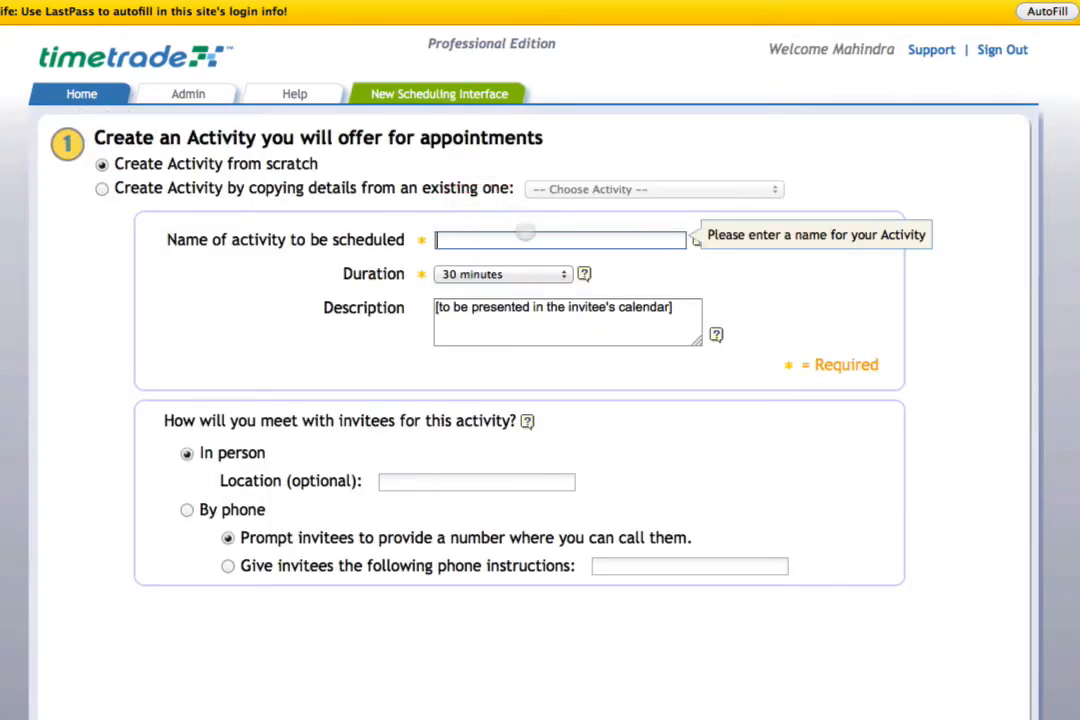
{"action": "type", "text": "30 Munute Coaching"}
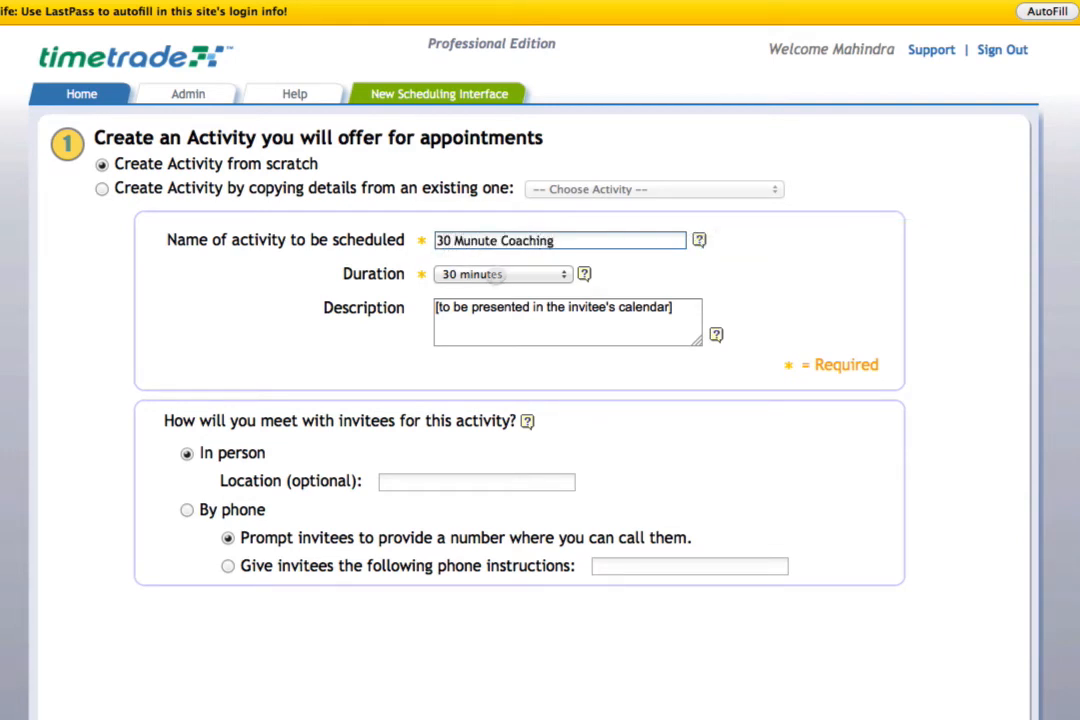
{"action": "left_click", "coordinate": [498, 273]}
{"action": "left_click", "coordinate": [500, 316]}
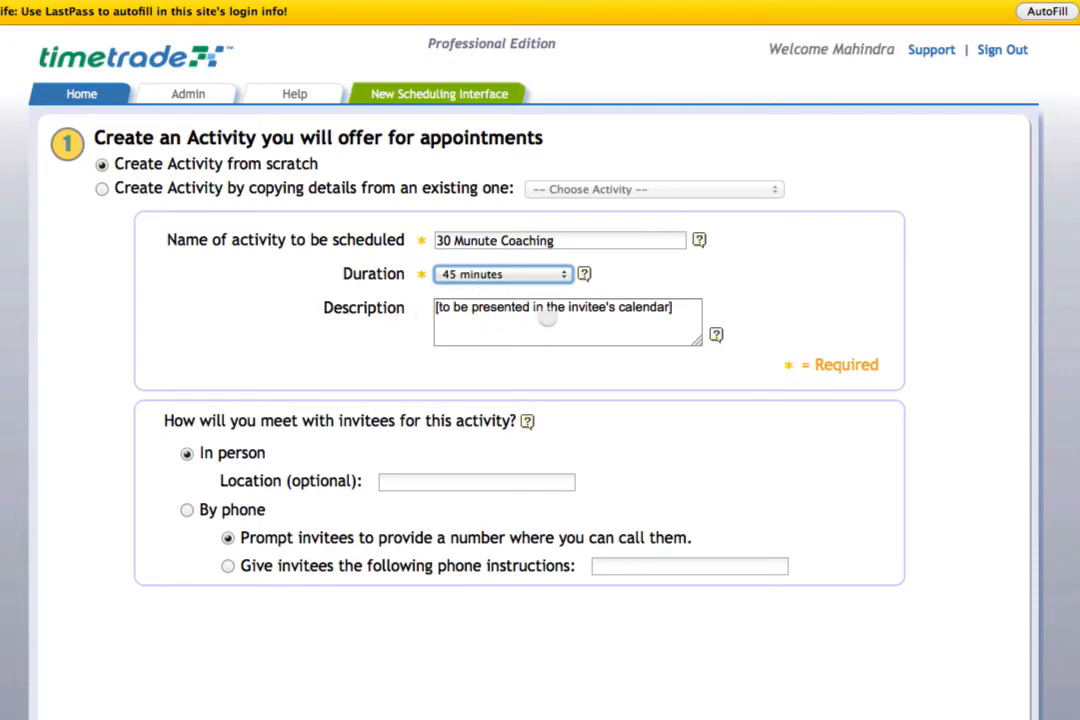
{"action": "left_click", "coordinate": [470, 305]}
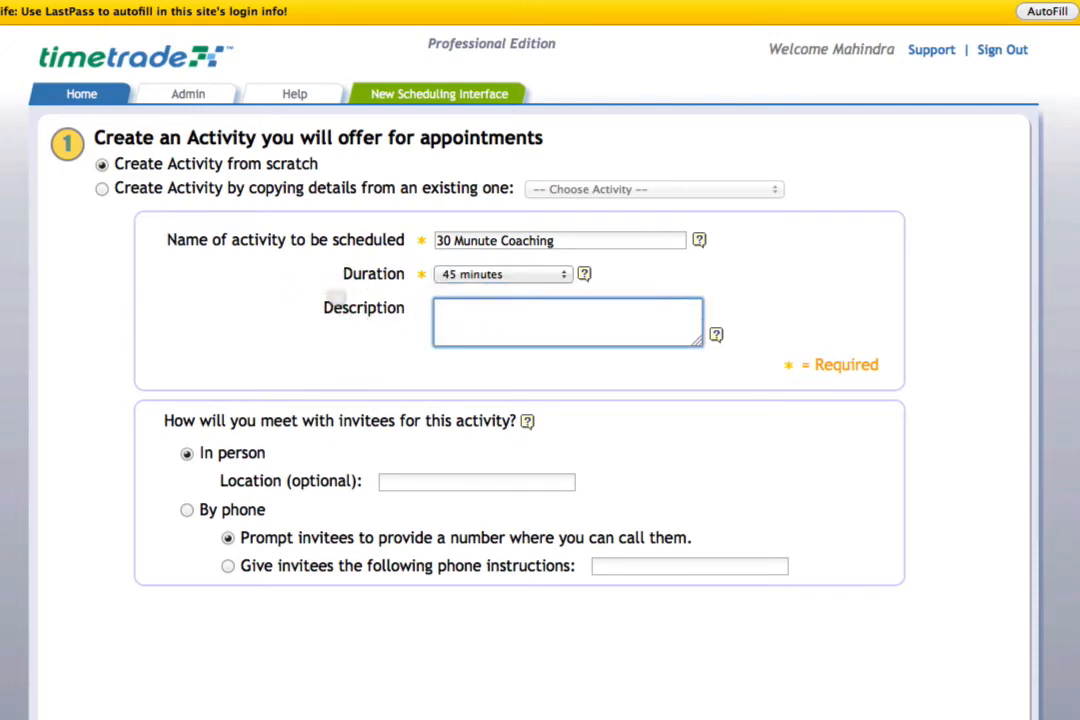
{"action": "type", "text": "30 minute"}
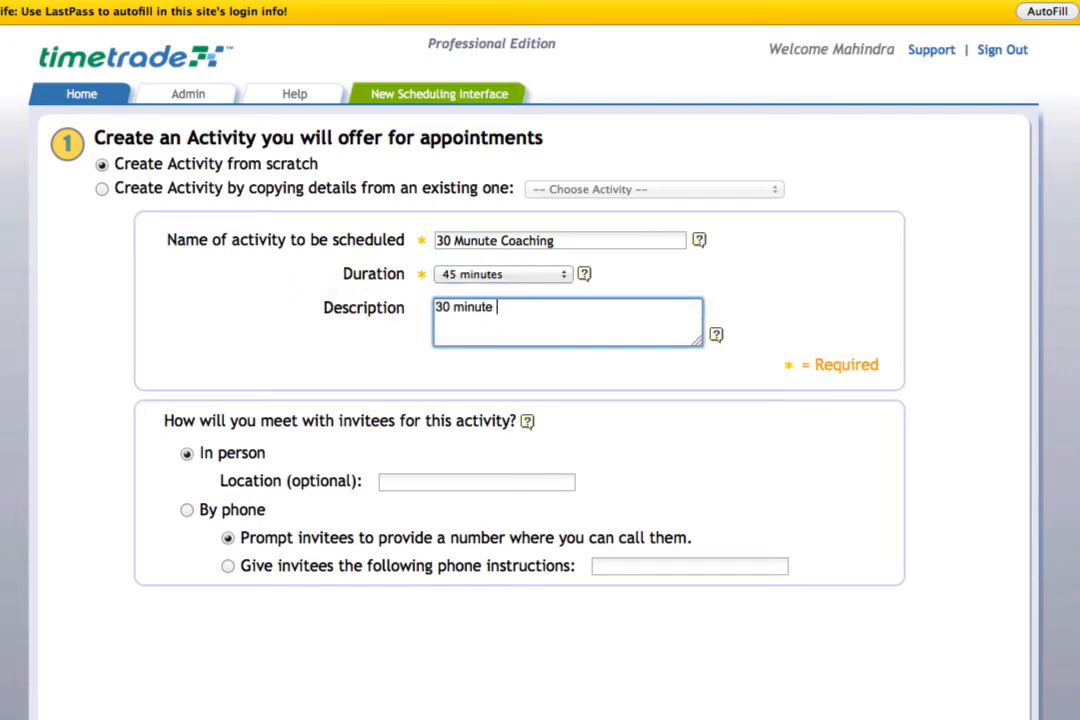
{"action": "type", "text": " with Mahindra"}
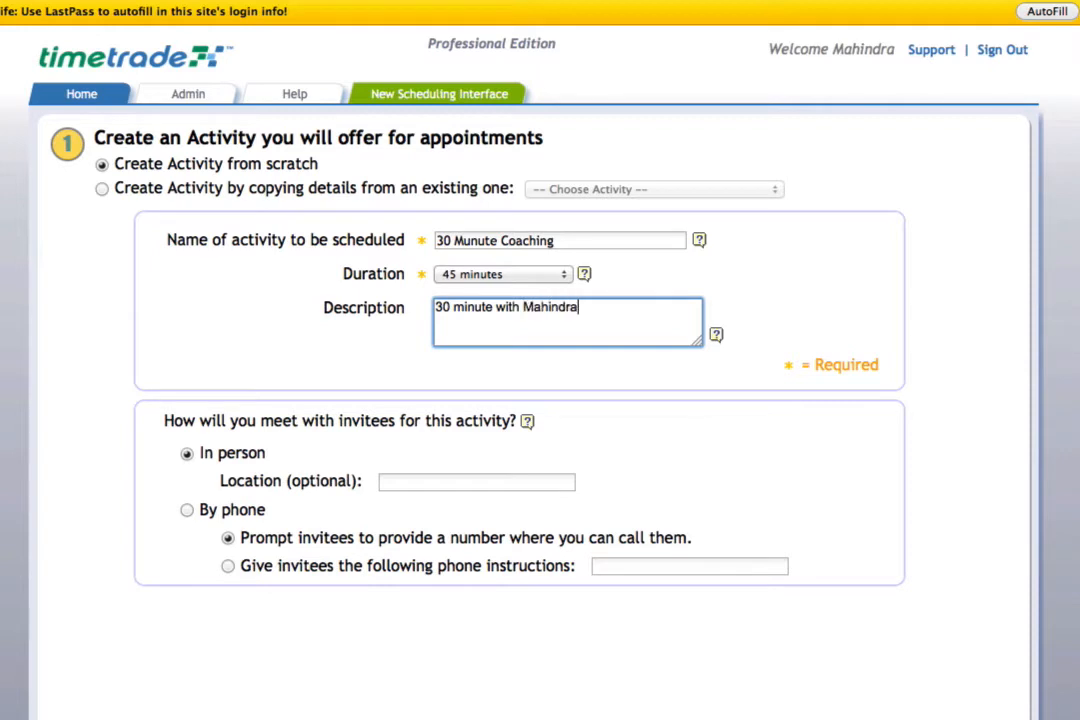
Set the activity's meeting method to phone with the invitee instructions "Skype:", and continue to the availability calendar
{"action": "left_click", "coordinate": [188, 510]}
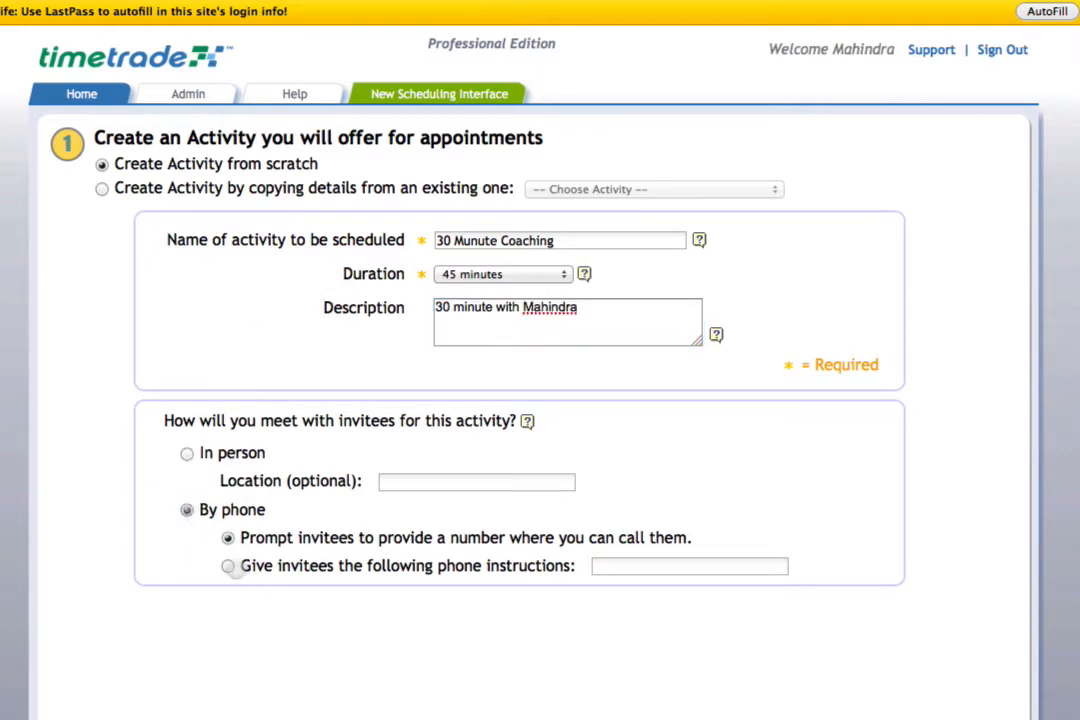
{"action": "left_click", "coordinate": [228, 566]}
{"action": "left_click", "coordinate": [617, 567]}
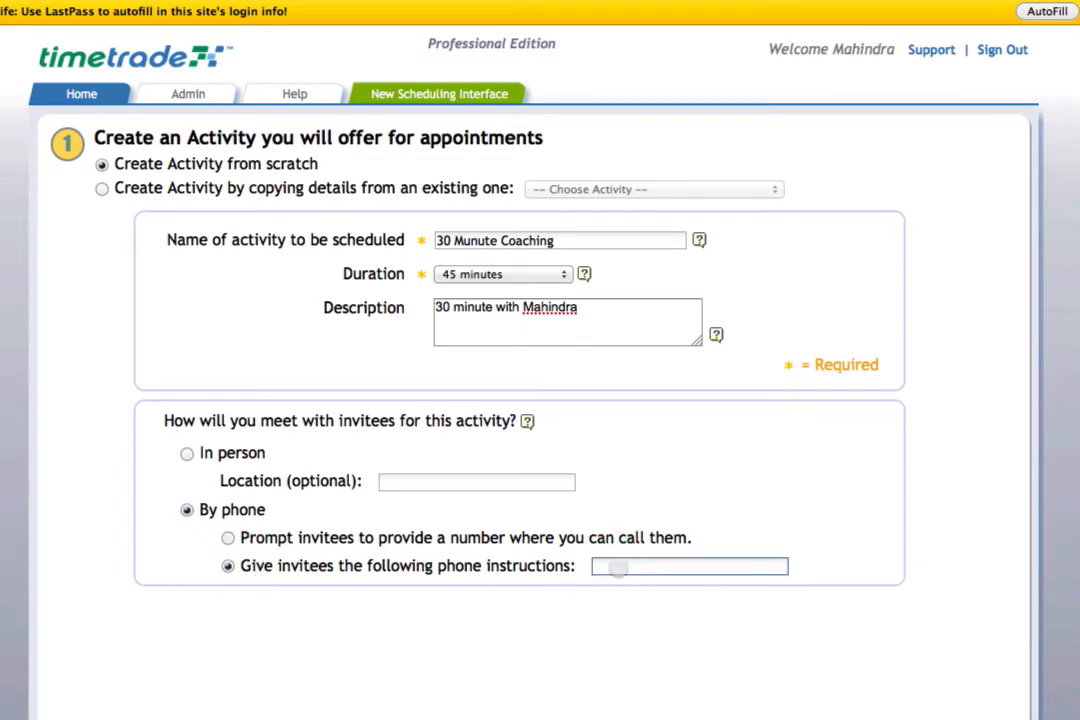
{"action": "type", "text": "Sky"}
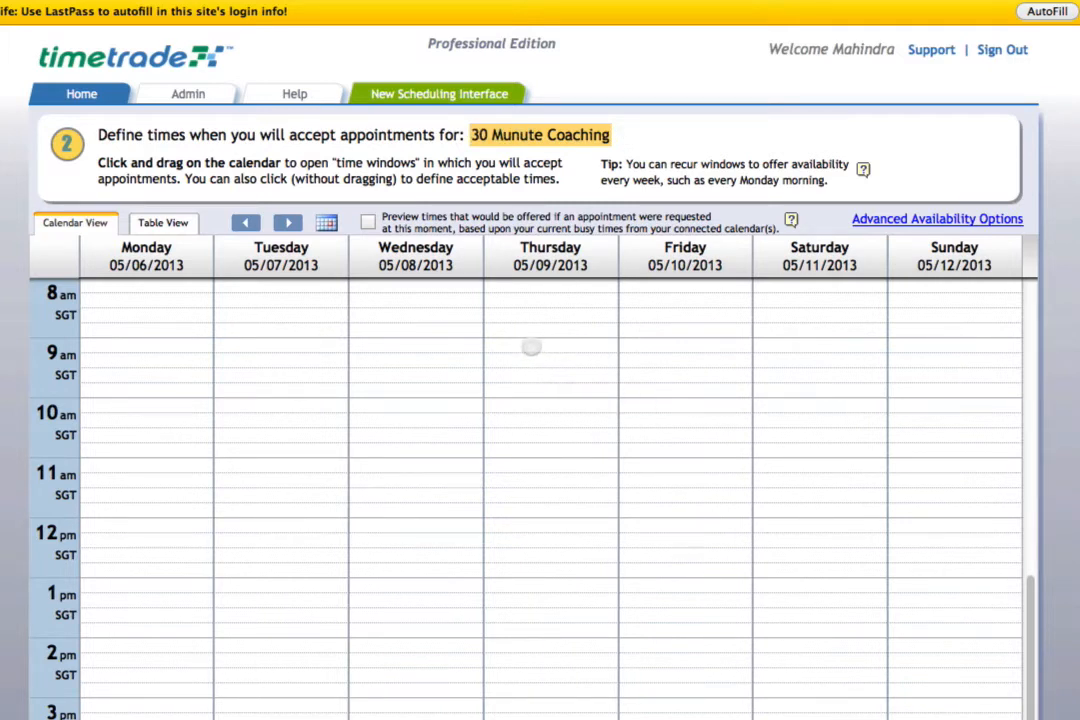
Add acceptable times at 9 AM on Thursday 05/09/2013 and Friday 05/10/2013, extending Friday's window past 3 PM
{"action": "left_click", "coordinate": [531, 347]}
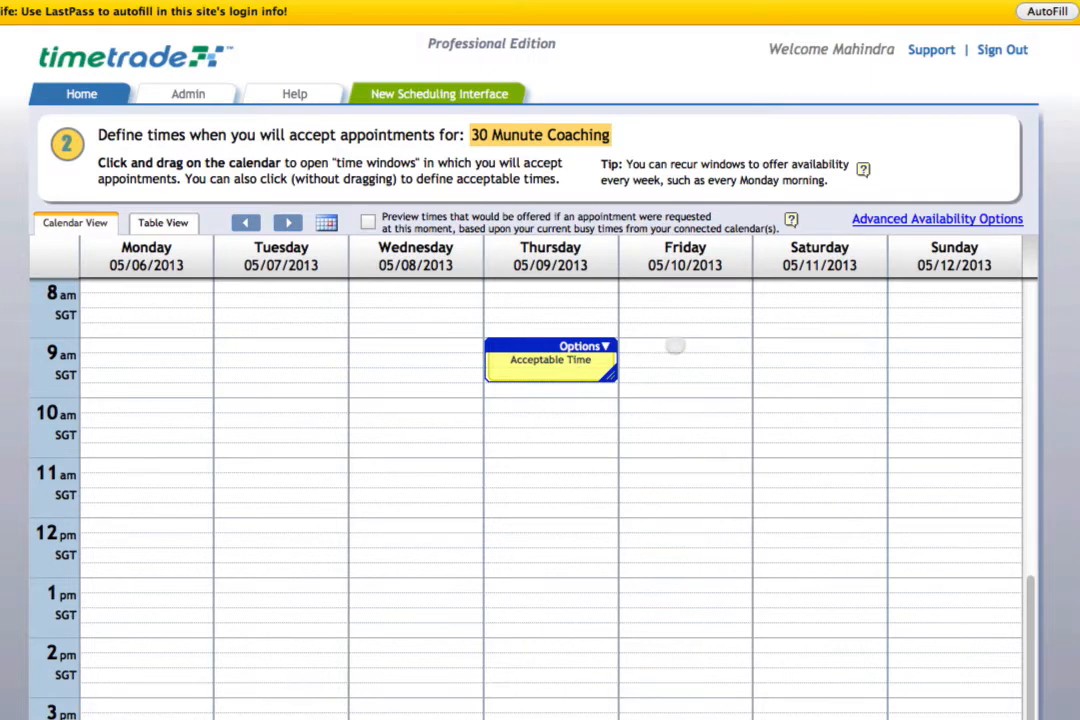
{"action": "left_click", "coordinate": [675, 345]}
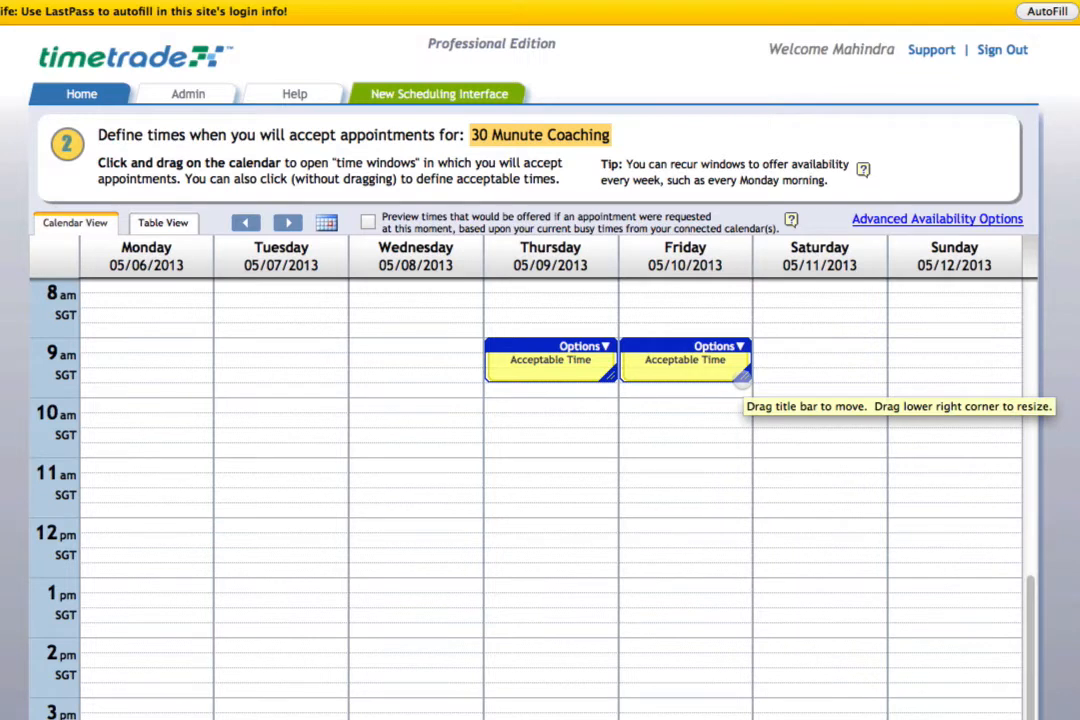
{"action": "left_click_drag", "start_coordinate": [741, 374], "coordinate": [760, 716]}
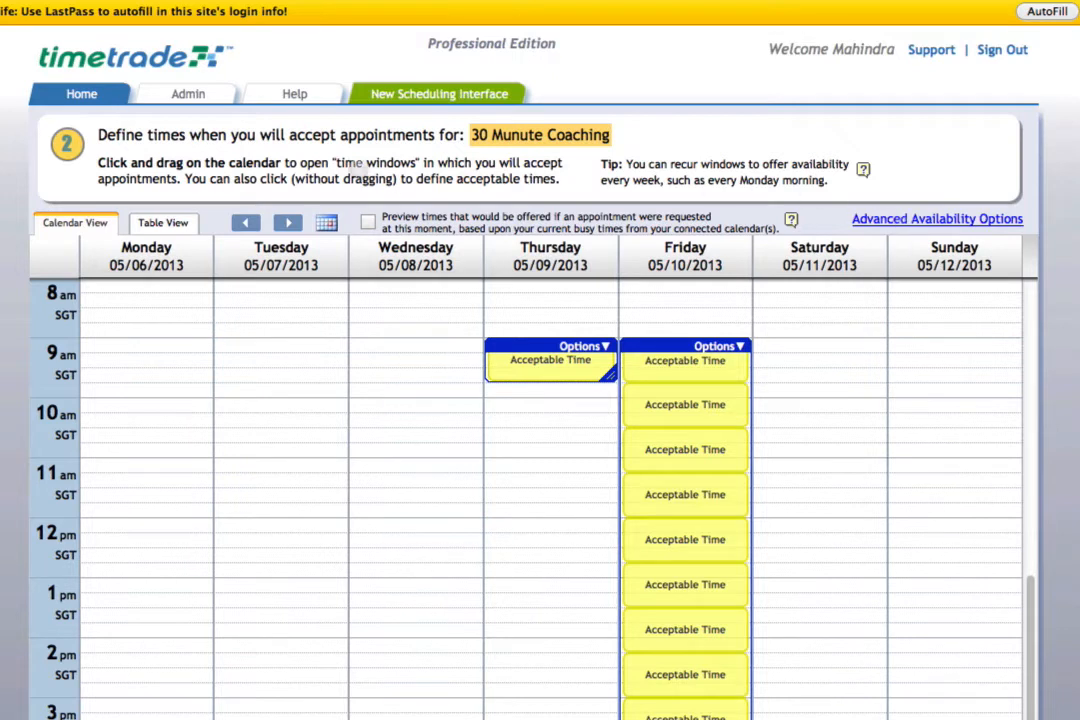
Limit bookings for this activity to 2 weeks into the future and choose the maximum timeslots shown to invitees per day
{"action": "left_click", "coordinate": [903, 219]}
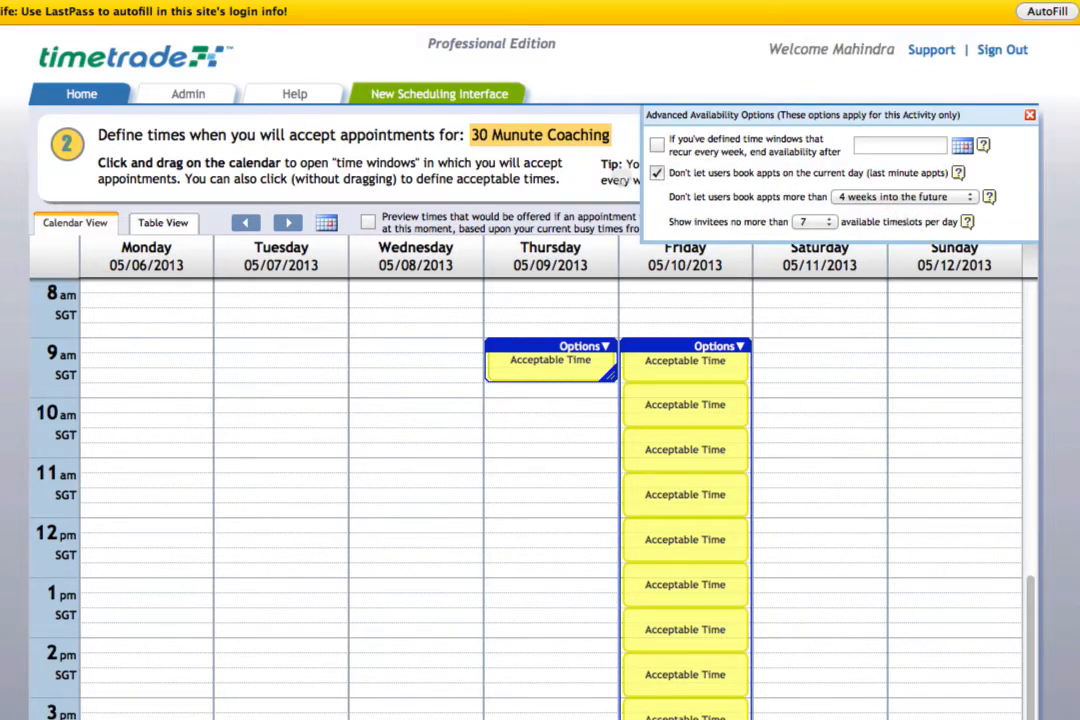
{"action": "left_click", "coordinate": [657, 173]}
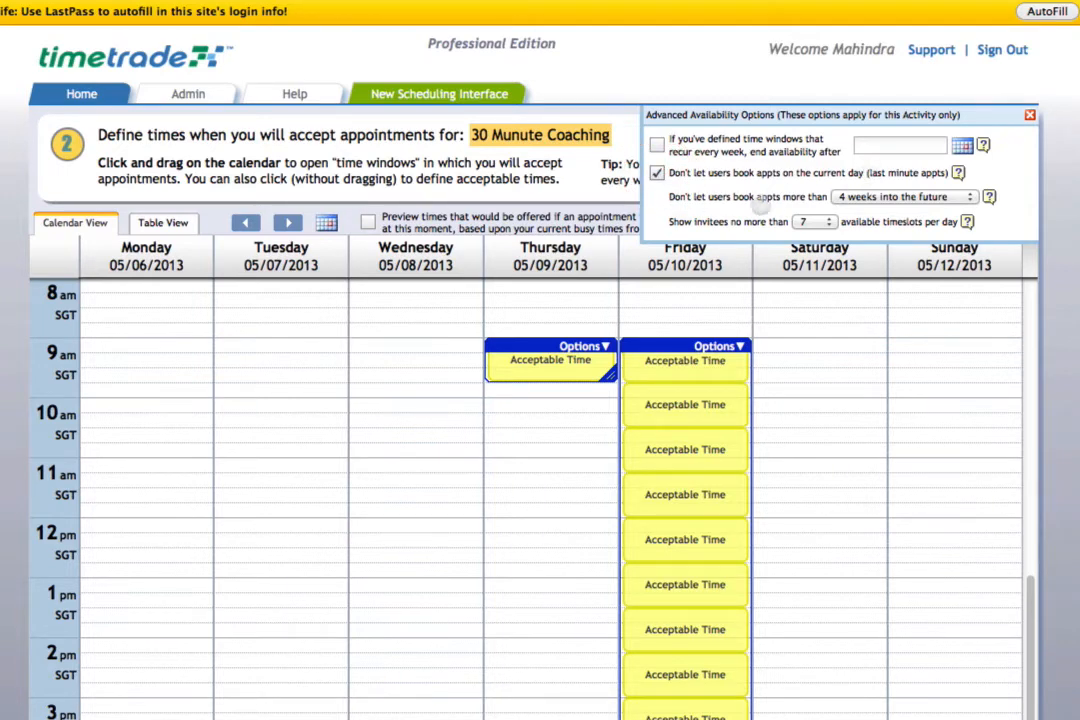
{"action": "left_click", "coordinate": [858, 199]}
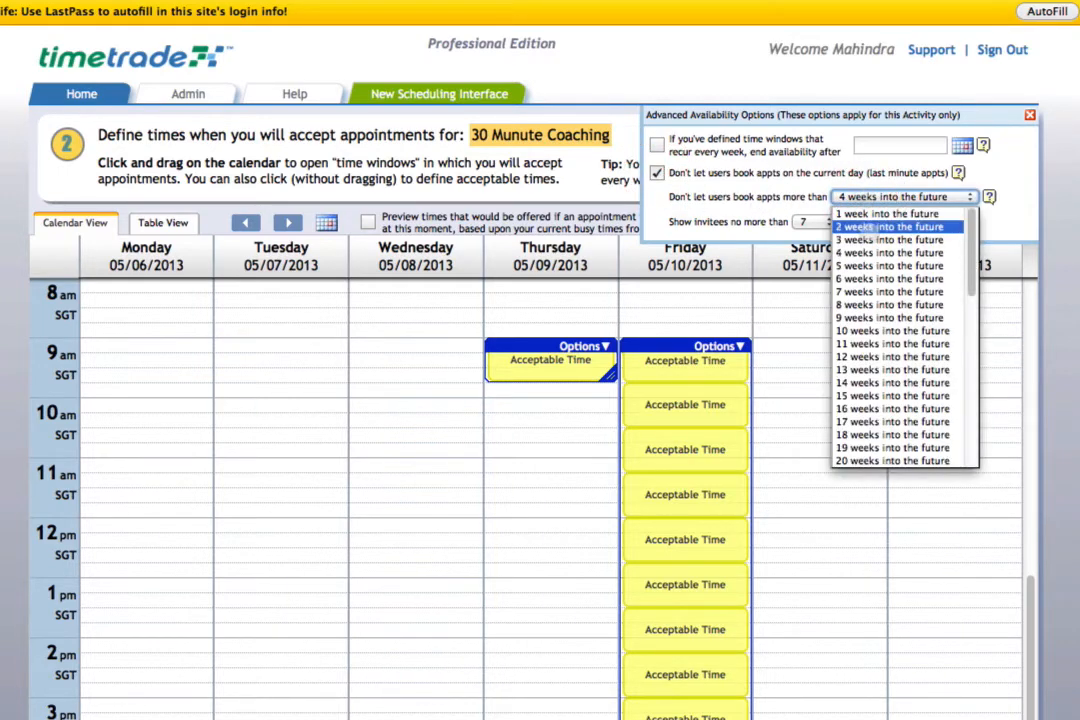
{"action": "left_click", "coordinate": [865, 228]}
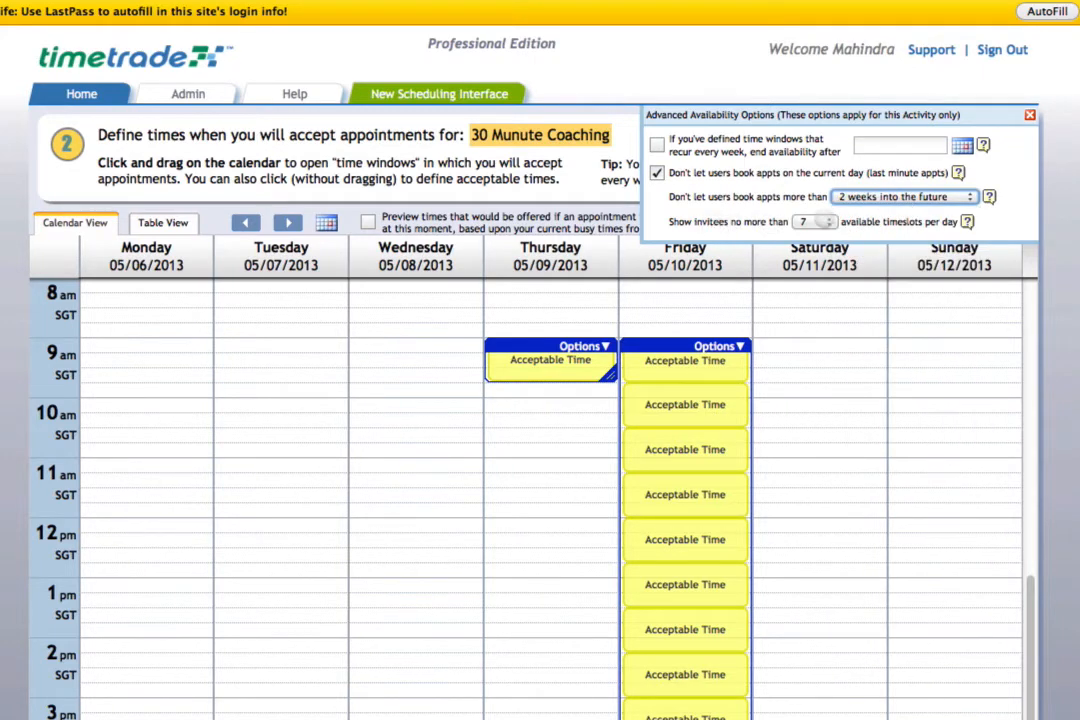
{"action": "left_click", "coordinate": [815, 221]}
{"action": "left_click", "coordinate": [806, 354]}
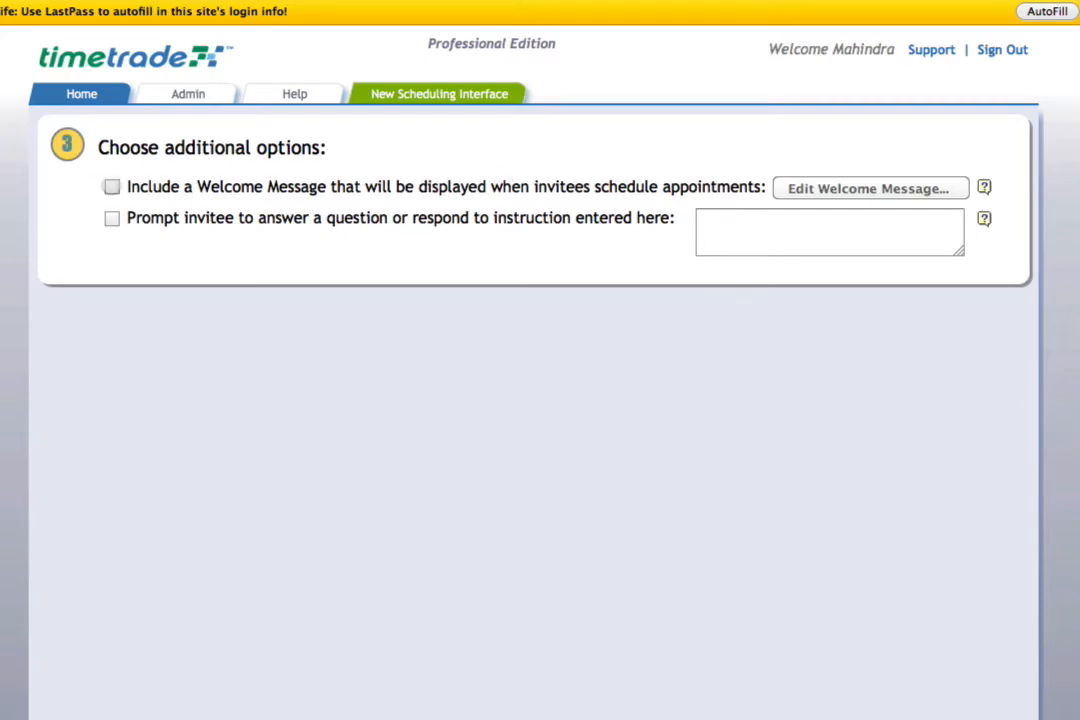
Include the welcome message "Hi book you slot" and finish creating the activity
{"action": "left_click", "coordinate": [111, 186]}
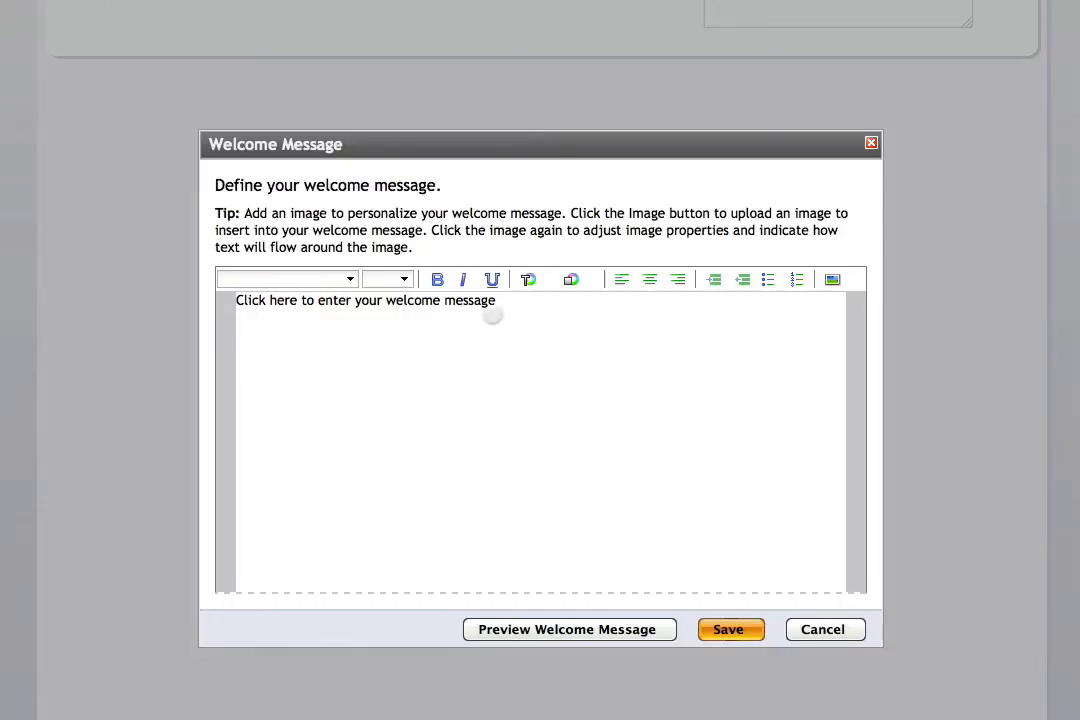
{"action": "left_click", "coordinate": [520, 308]}
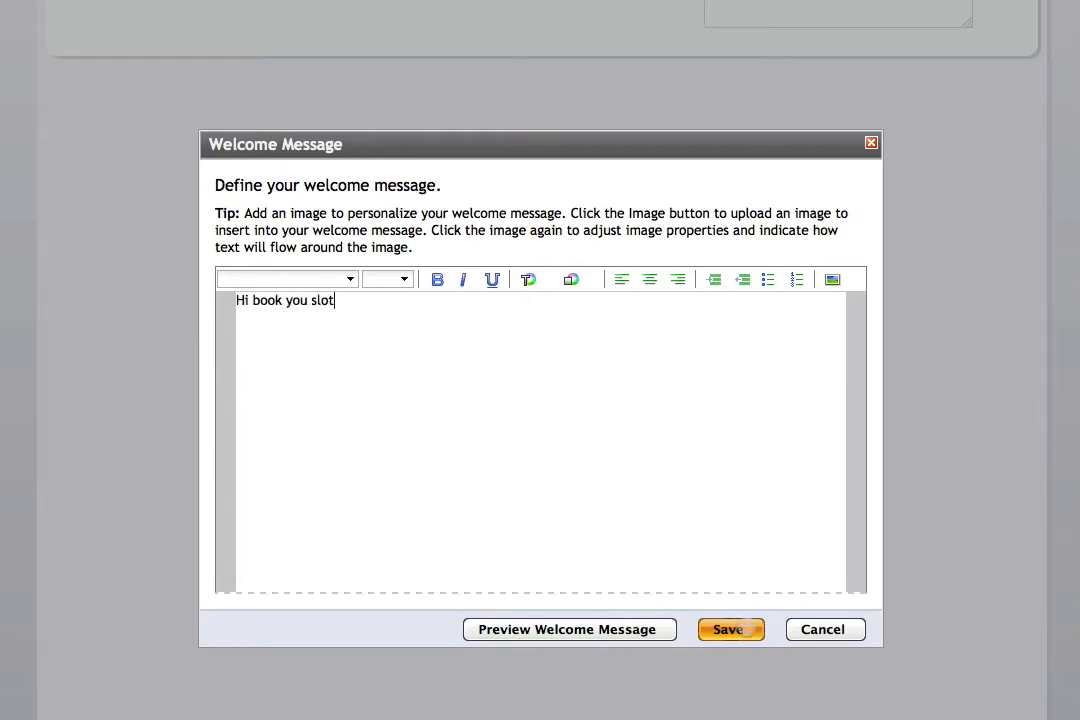
{"action": "left_click", "coordinate": [728, 629]}
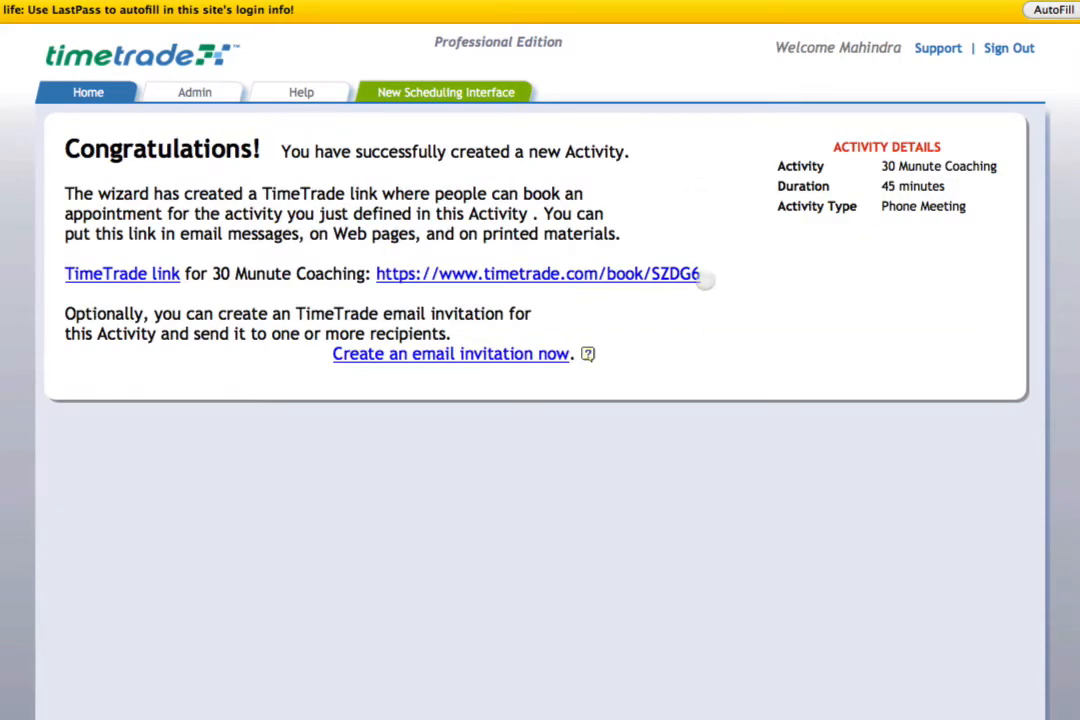
Open the new activity's booking link and check the client's date and time selection page
{"action": "left_click_drag", "start_coordinate": [704, 273], "coordinate": [390, 273]}
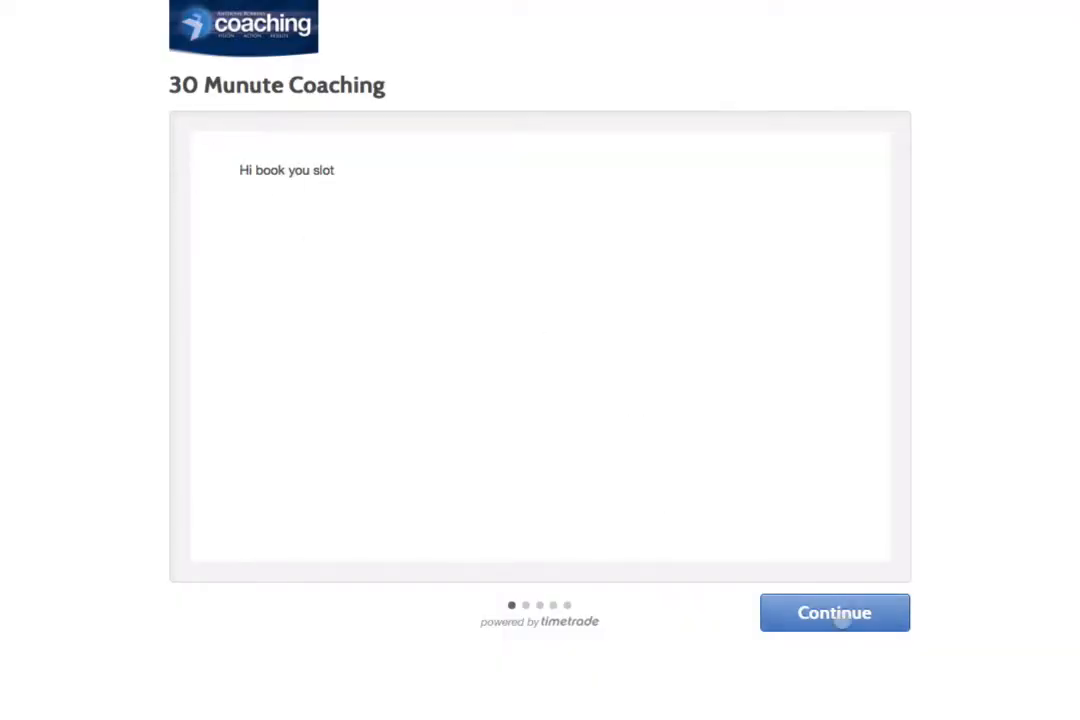
{"action": "left_click", "coordinate": [836, 611]}
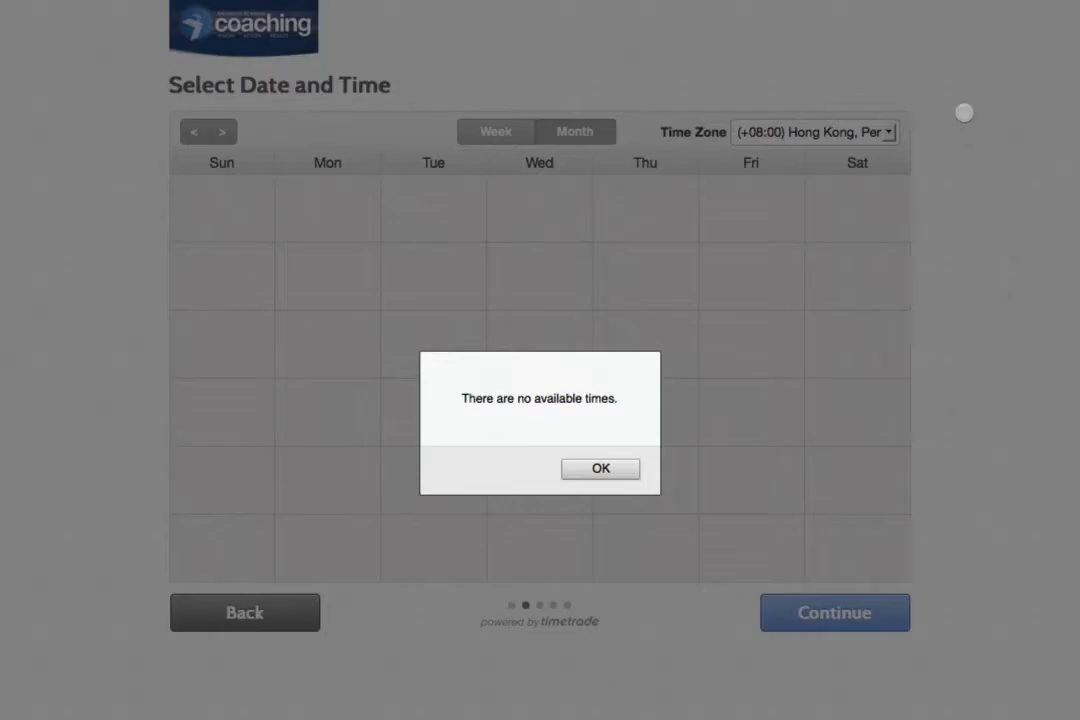
{"action": "left_click", "coordinate": [606, 468]}
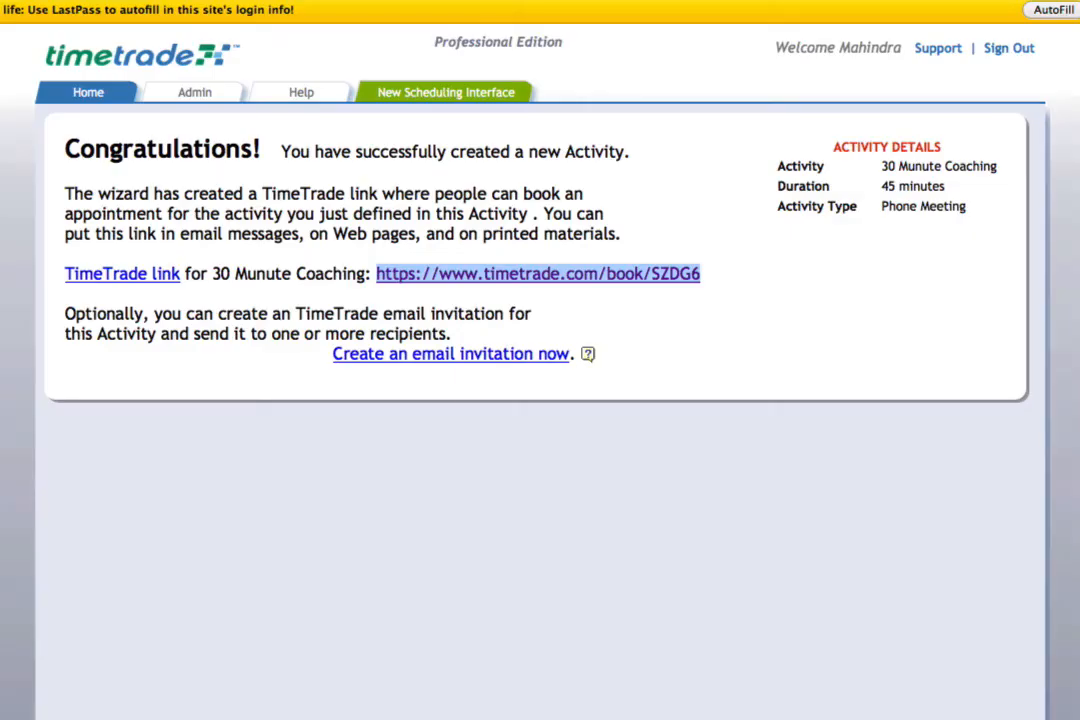
Delete the 30 Munute Coaching activity from the activities list and confirm the deletion
{"action": "left_click", "coordinate": [88, 88]}
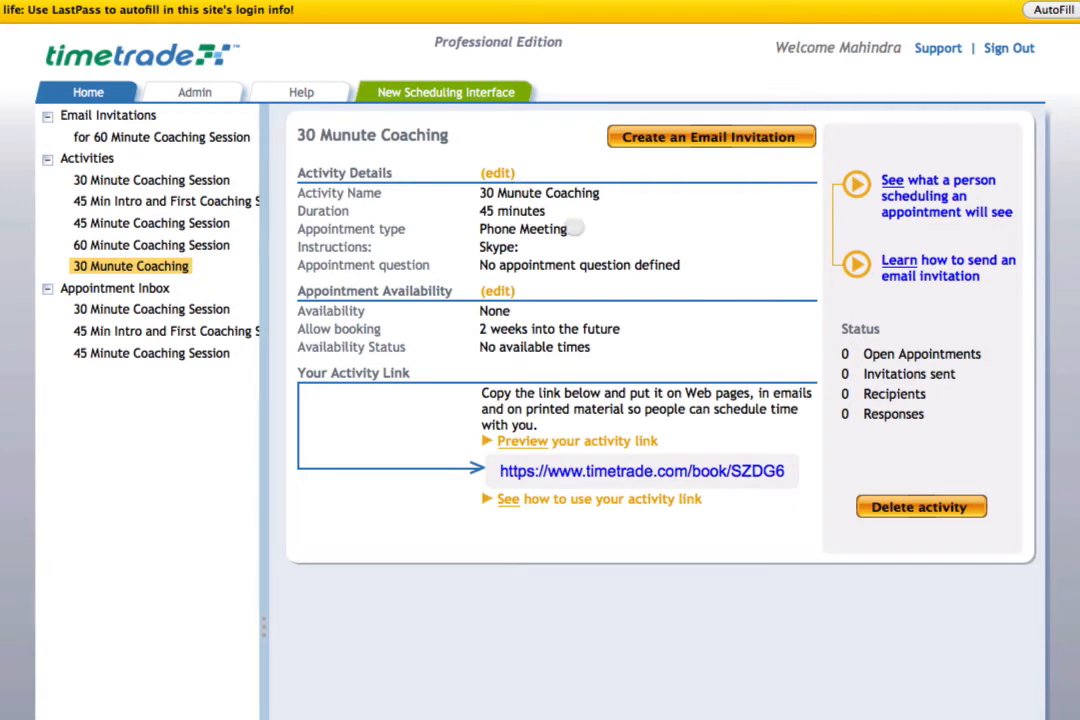
{"action": "left_click", "coordinate": [918, 507]}
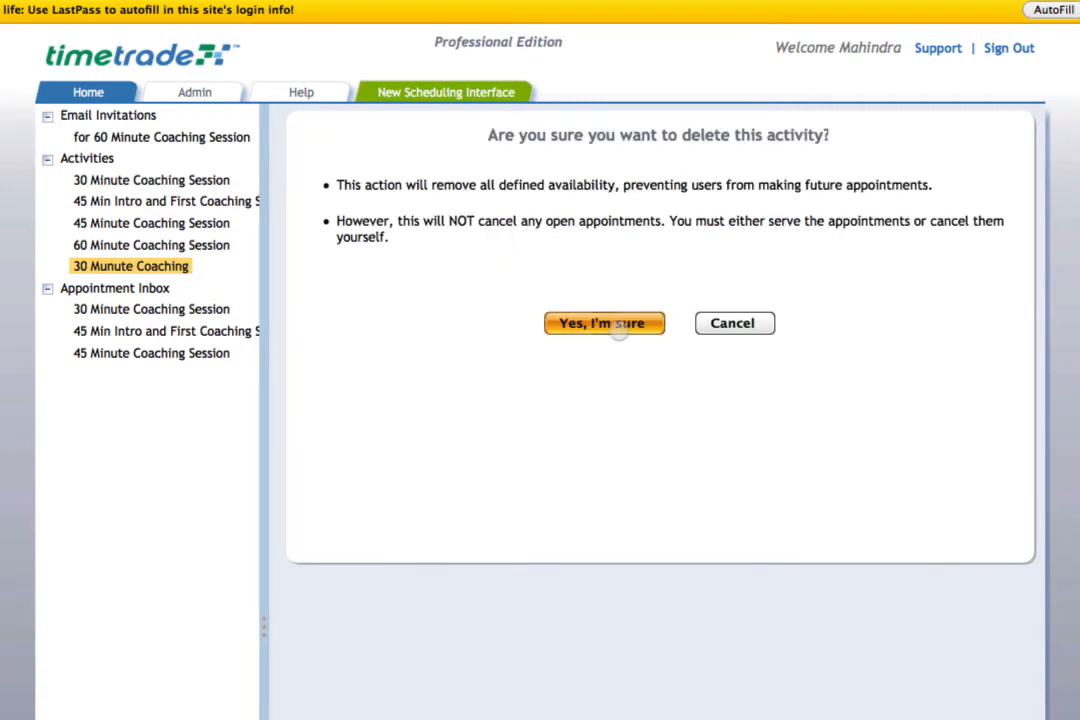
{"action": "left_click", "coordinate": [130, 265]}
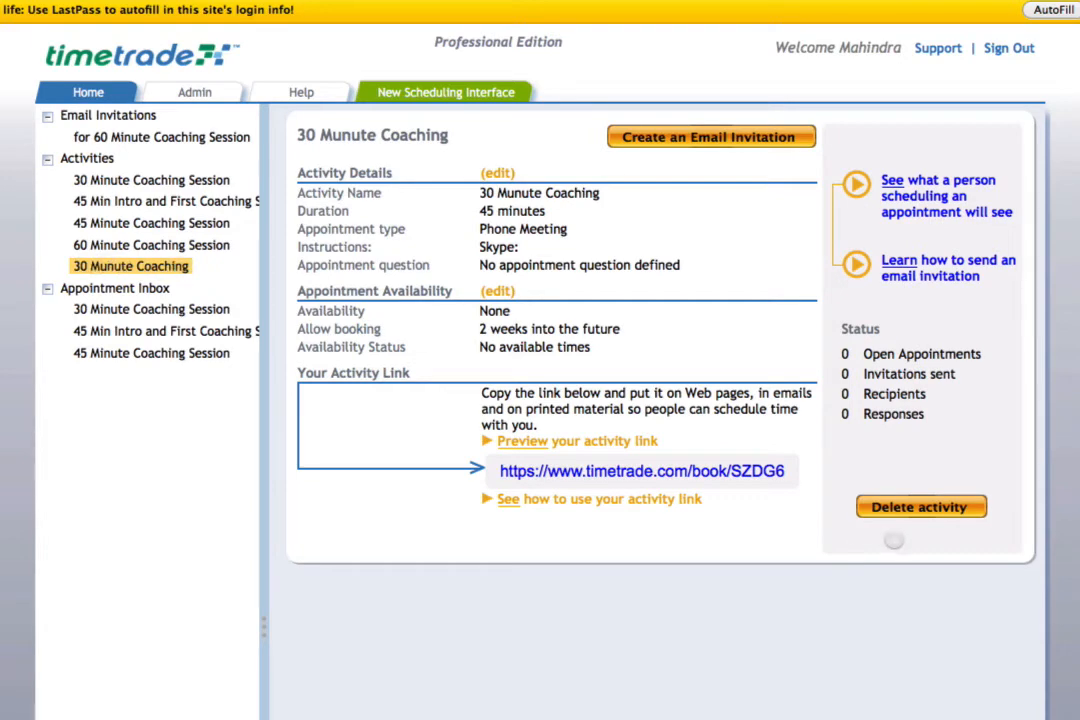
{"action": "left_click", "coordinate": [916, 506]}
{"action": "left_click", "coordinate": [600, 322]}
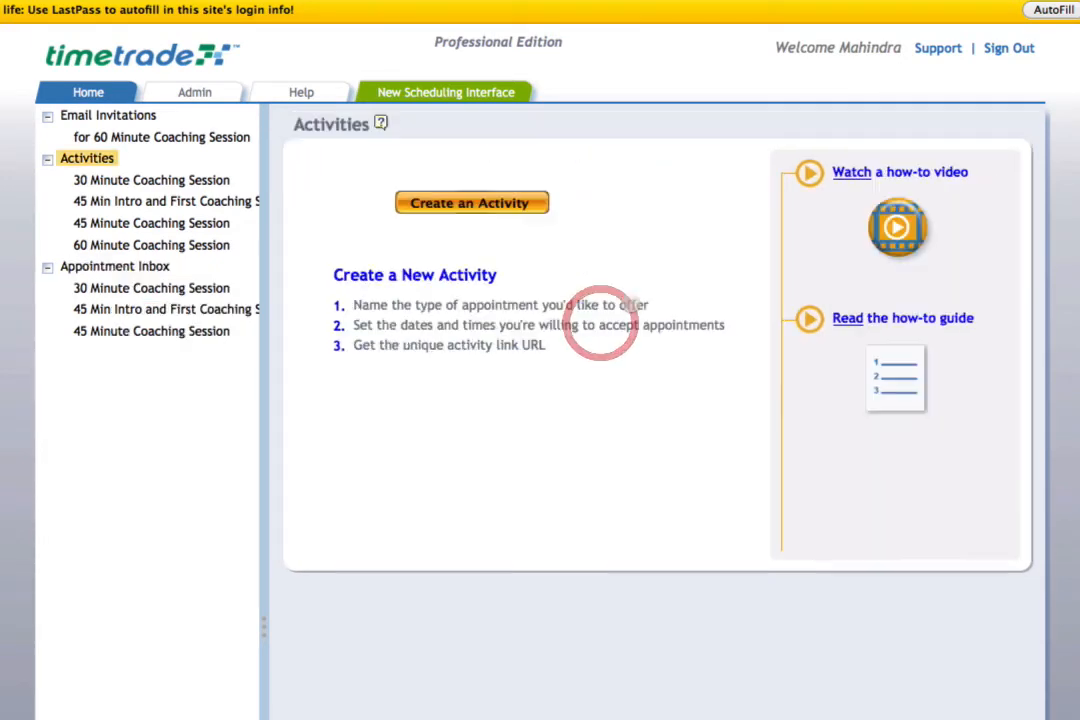
Review the coaching activities, highlighting the booking links of the 45 Min Intro and First Coaching Session and the 45 Minute Coaching Session
{"action": "left_click", "coordinate": [170, 181]}
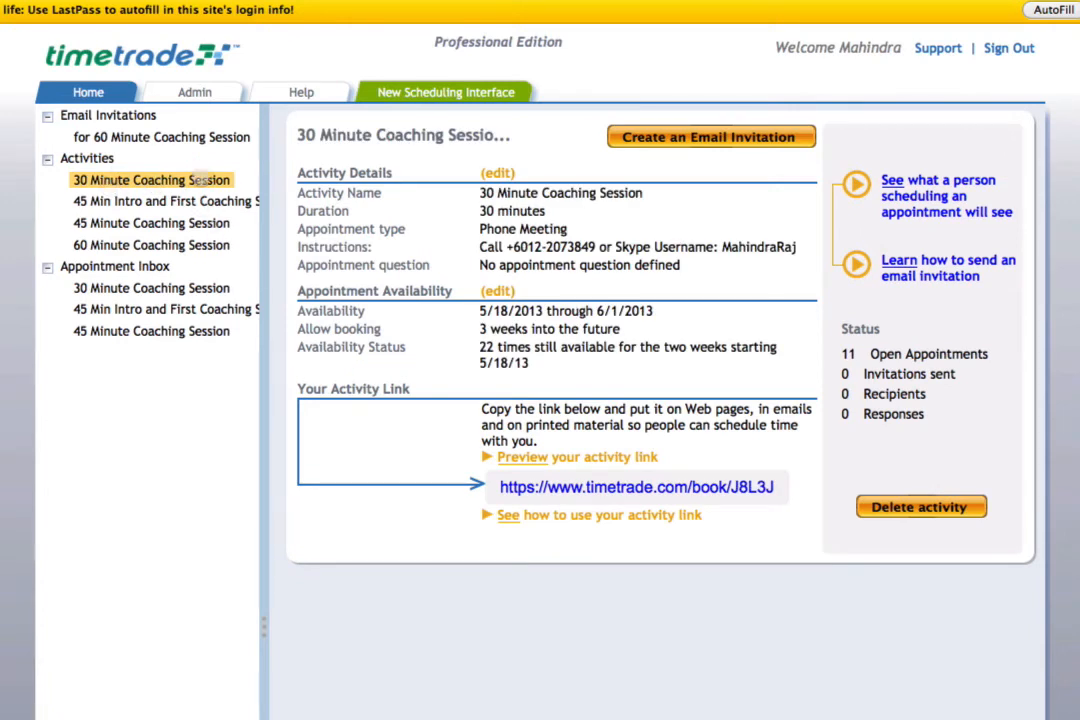
{"action": "left_click", "coordinate": [110, 200]}
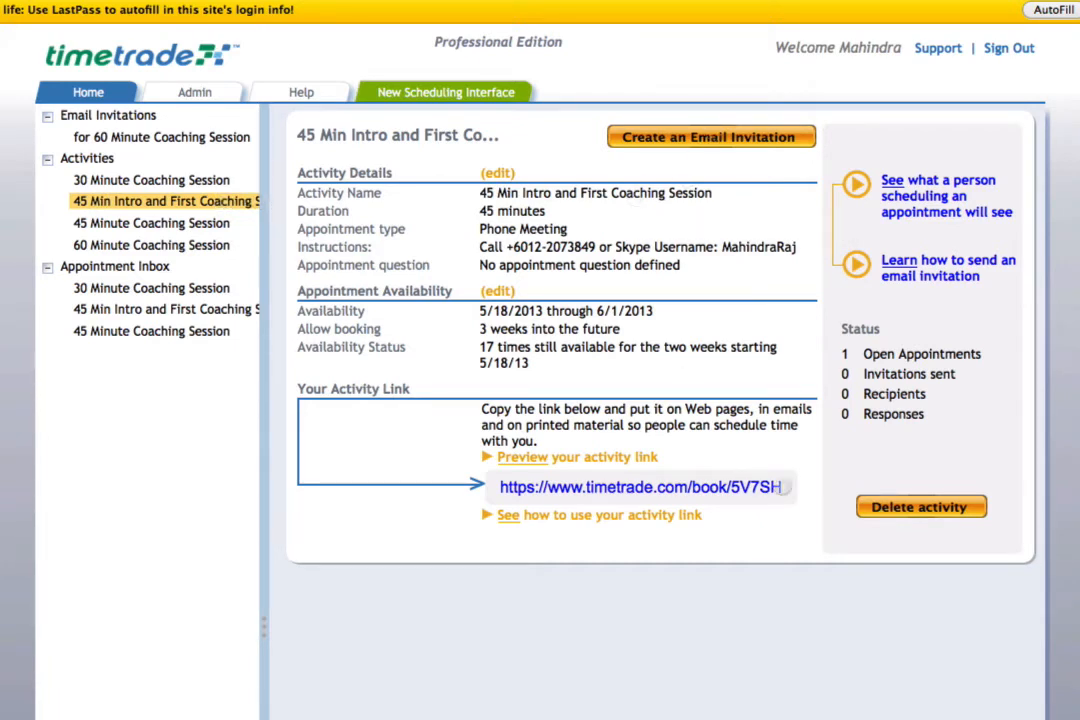
{"action": "left_click_drag", "start_coordinate": [785, 487], "coordinate": [500, 490]}
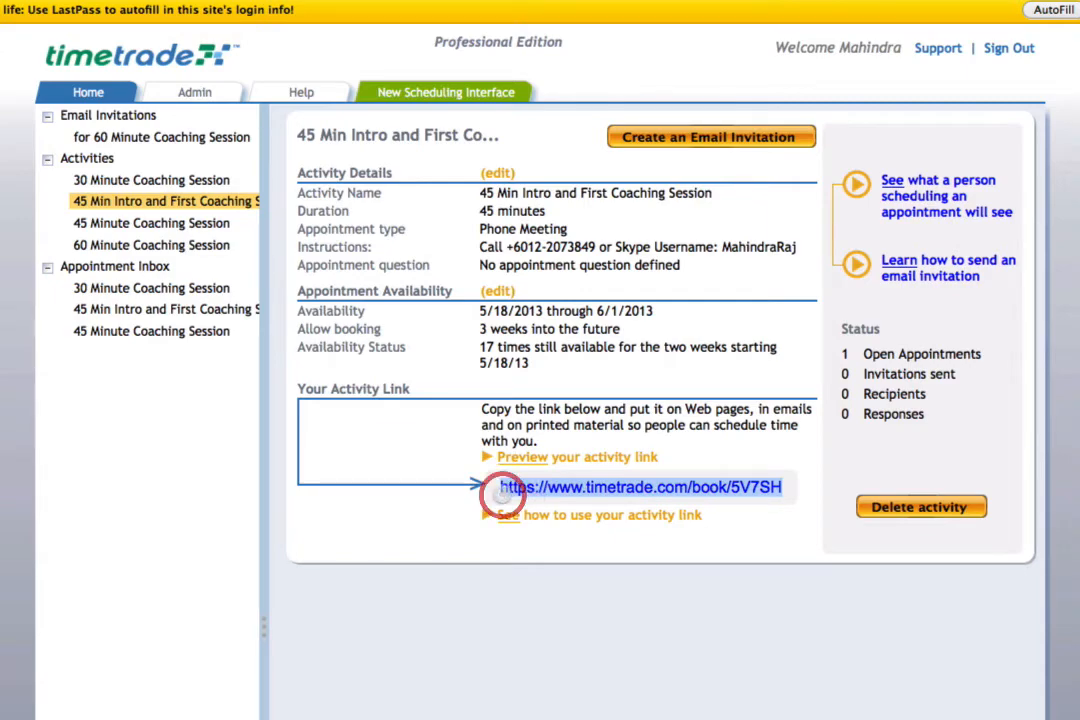
{"action": "key", "text": "super+t"}
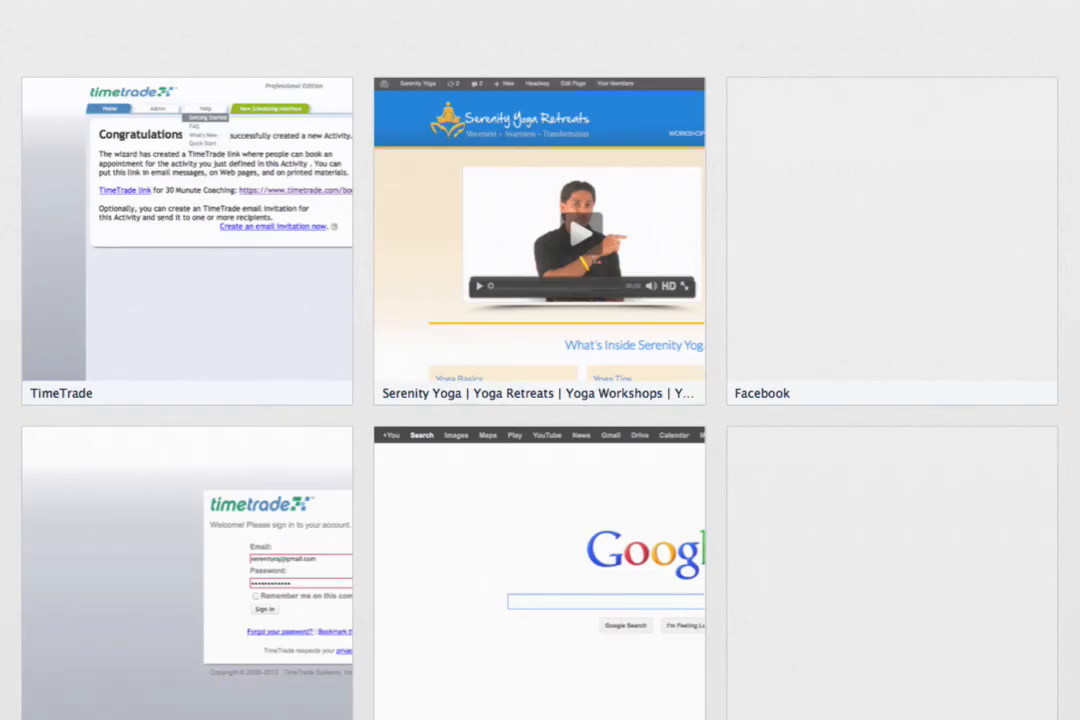
{"action": "key", "text": "super+w"}
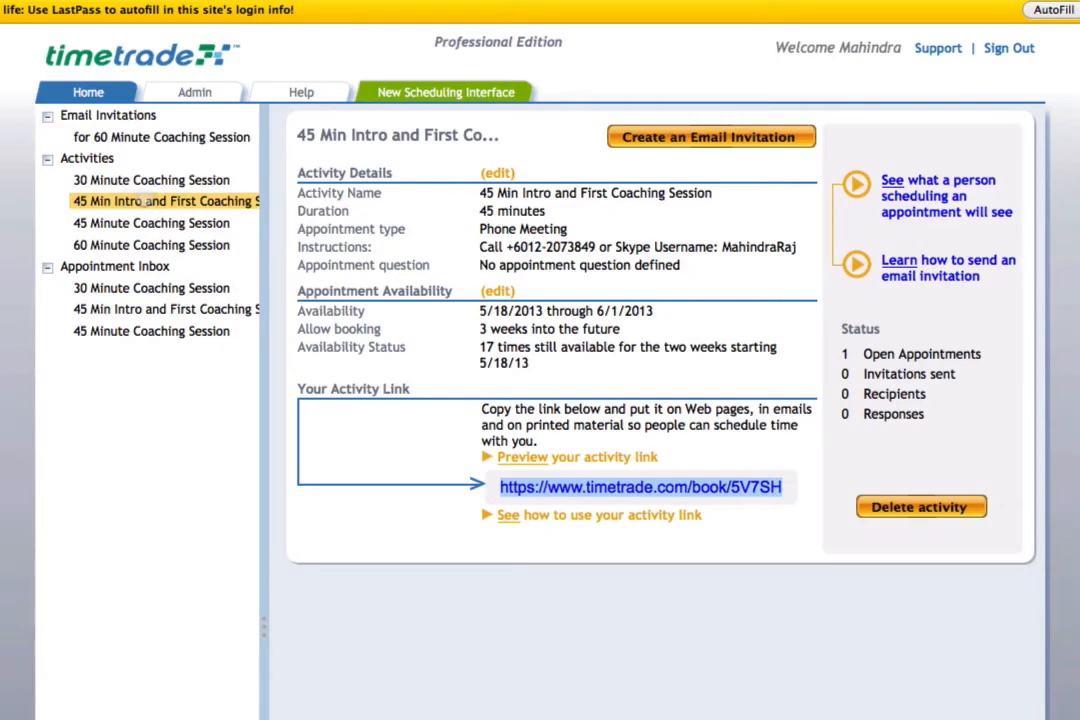
{"action": "left_click", "coordinate": [150, 222]}
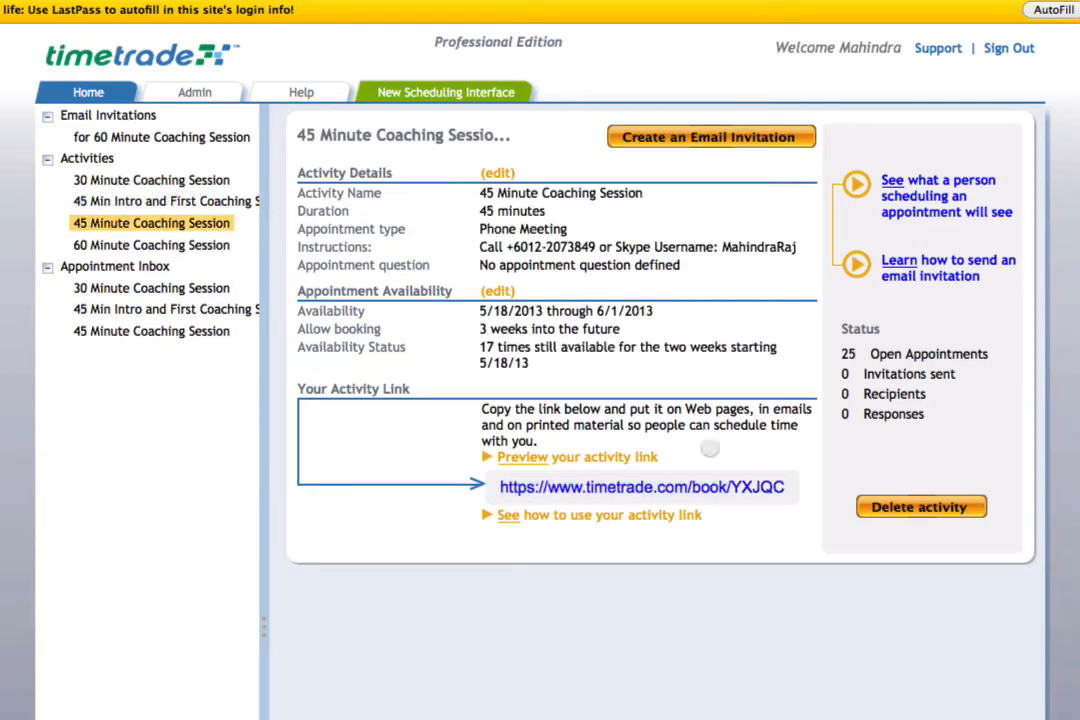
{"action": "left_click_drag", "start_coordinate": [790, 487], "coordinate": [497, 490]}
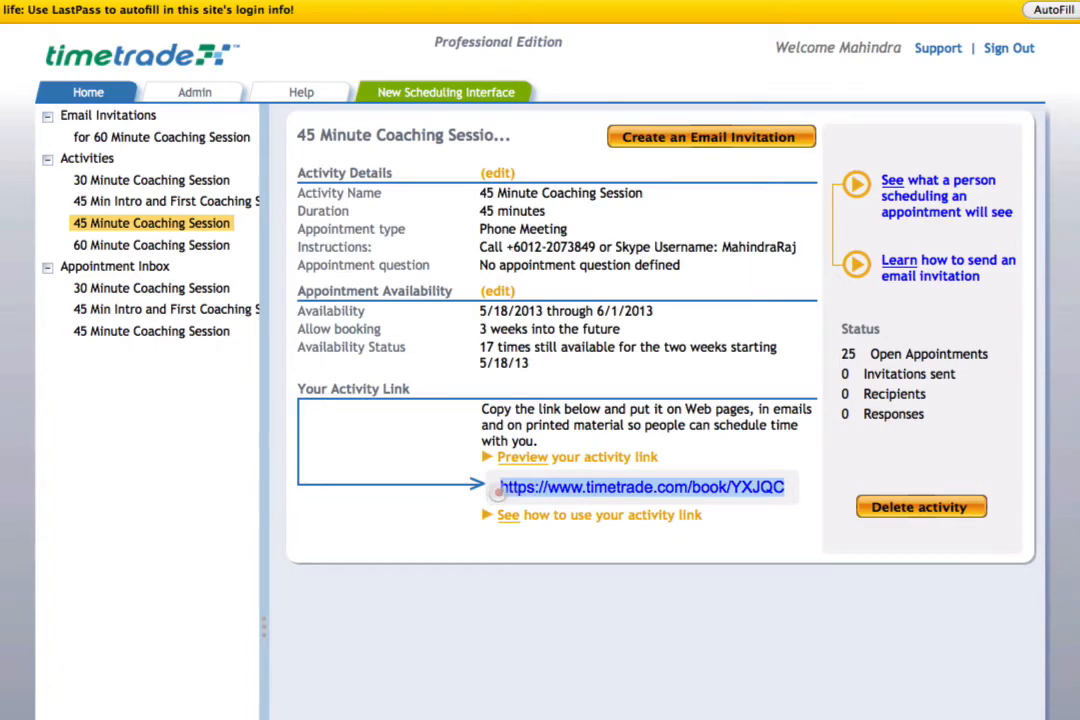
Open the 45 Min Intro and First Coaching Session booking page and highlight its title and the paragraphs describing the first session
{"action": "key", "text": "ctrl+t"}
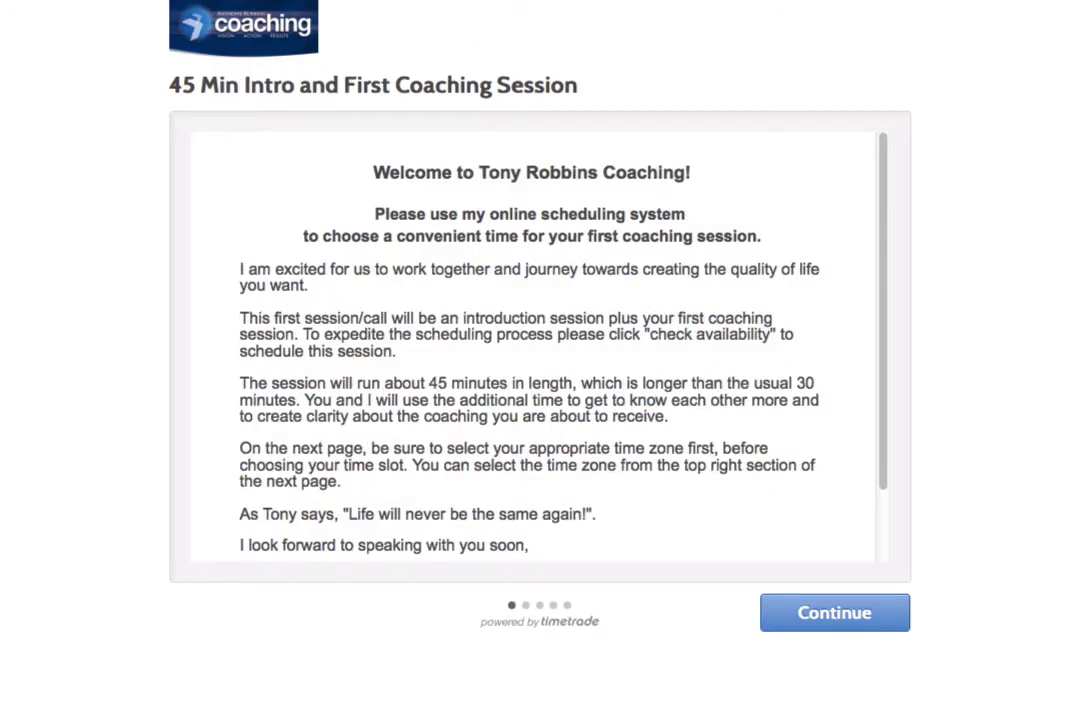
{"action": "left_click_drag", "start_coordinate": [152, 84], "coordinate": [636, 85]}
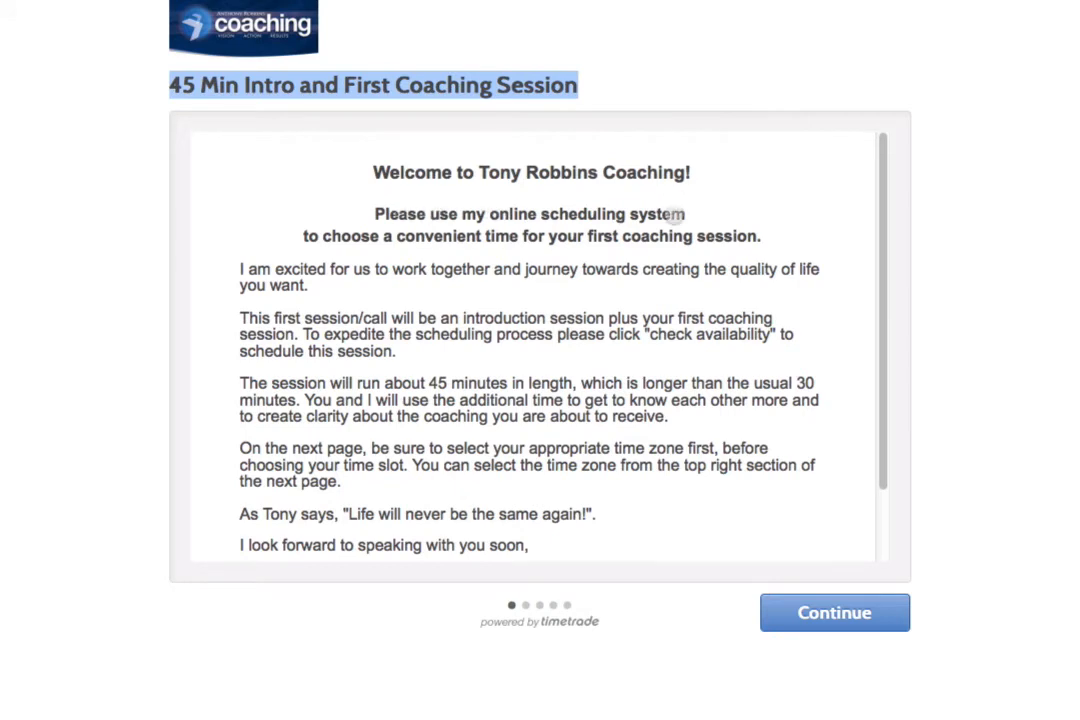
{"action": "left_click", "coordinate": [243, 318]}
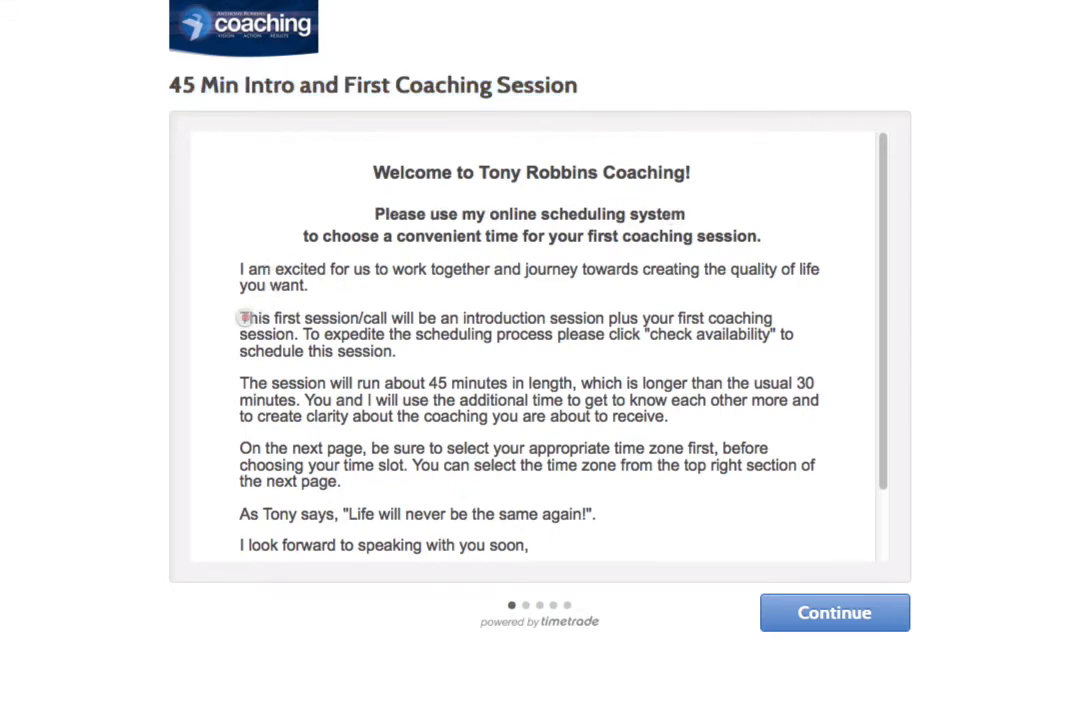
{"action": "left_click_drag", "start_coordinate": [243, 318], "coordinate": [836, 391]}
{"action": "left_click_drag", "start_coordinate": [836, 391], "coordinate": [673, 413]}
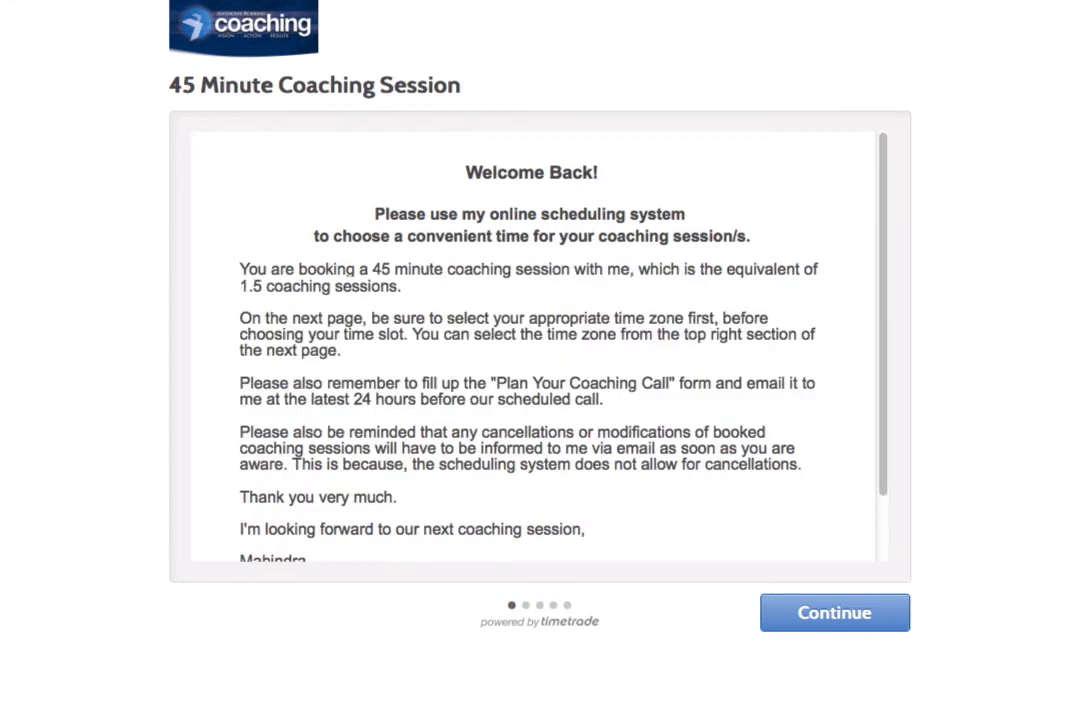
On the 45 Minute Coaching Session booking page, highlight the title, the session-equivalent paragraph and the time zone instructions
{"action": "left_click_drag", "start_coordinate": [168, 85], "coordinate": [586, 82]}
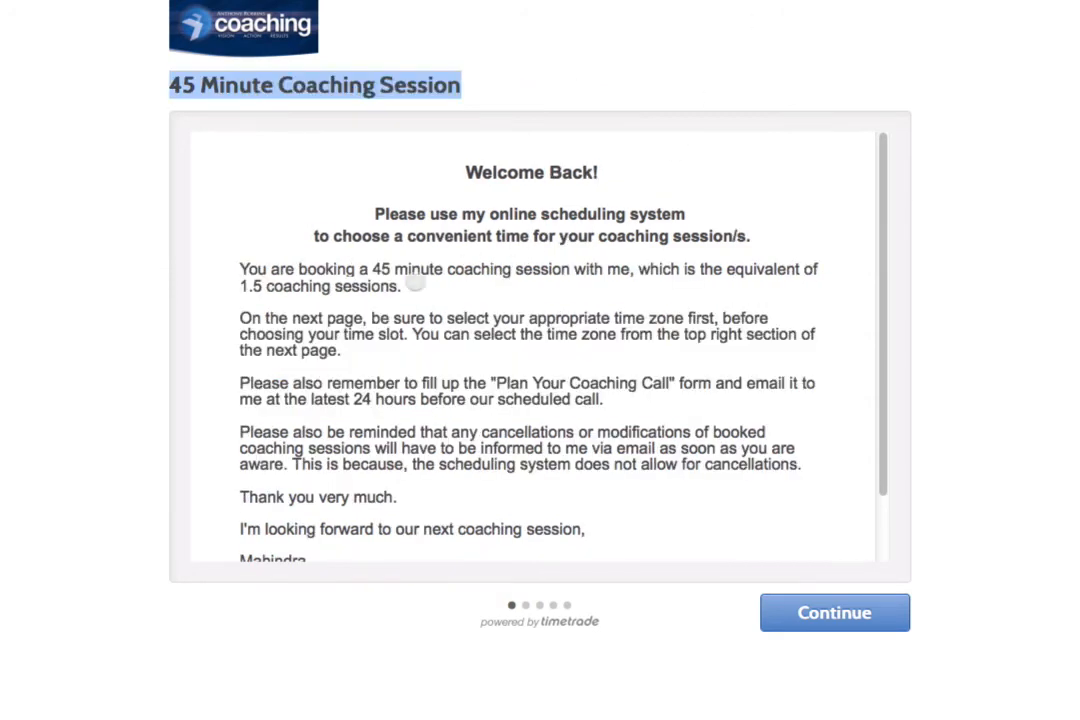
{"action": "left_click_drag", "start_coordinate": [240, 269], "coordinate": [466, 288]}
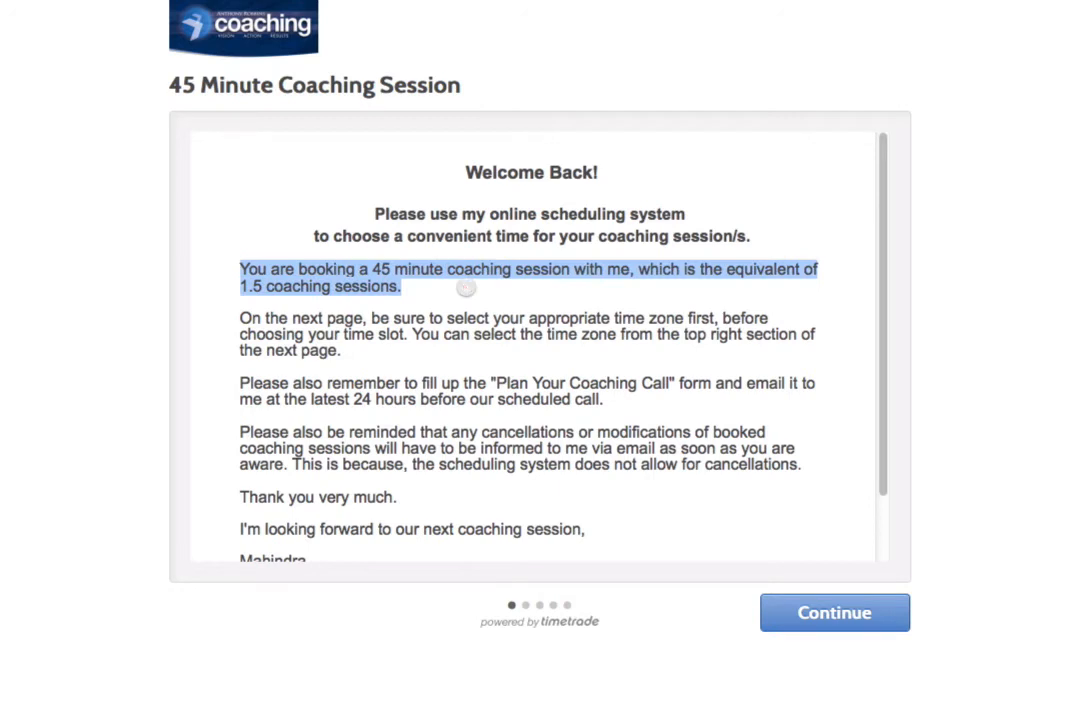
{"action": "left_click", "coordinate": [251, 270]}
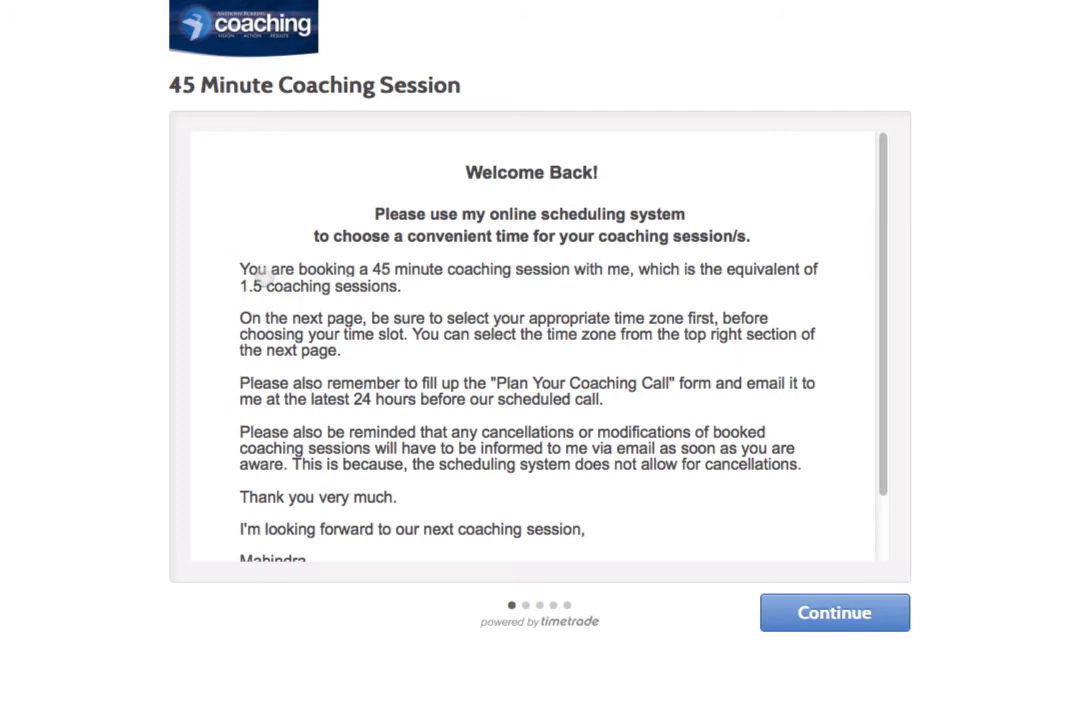
{"action": "left_click_drag", "start_coordinate": [233, 315], "coordinate": [488, 358]}
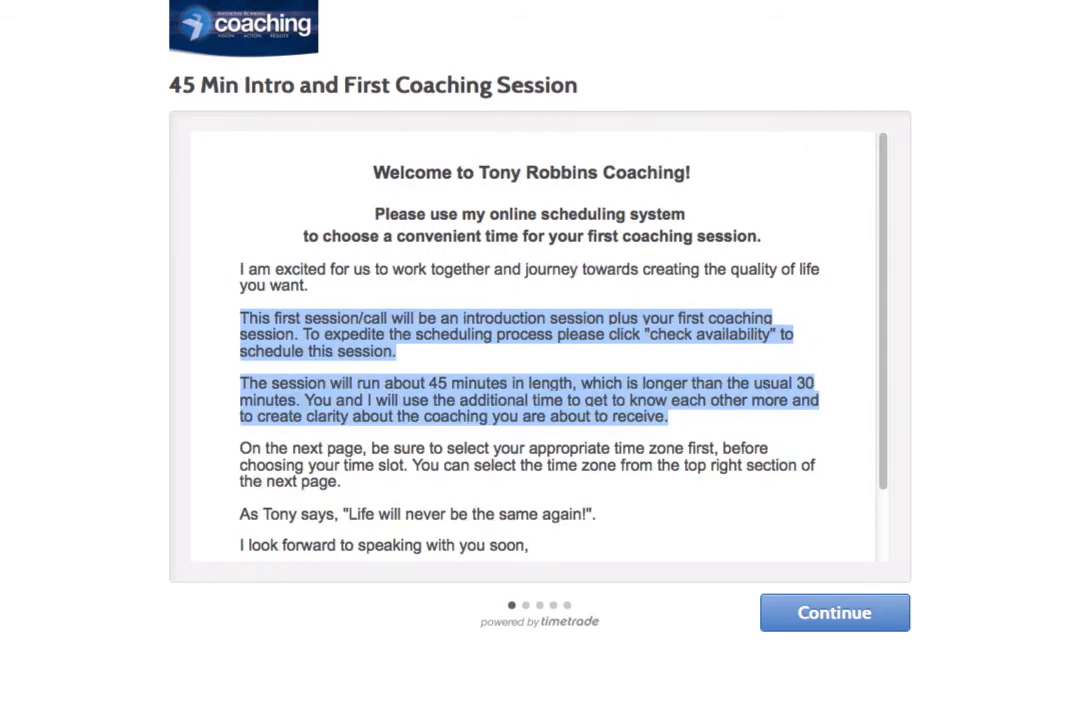
Compare the body text of the two 45-minute welcome messages by highlighting their main paragraphs
{"action": "left_click", "coordinate": [309, 326]}
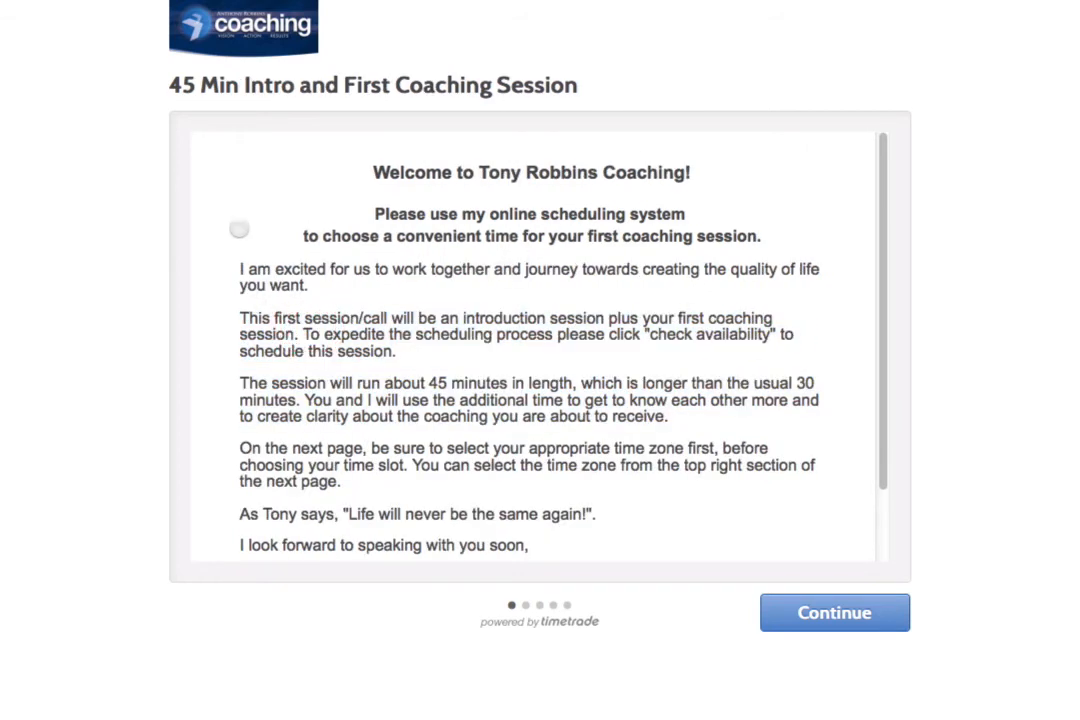
{"action": "left_click_drag", "start_coordinate": [238, 264], "coordinate": [763, 435]}
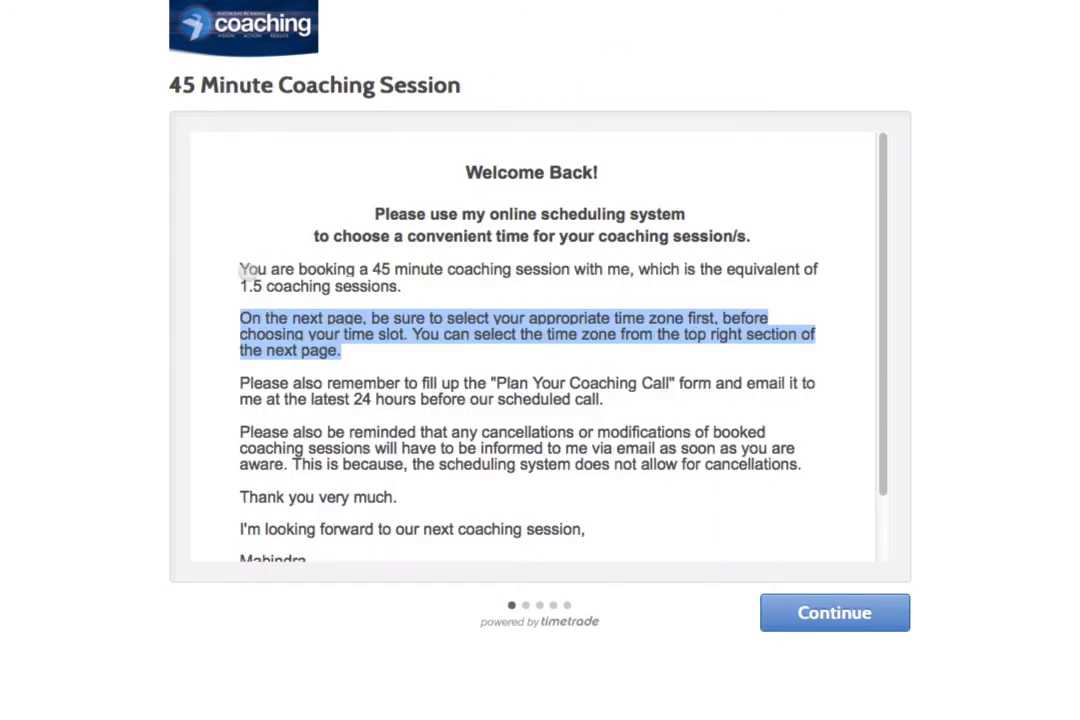
{"action": "left_click_drag", "start_coordinate": [241, 270], "coordinate": [491, 342]}
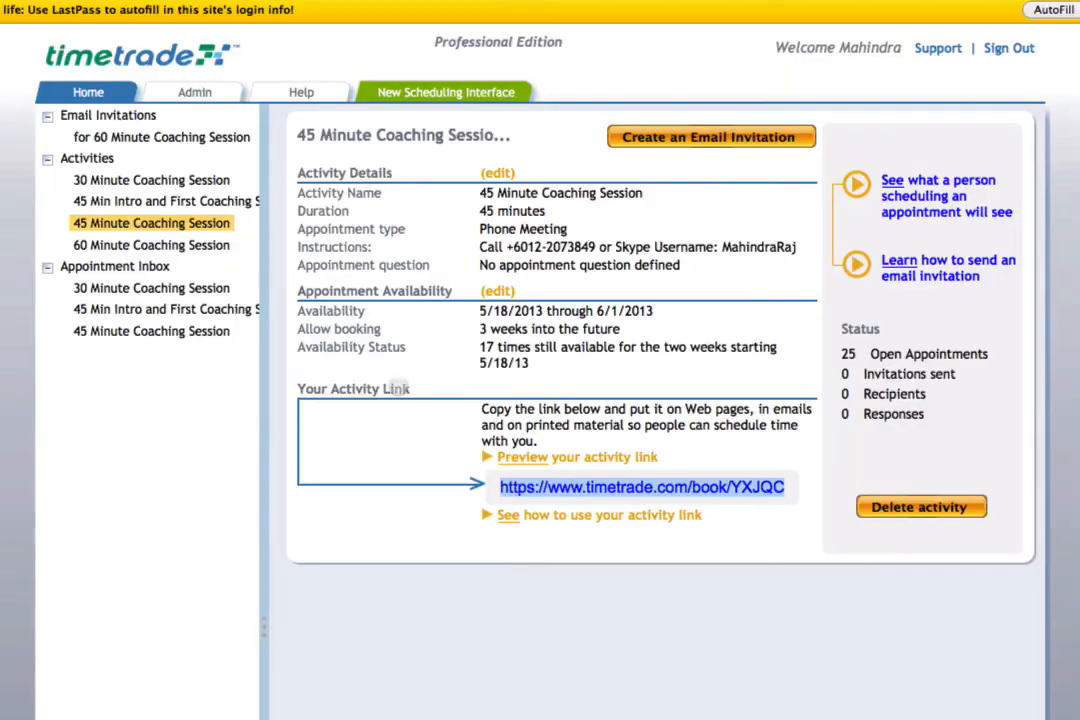
Compare the two 45-minute activities in TimeTrade, ending on the details of the 45 Min Intro and First Coaching Session
{"action": "left_click", "coordinate": [145, 201]}
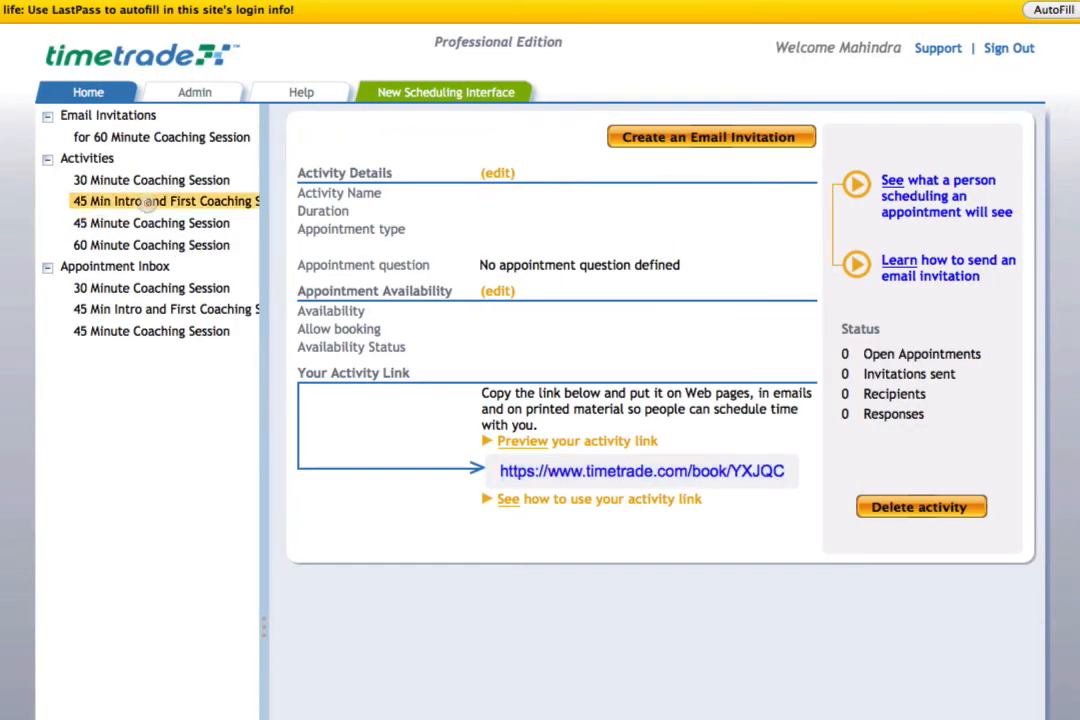
{"action": "left_click", "coordinate": [142, 222]}
{"action": "left_click", "coordinate": [145, 201]}
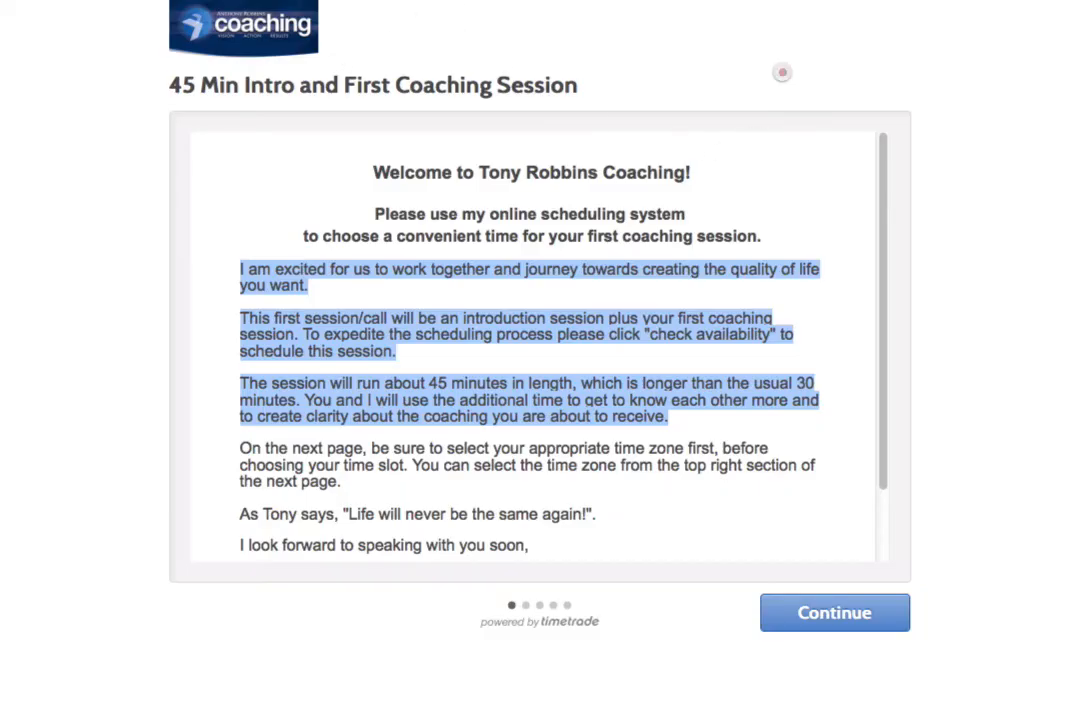
On the intro session's booking page, choose the 2:00 PM slot on Saturday, May 18 and continue to the client information form
{"action": "left_click", "coordinate": [781, 72]}
{"action": "left_click", "coordinate": [832, 622]}
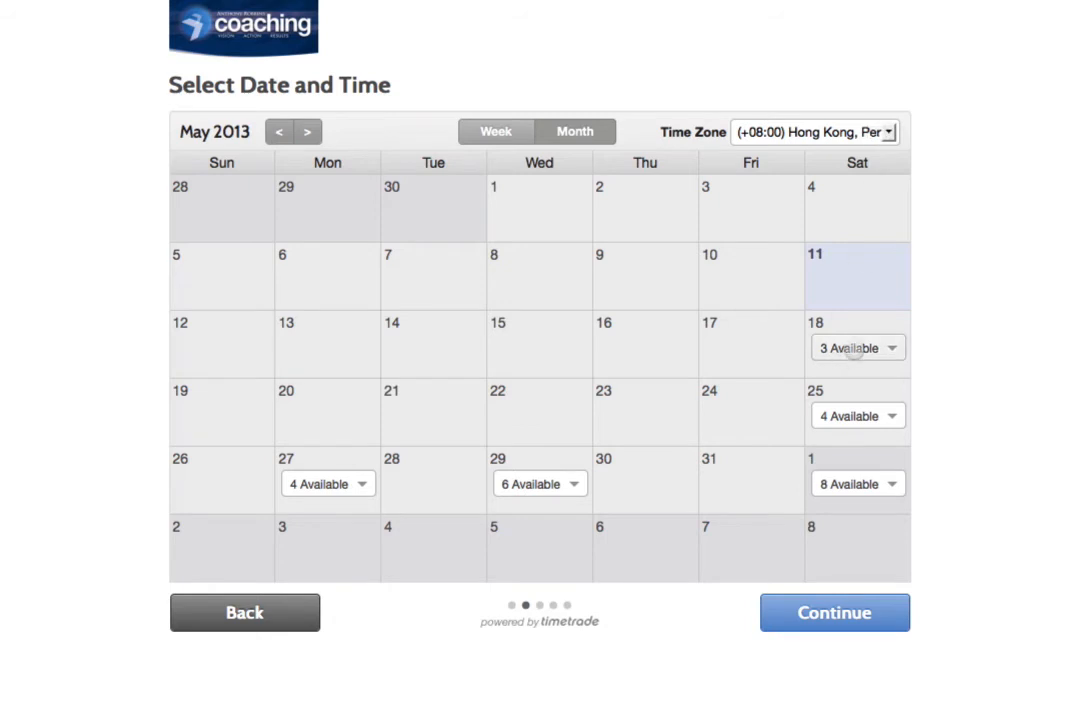
{"action": "left_click", "coordinate": [860, 345]}
{"action": "left_click", "coordinate": [517, 458]}
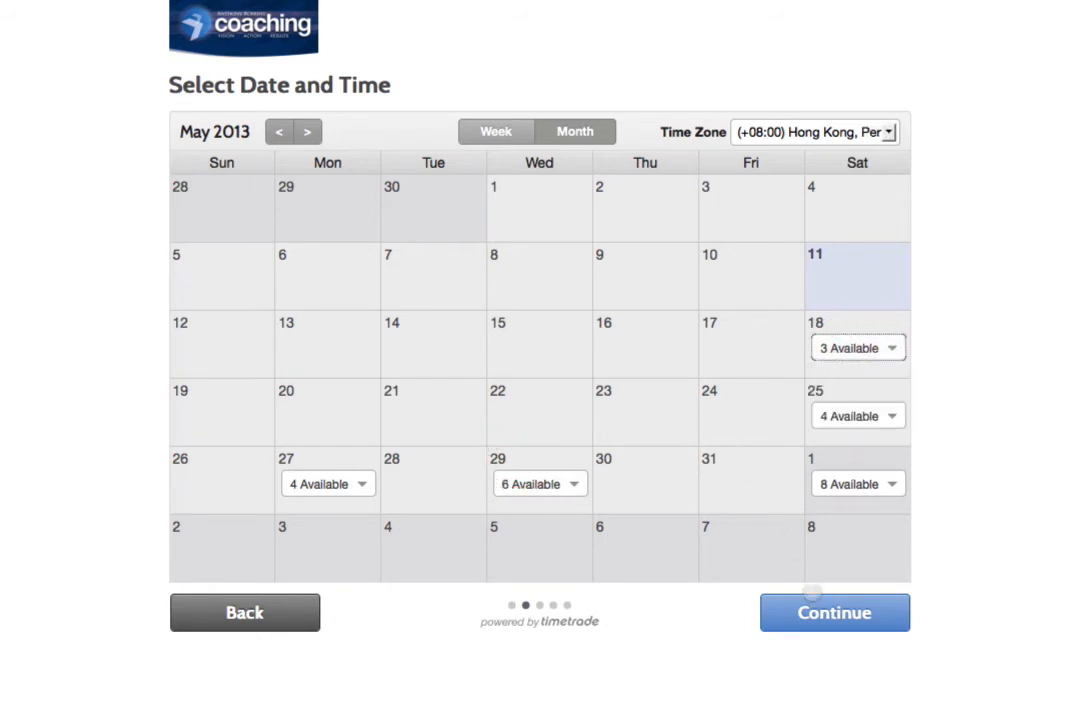
{"action": "left_click", "coordinate": [836, 347]}
{"action": "left_click", "coordinate": [833, 373]}
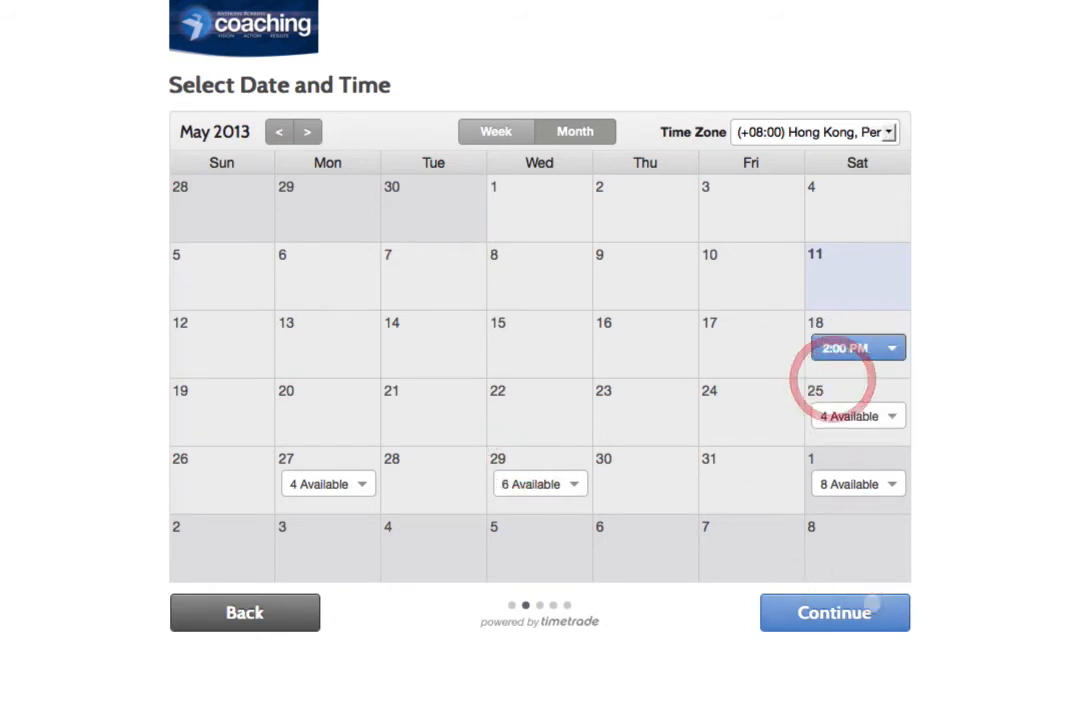
{"action": "left_click", "coordinate": [858, 612]}
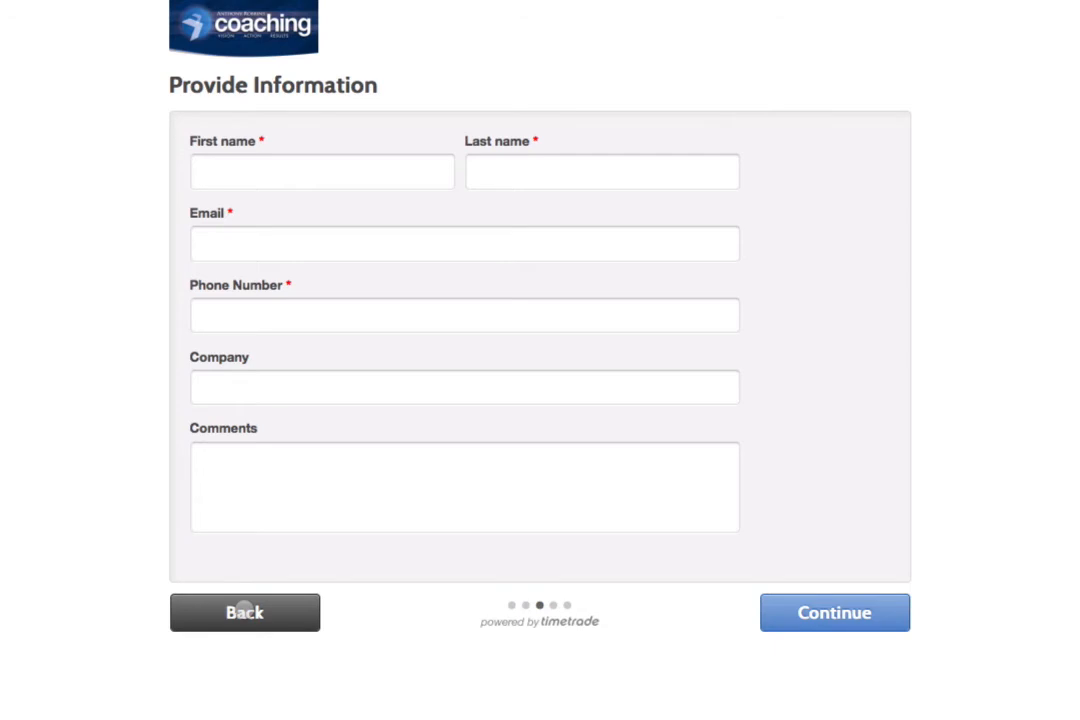
Go back to the date and time selection and examine the times offered on May 18
{"action": "left_click", "coordinate": [243, 610]}
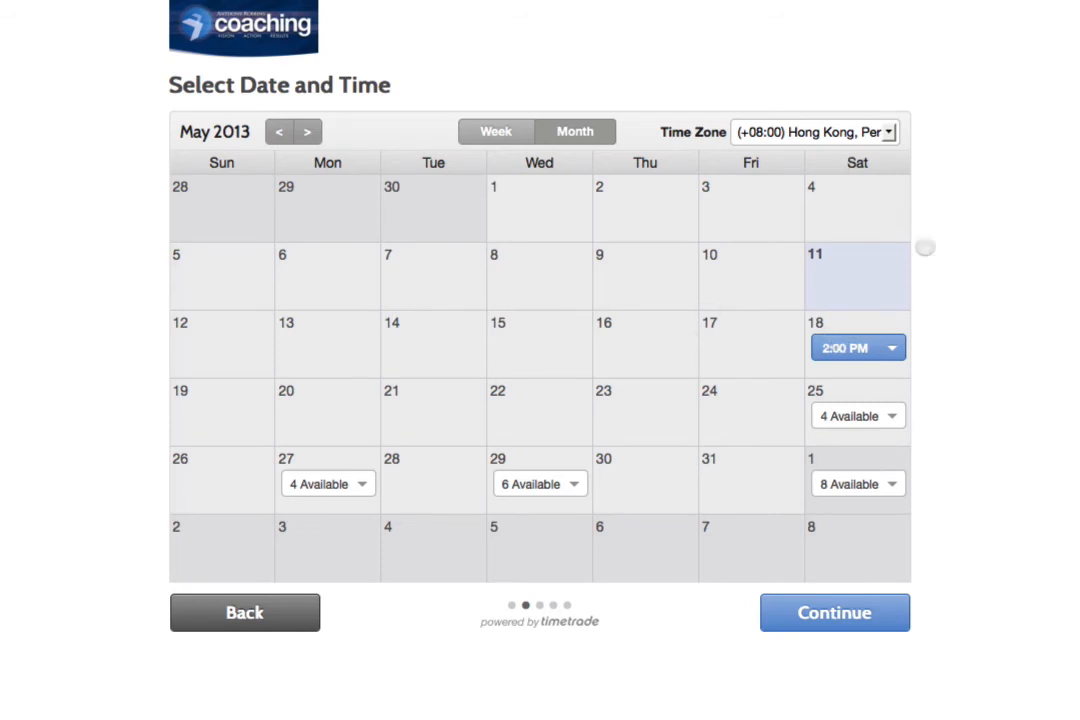
{"action": "left_click", "coordinate": [982, 308]}
{"action": "left_click", "coordinate": [892, 347]}
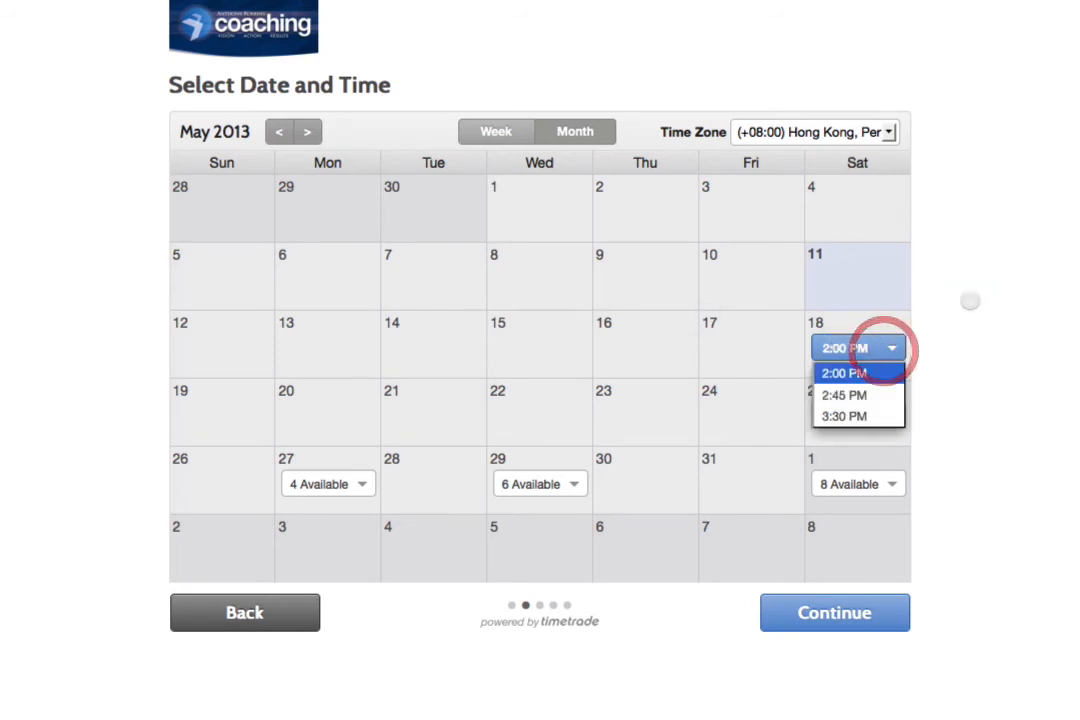
{"action": "left_click", "coordinate": [969, 301]}
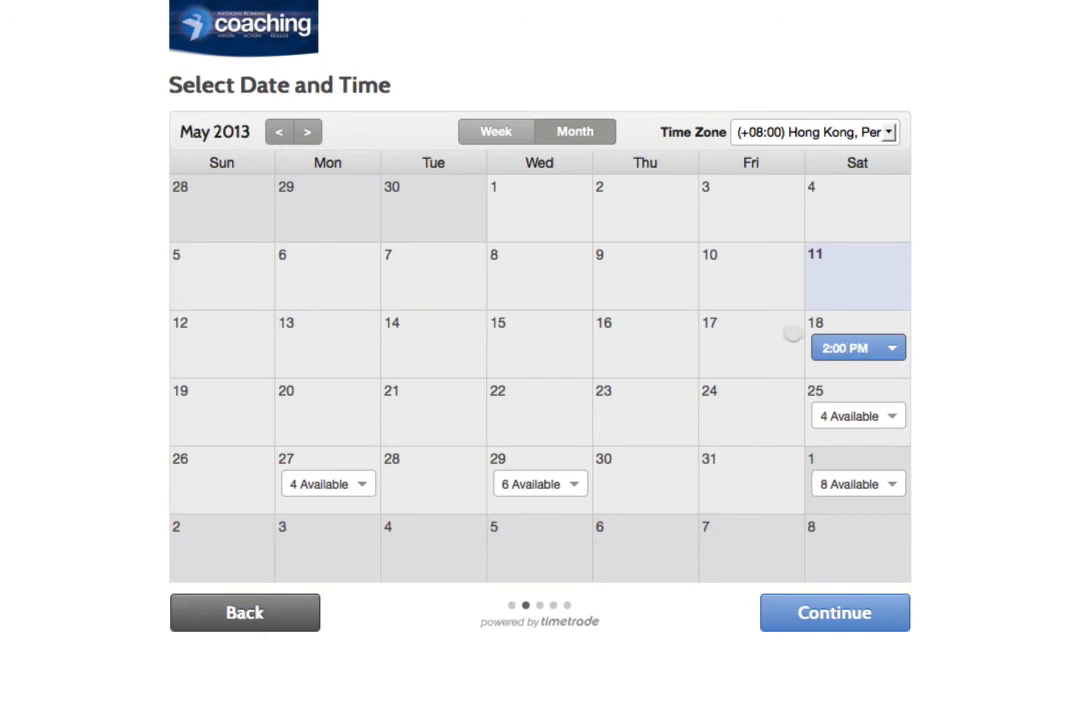
{"action": "left_click", "coordinate": [866, 347]}
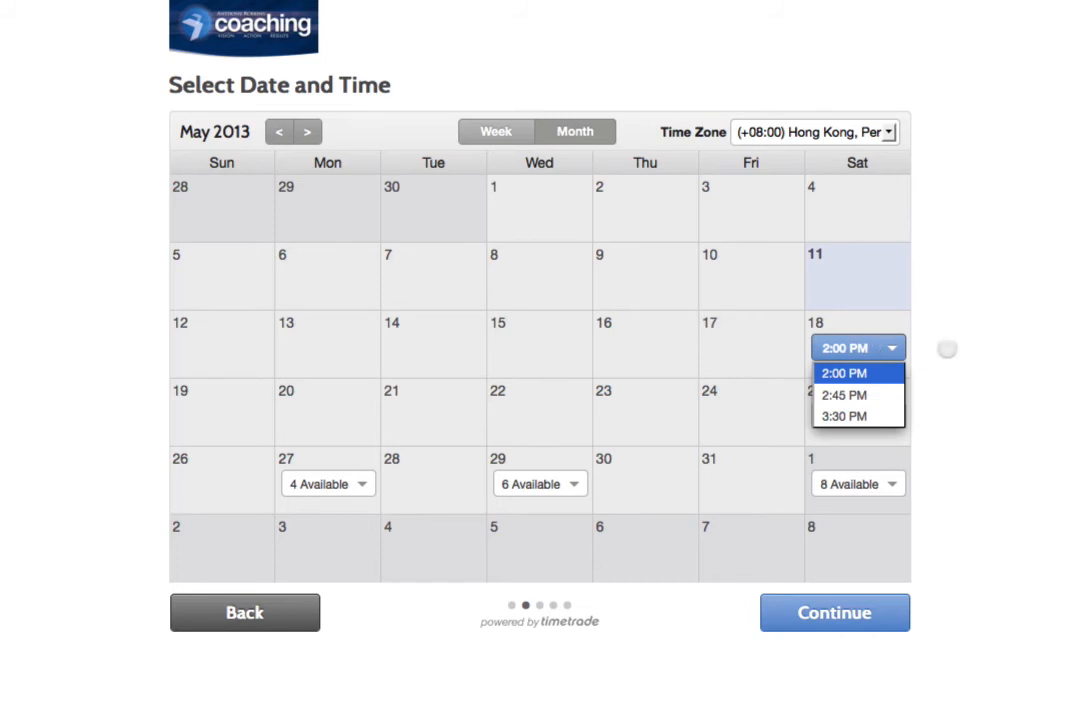
{"action": "left_click", "coordinate": [1027, 315]}
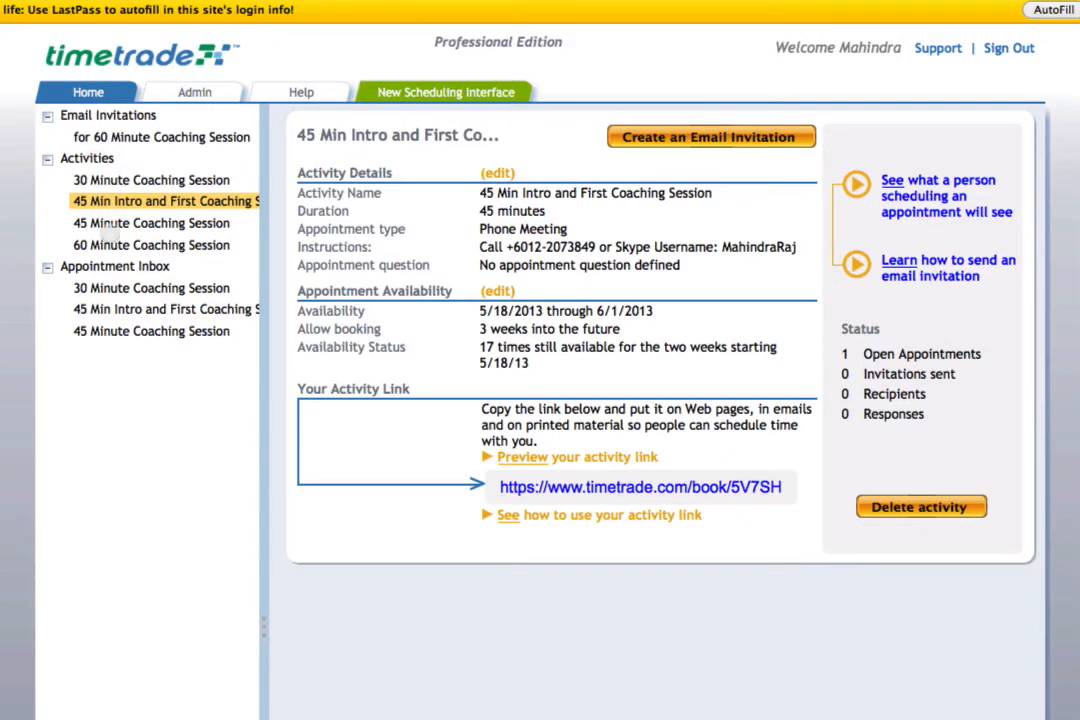
Open the 30 Minute Coaching Session activity, view its email invitation form and return to the activity details
{"action": "left_click", "coordinate": [105, 180]}
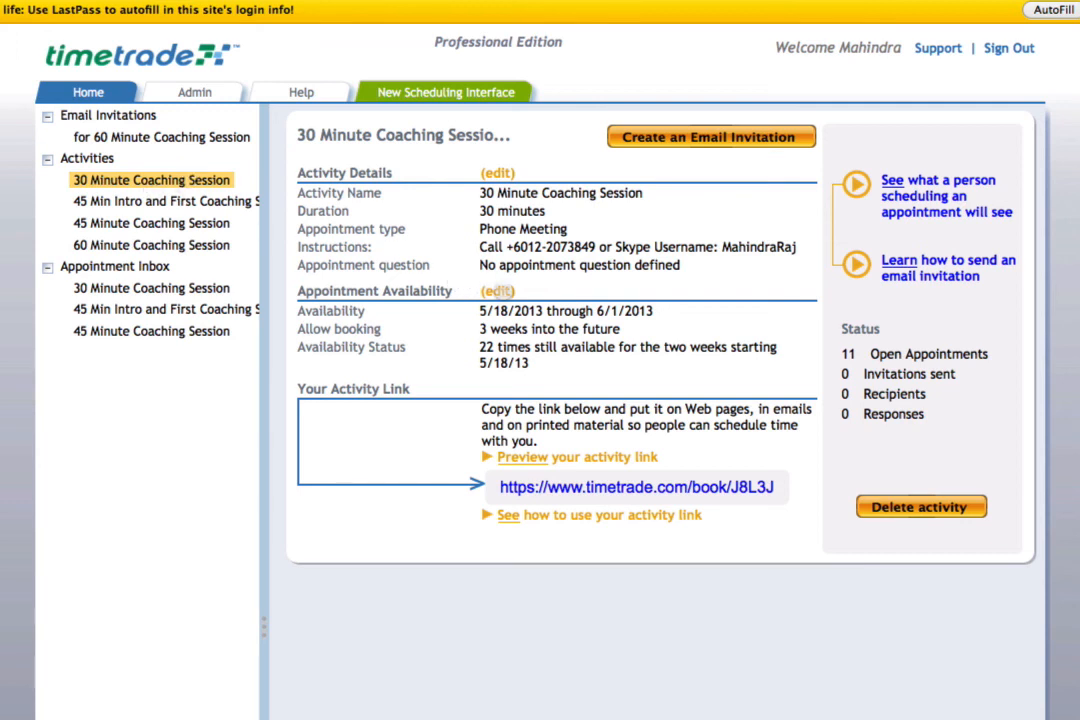
{"action": "left_click", "coordinate": [497, 291]}
{"action": "left_click", "coordinate": [681, 133]}
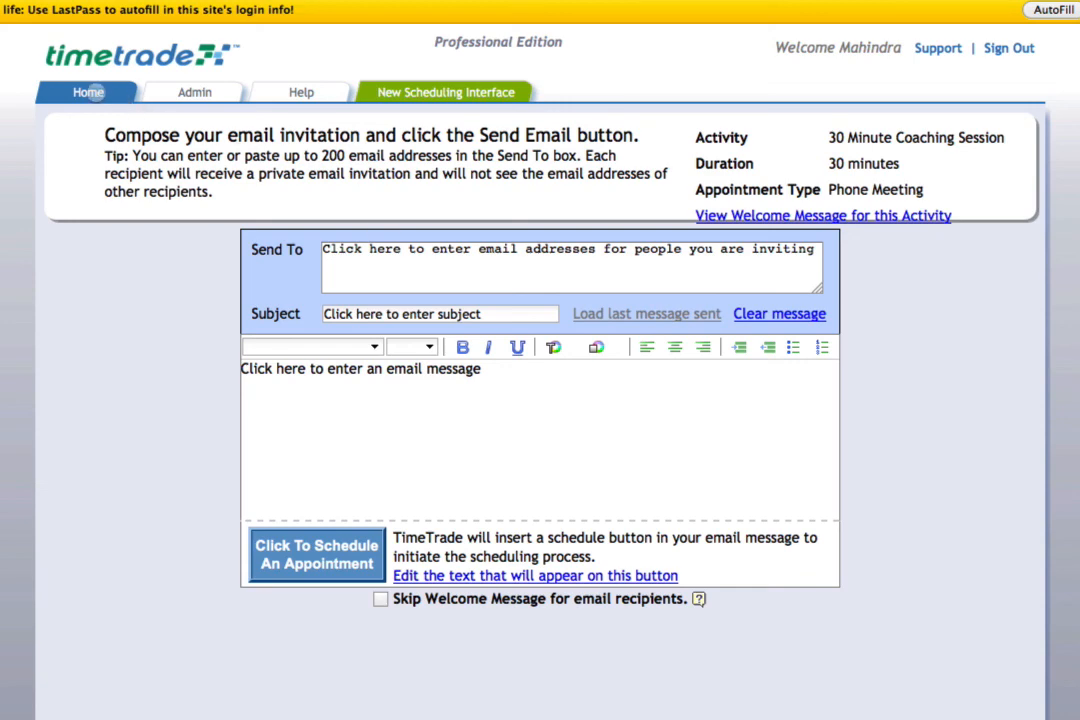
{"action": "left_click", "coordinate": [88, 92]}
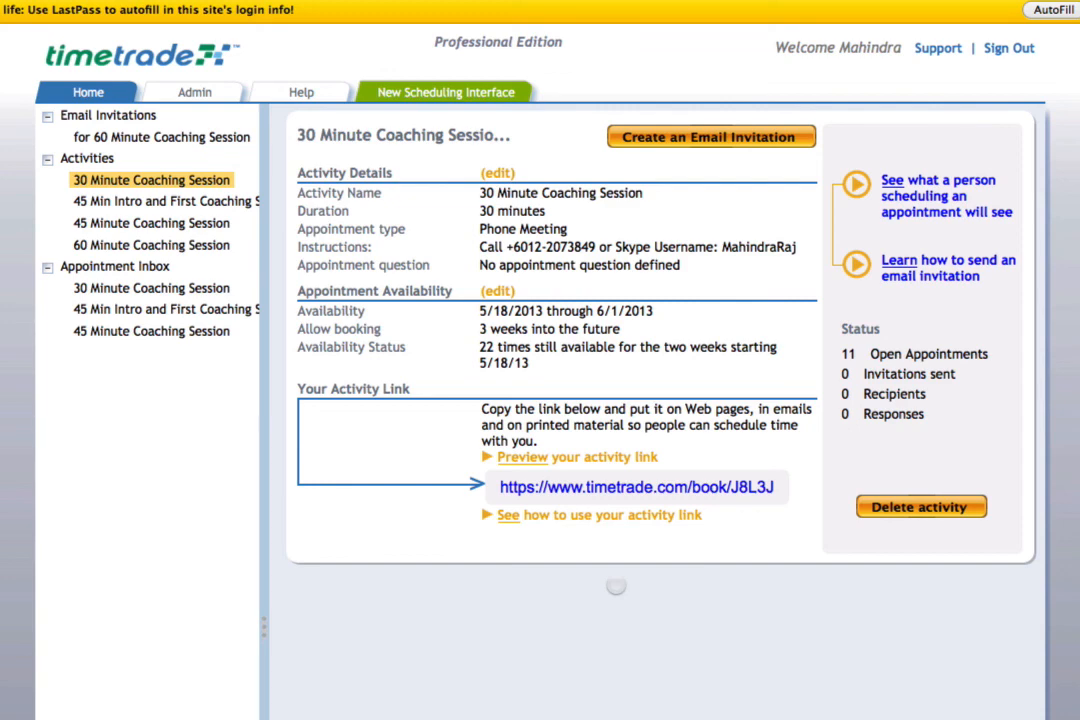
Switch to the mail app and start a new message, moving its window so the signature's booking links are in view
{"action": "key", "text": "super+Tab"}
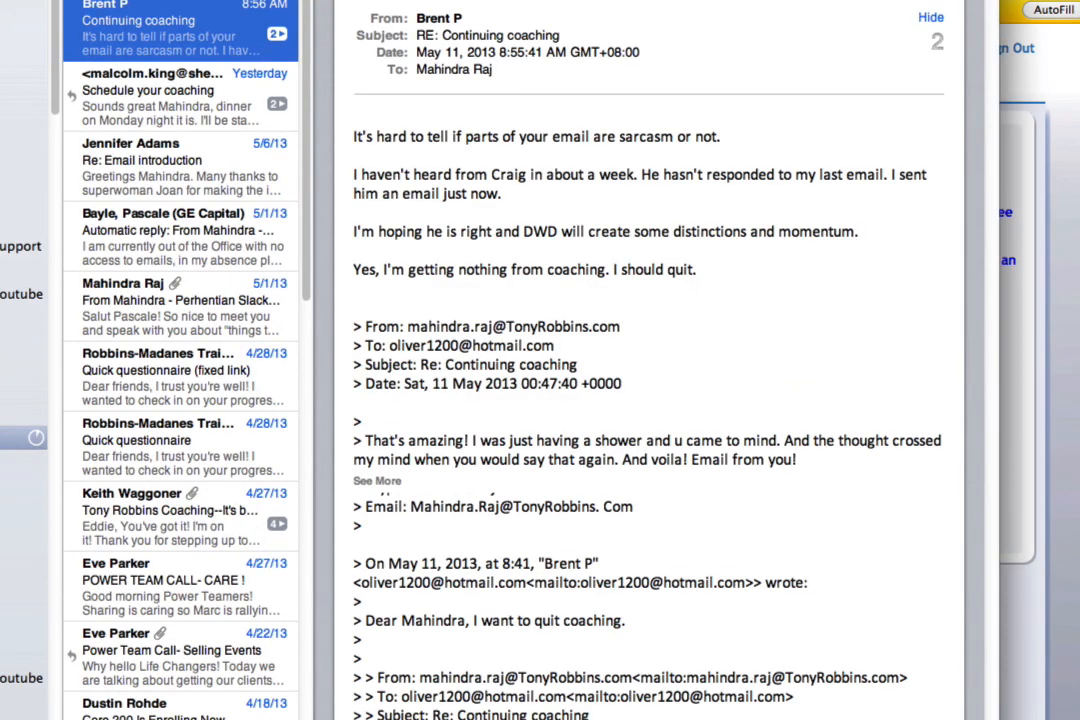
{"action": "left_click", "coordinate": [861, 335]}
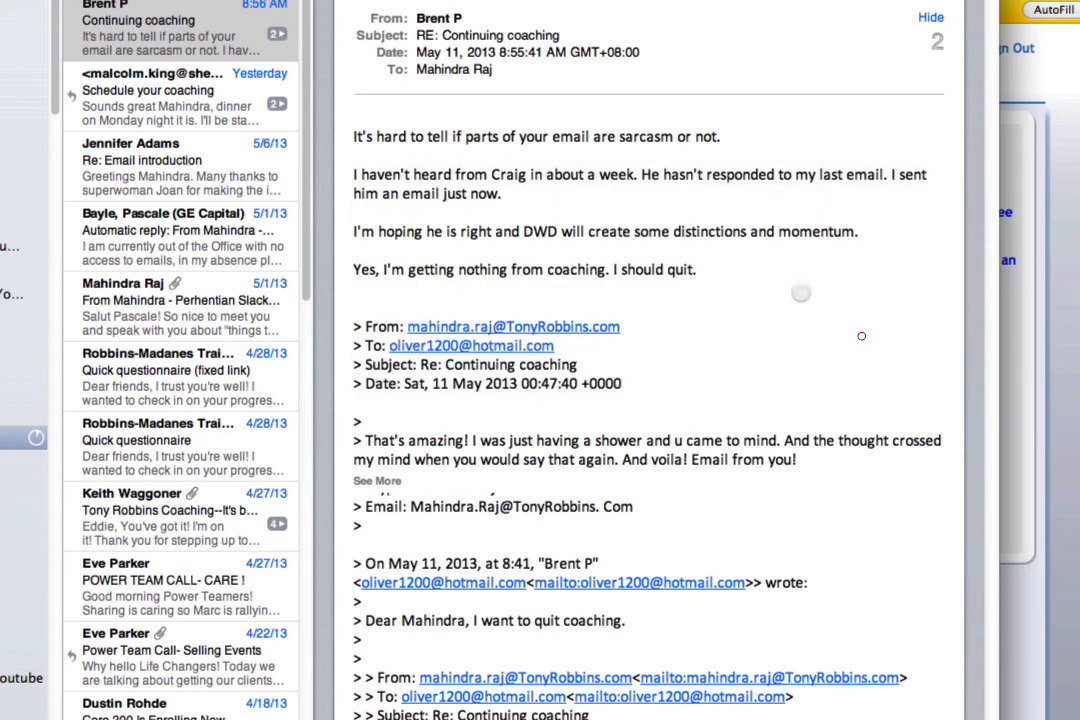
{"action": "key", "text": "Return"}
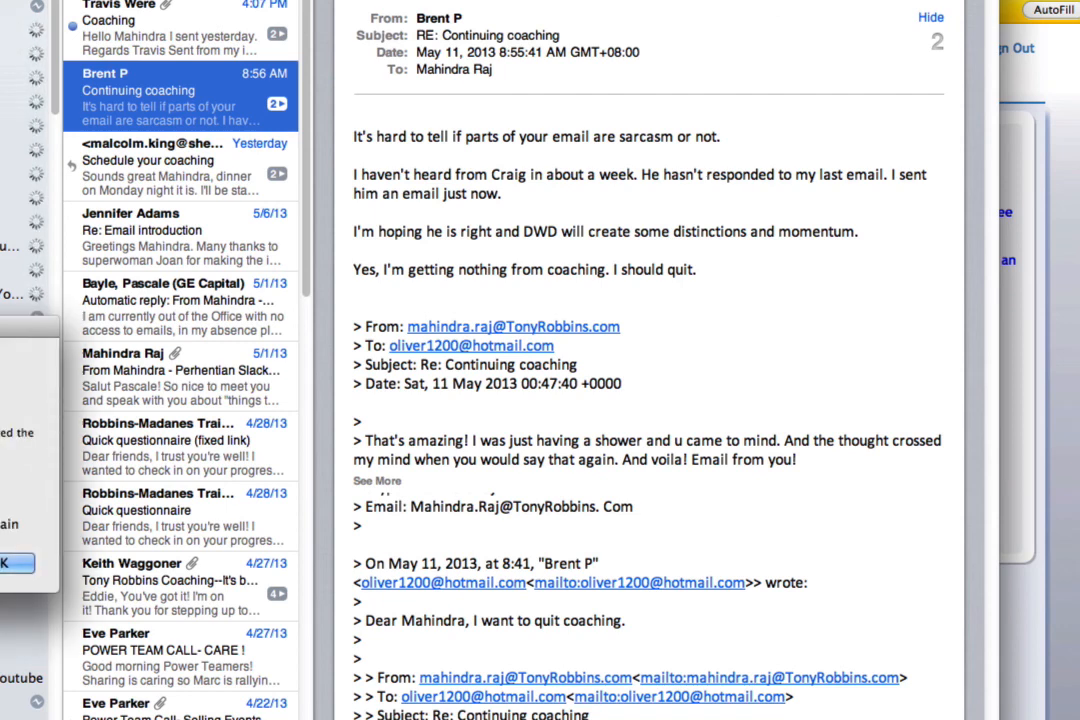
{"action": "key", "text": "super+n"}
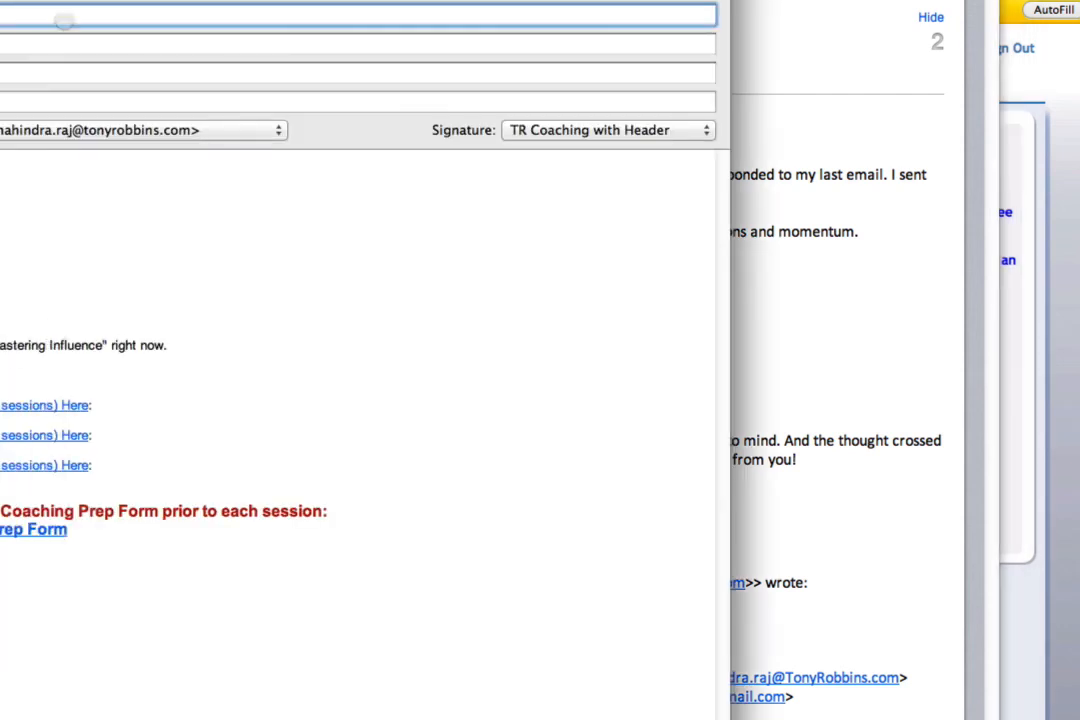
{"action": "left_click_drag", "start_coordinate": [68, 1], "coordinate": [321, 0]}
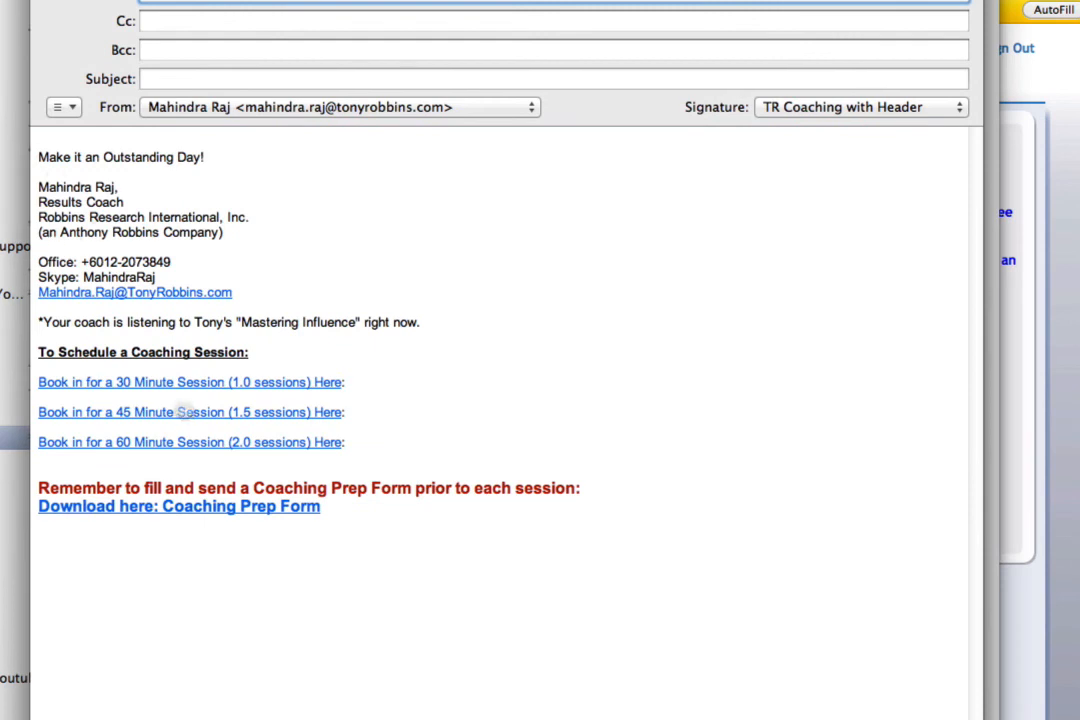
Highlight the signature's Coaching Prep Form and session booking links, close the draft message and switch back to TimeTrade
{"action": "left_click_drag", "start_coordinate": [328, 507], "coordinate": [42, 475]}
{"action": "left_click", "coordinate": [383, 516]}
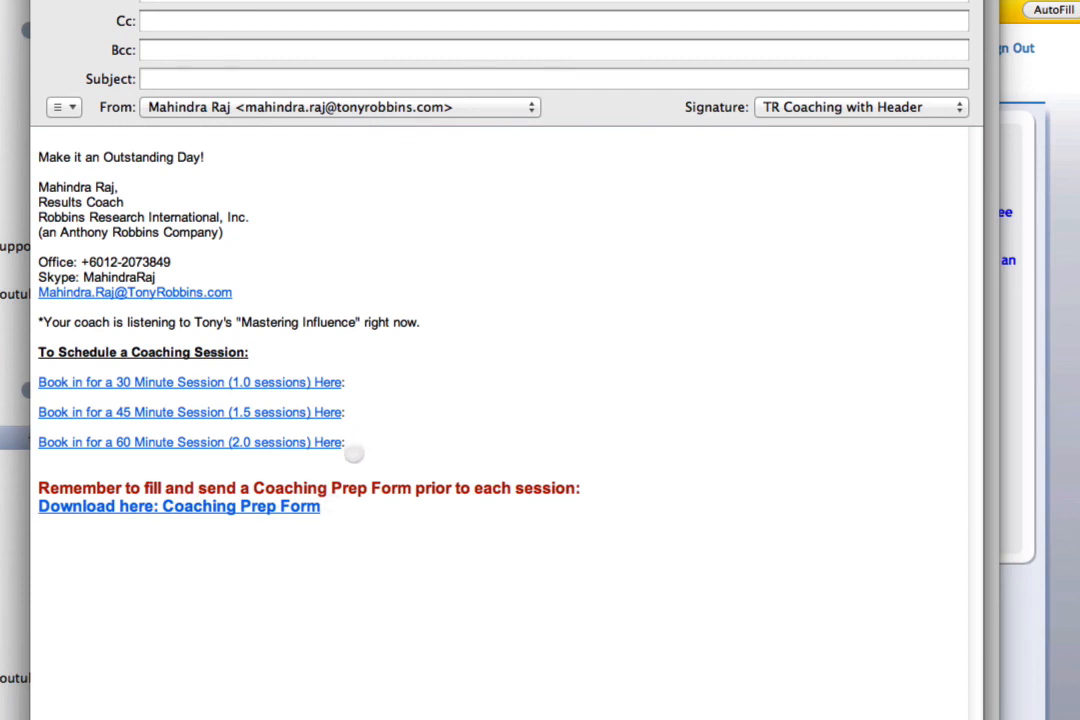
{"action": "left_click_drag", "start_coordinate": [352, 444], "coordinate": [36, 378]}
{"action": "left_click", "coordinate": [419, 383]}
{"action": "key", "text": "super+w"}
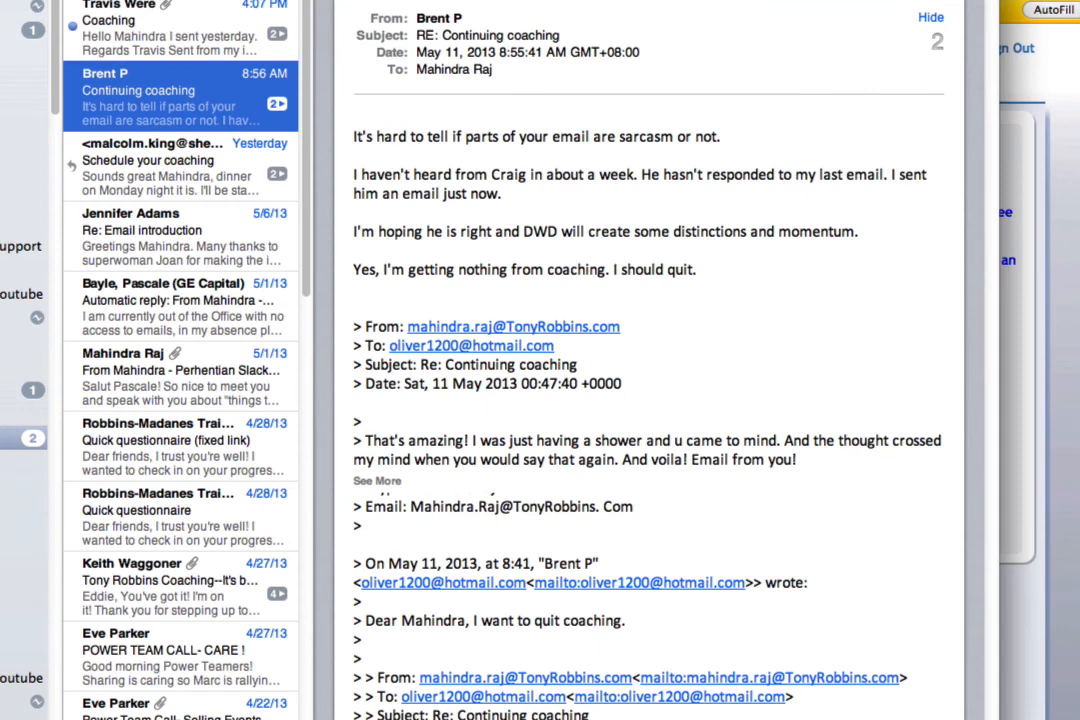
{"action": "key", "text": "super+Tab"}
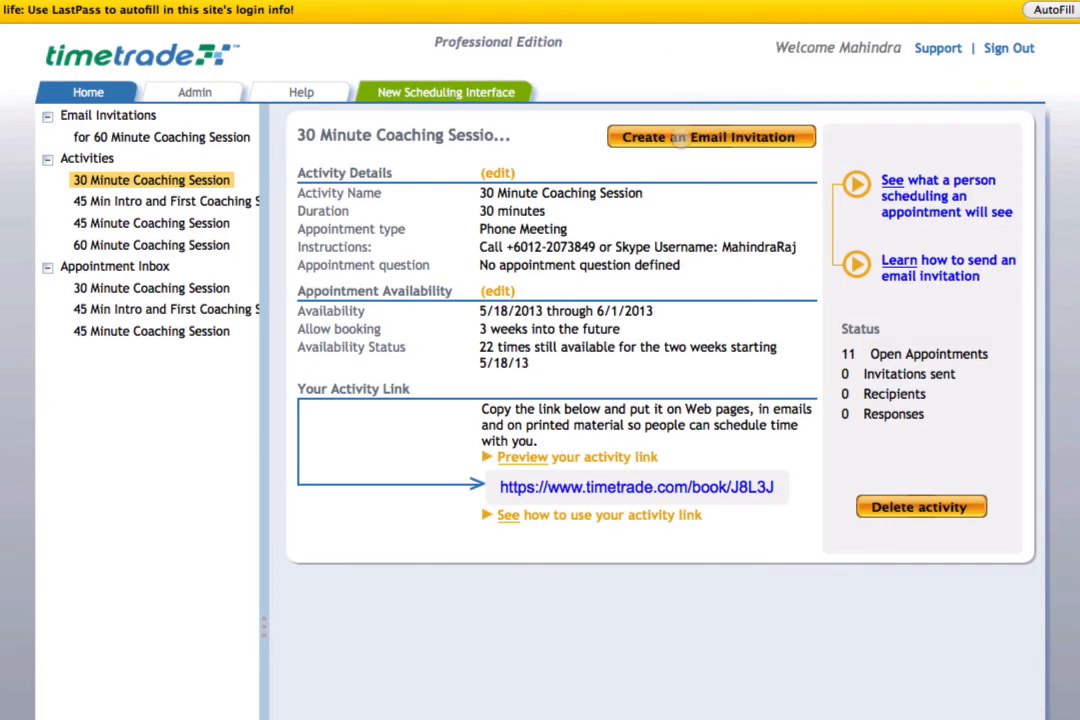